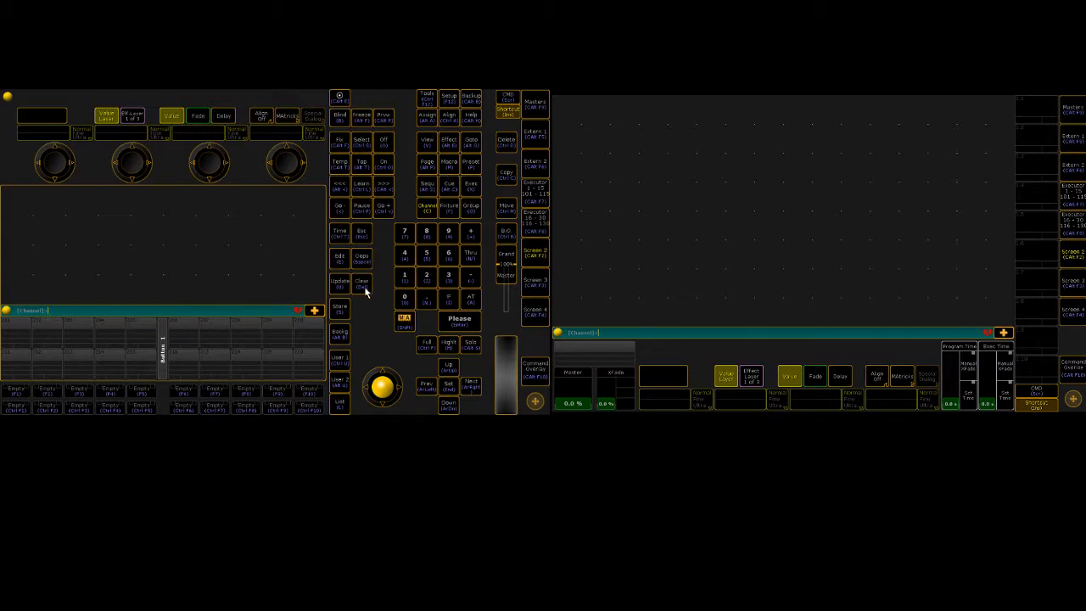
Open the Patch & Fixture Schedule from Setup and create a fixture layer named "5r beams"
click(449, 99)
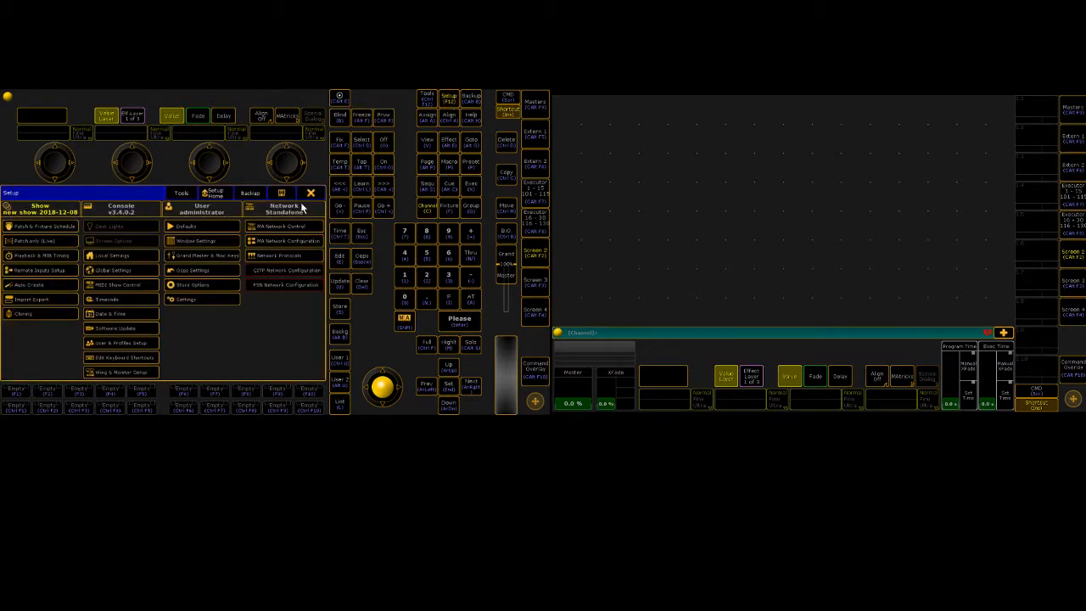
click(53, 227)
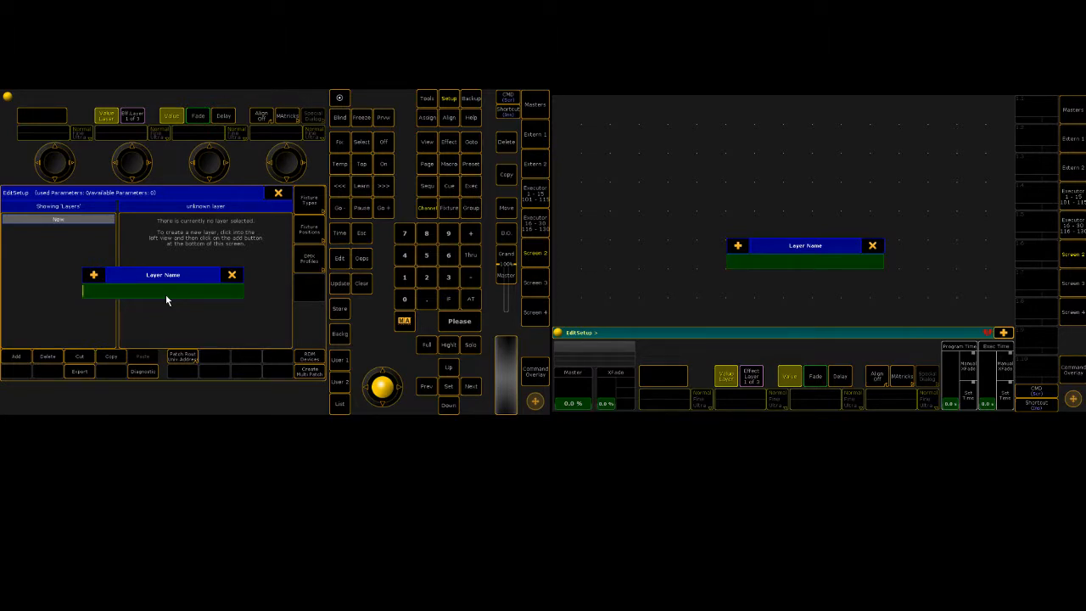
text(Sr beams)
key(Return)
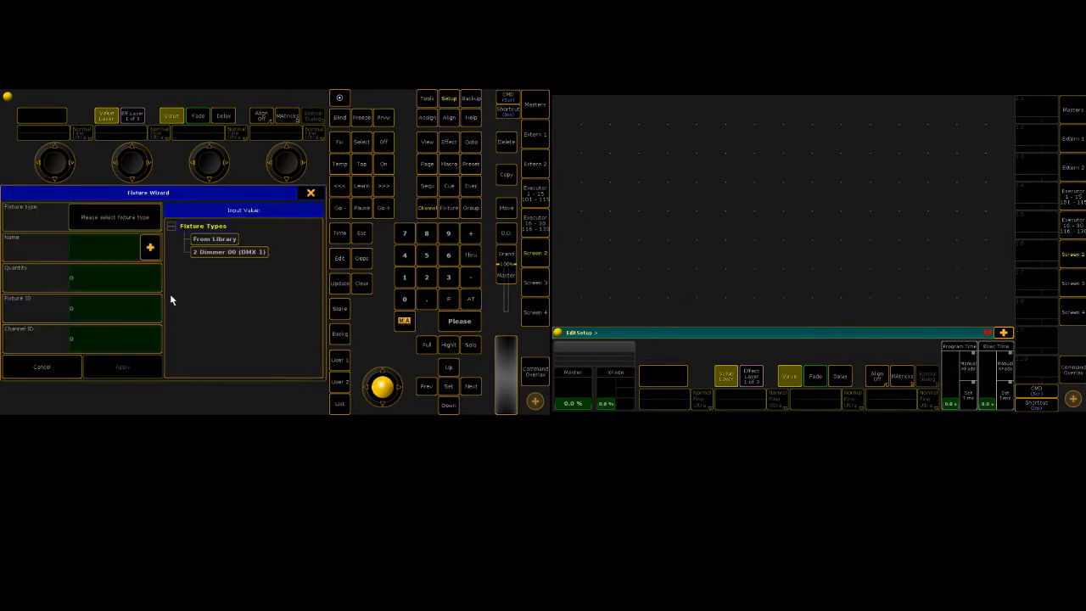
Import the Elation Platinum Beam 5R Extreme fixture type in Basic mode from the library, filtering by "5r extreme"
click(216, 241)
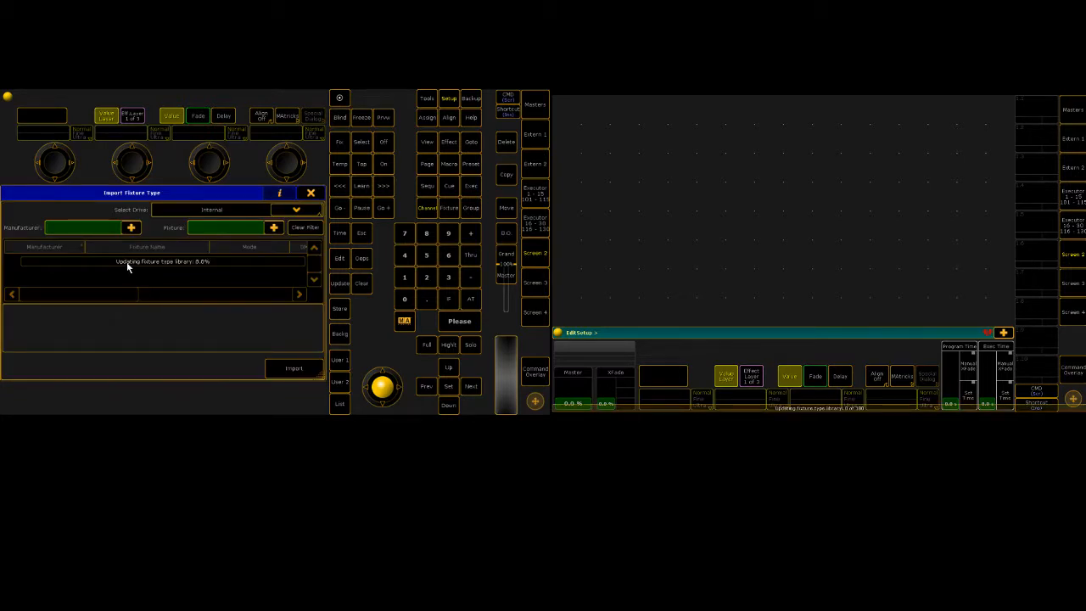
click(214, 227)
text(5r)
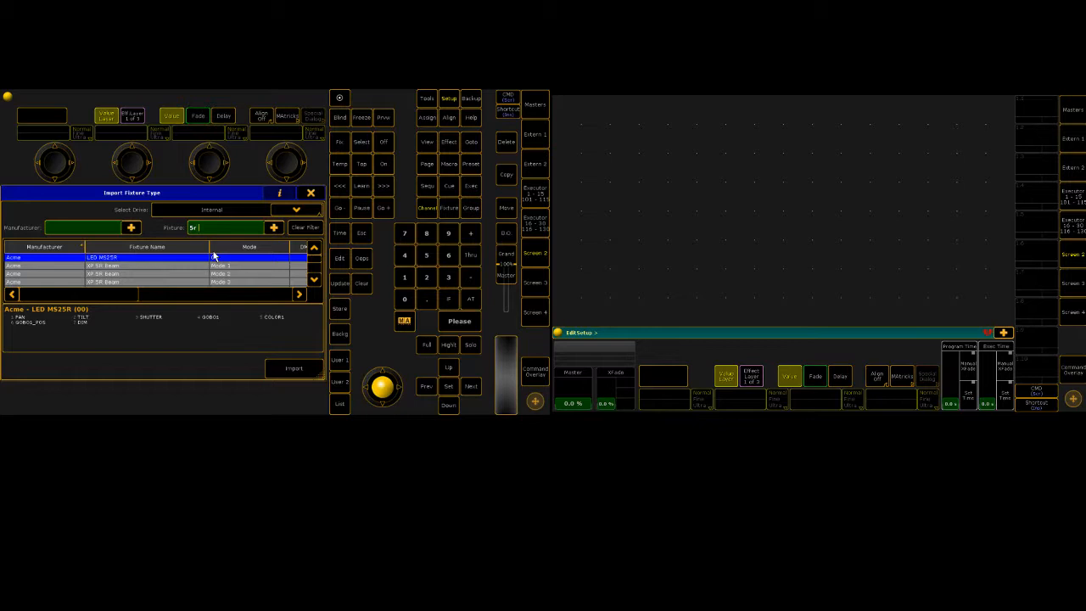
text(extreme)
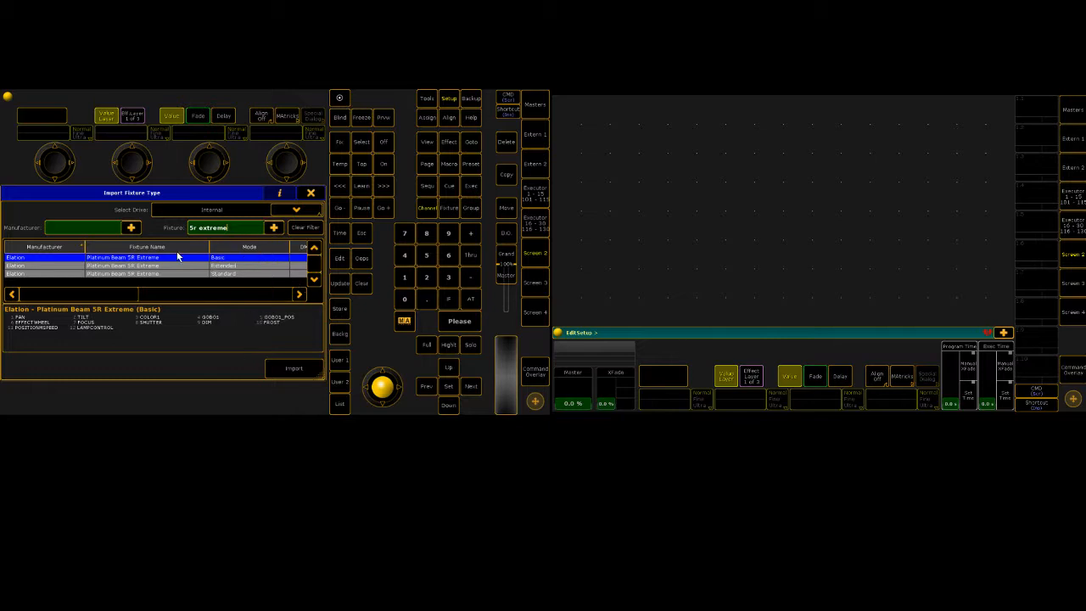
click(297, 372)
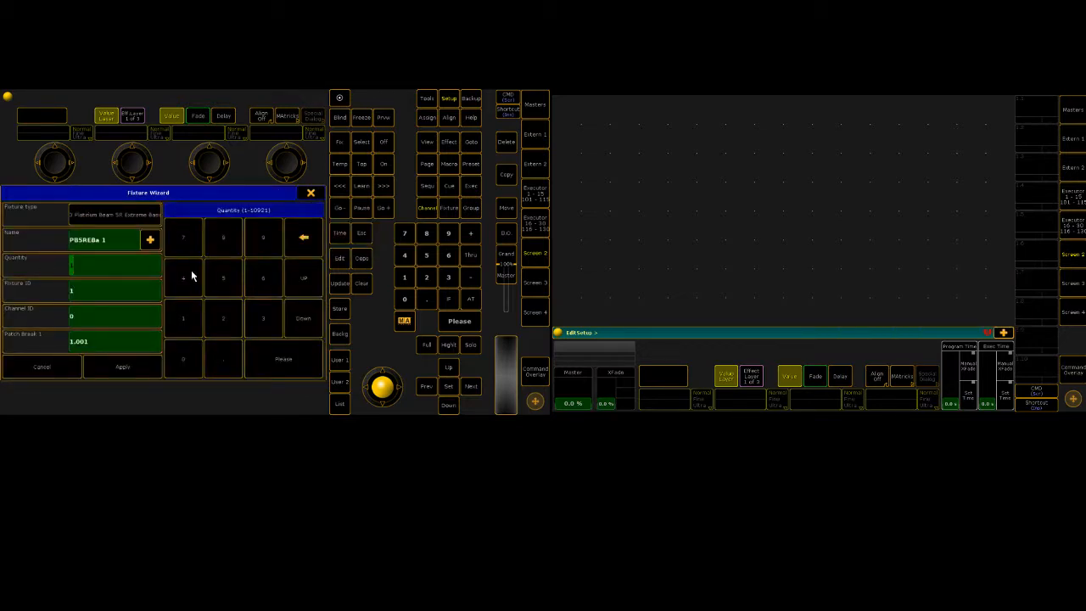
Add 8 of these fixtures to the layer with Fixture ID 101 and Channel ID 101 as starting numbers
click(223, 237)
click(106, 292)
text(1)
text(01)
click(94, 323)
text(101)
click(116, 367)
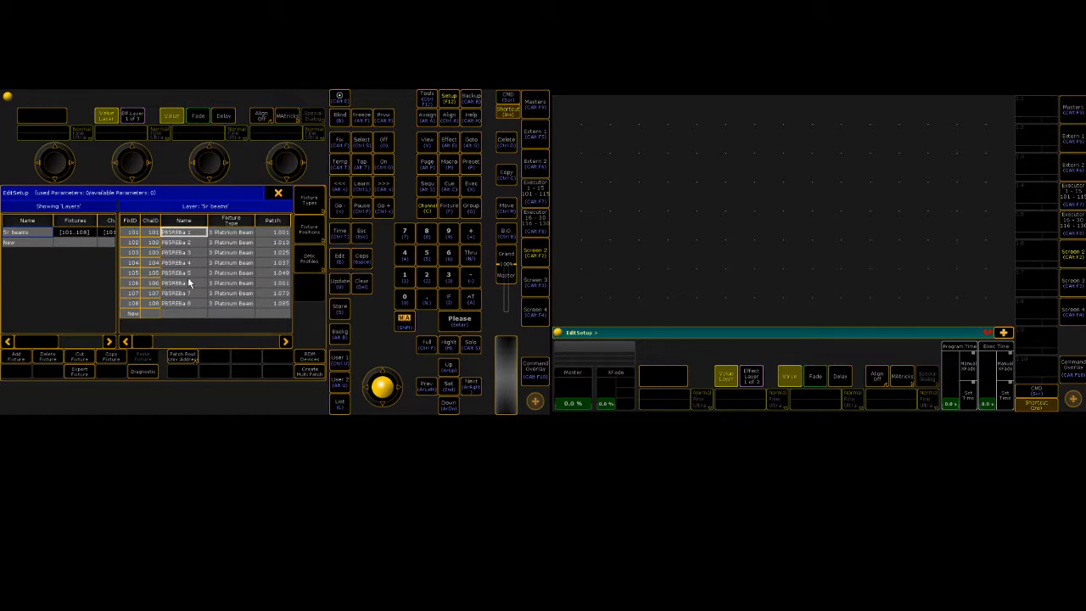
Leave the patch and fixture schedule with its changes saved, and close Setup
click(279, 195)
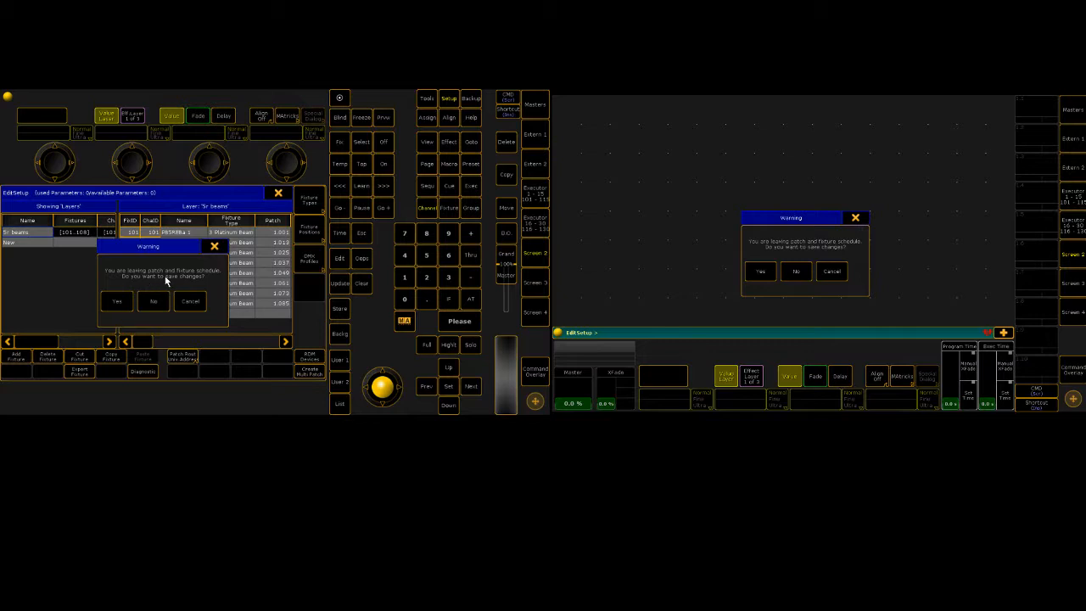
click(117, 301)
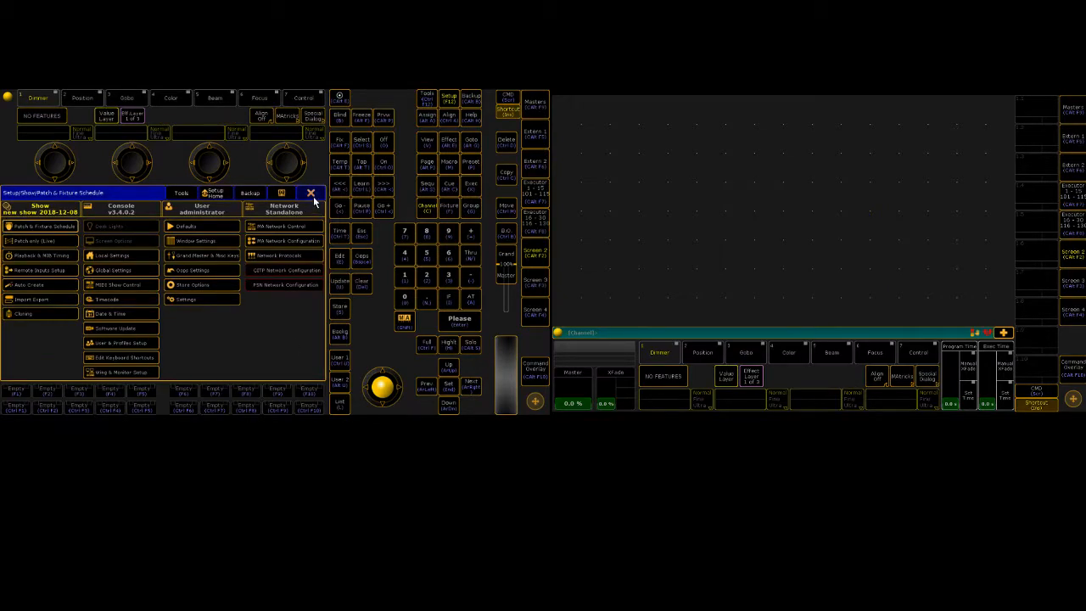
click(313, 196)
click(268, 232)
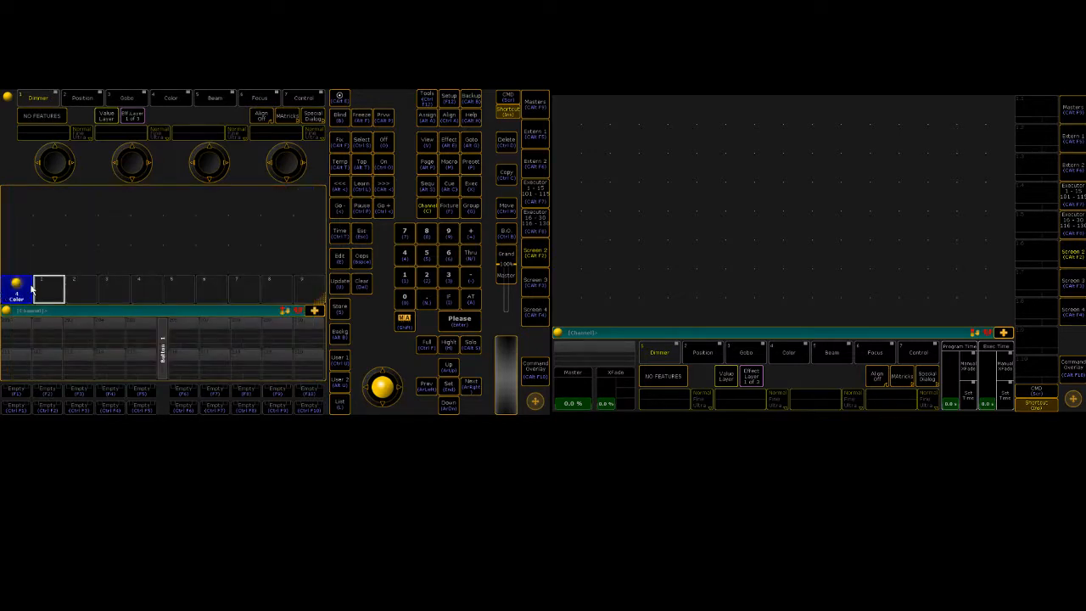
click(17, 291)
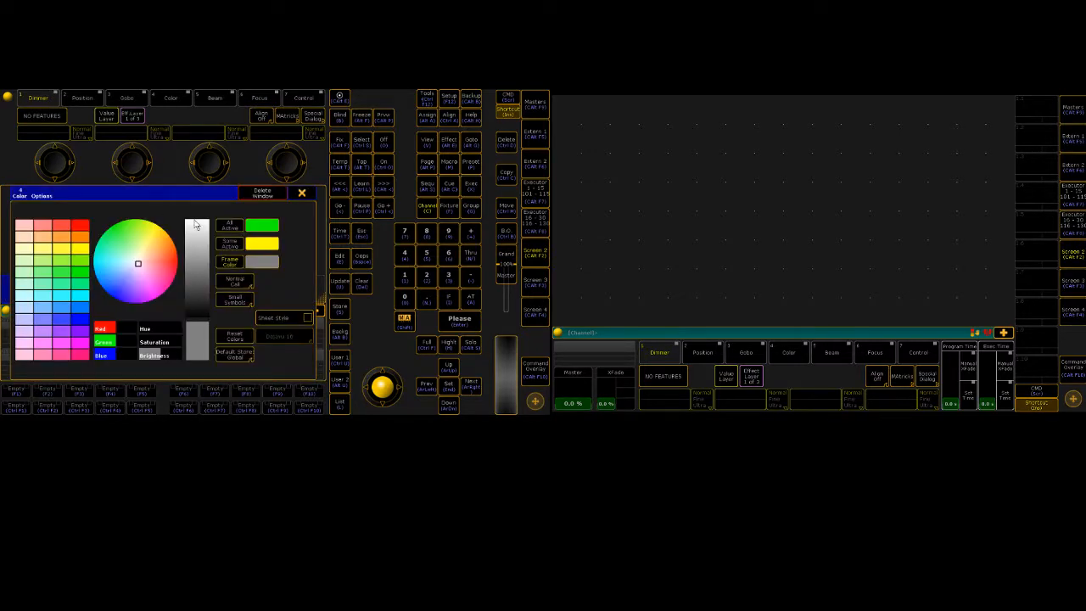
click(249, 197)
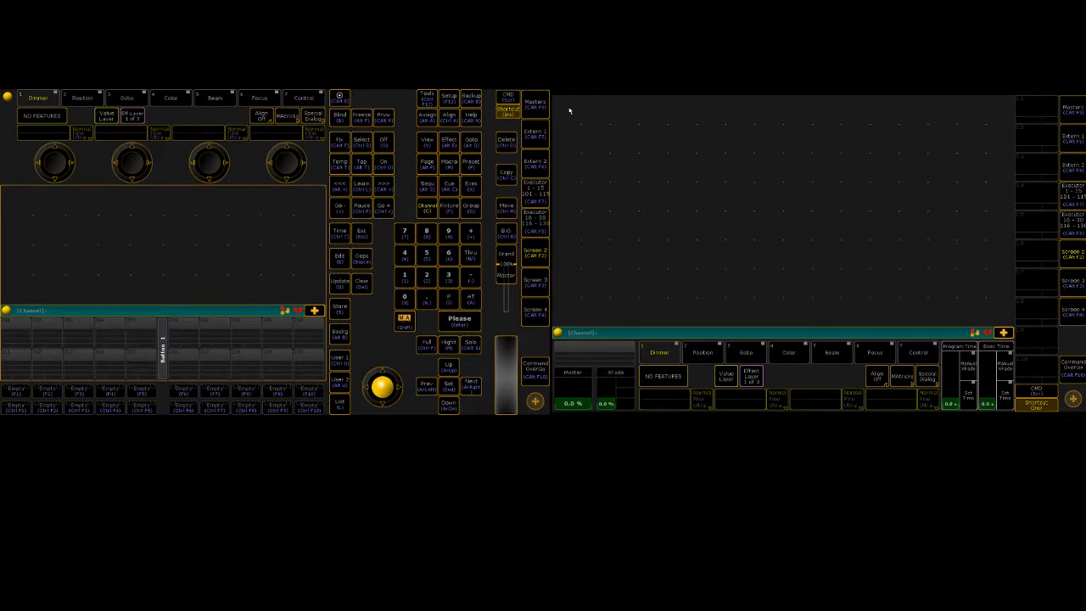
Create a Stage view window on the empty screen 2 and zoom it to fit
click(579, 133)
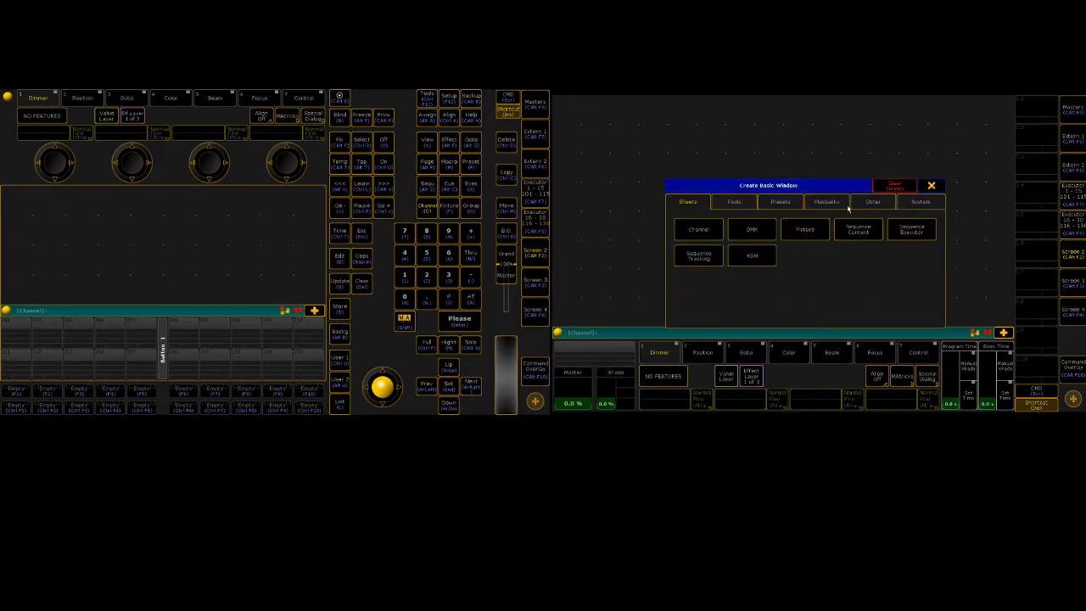
click(917, 204)
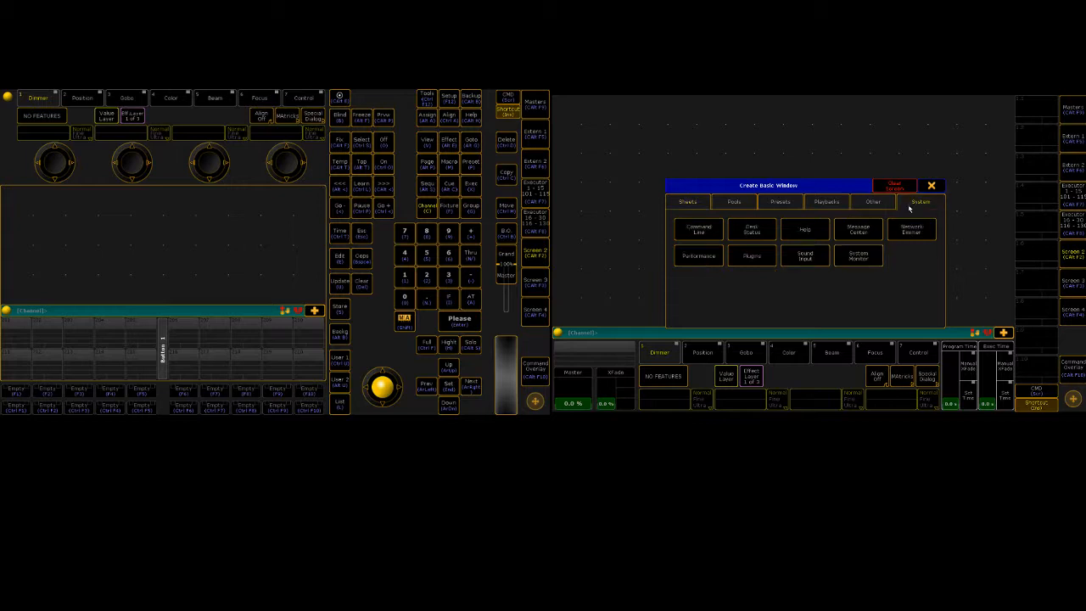
click(875, 204)
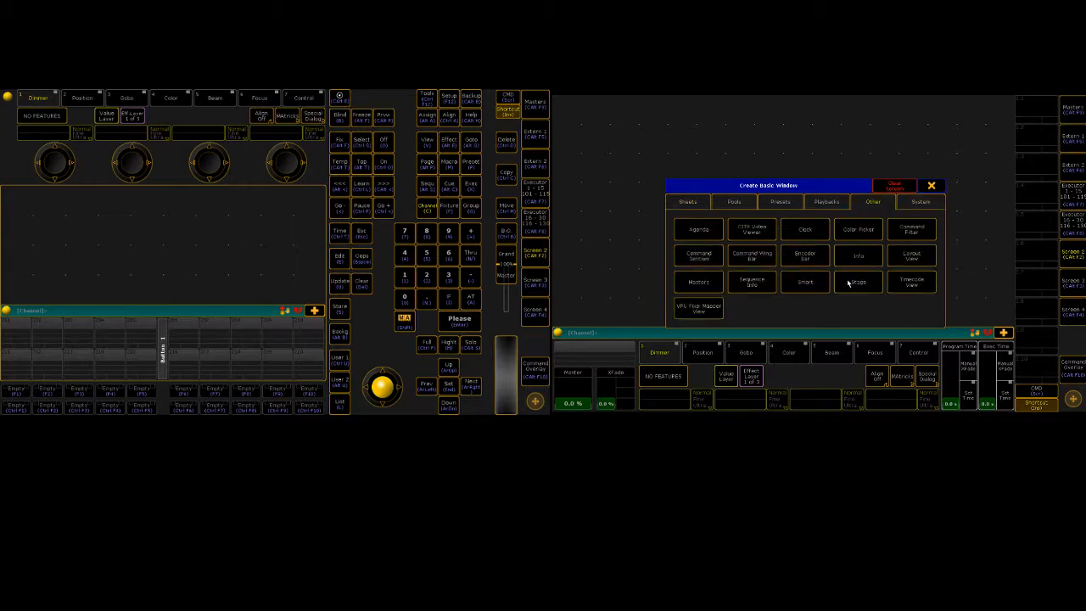
click(849, 284)
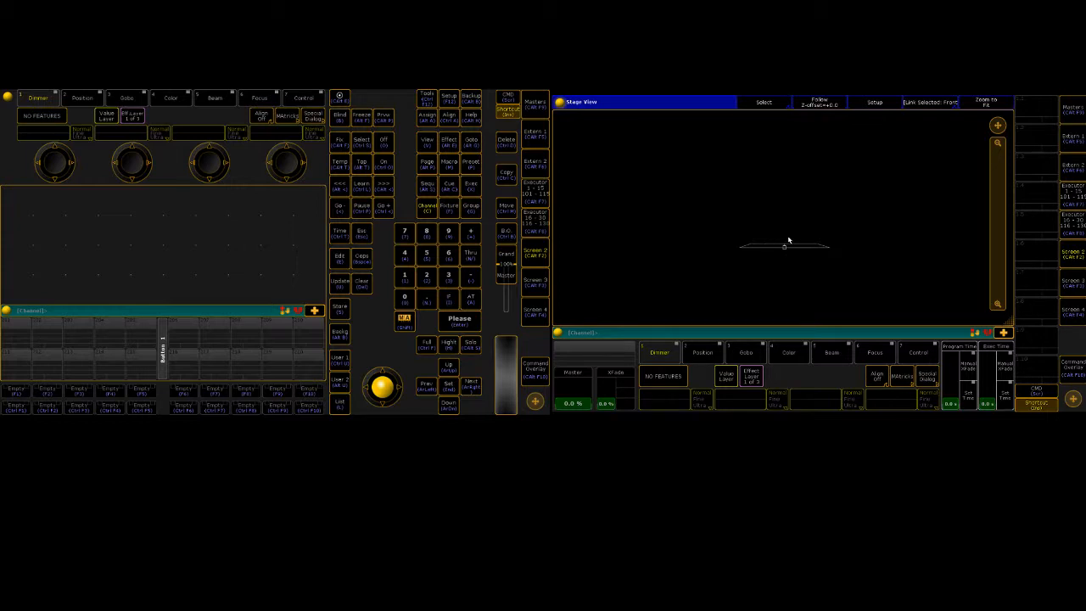
click(986, 103)
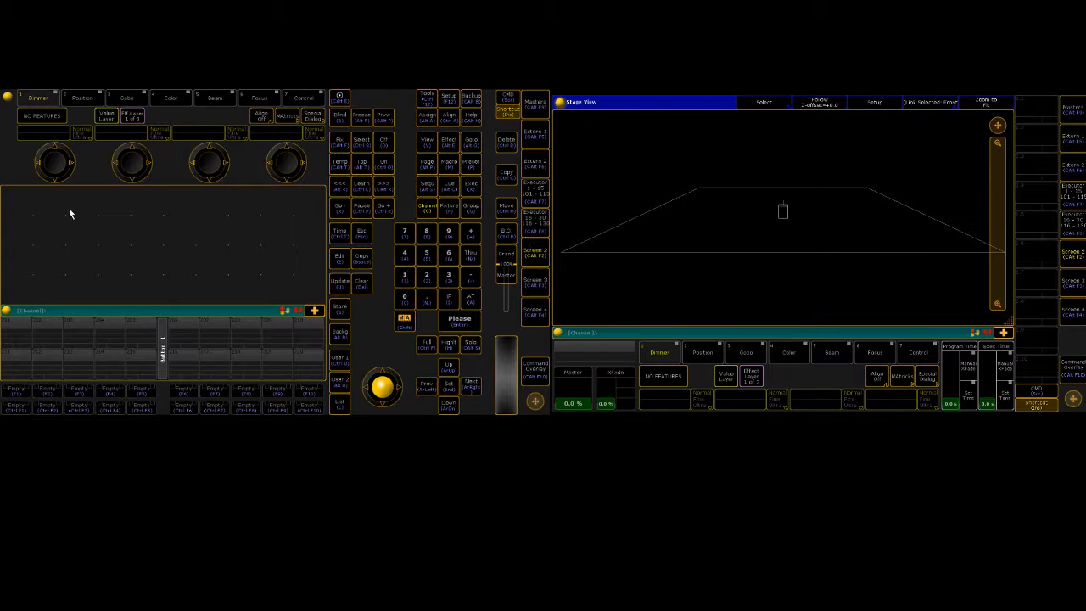
Select channels 101 thru 108
click(406, 280)
click(404, 301)
click(404, 280)
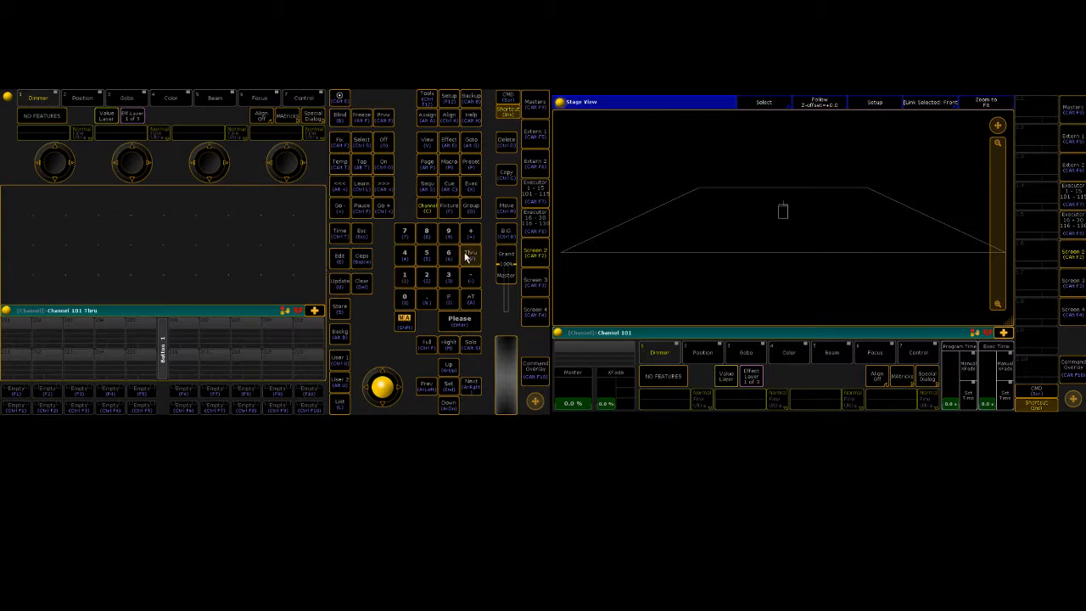
click(470, 254)
click(406, 280)
click(404, 300)
click(426, 233)
click(459, 321)
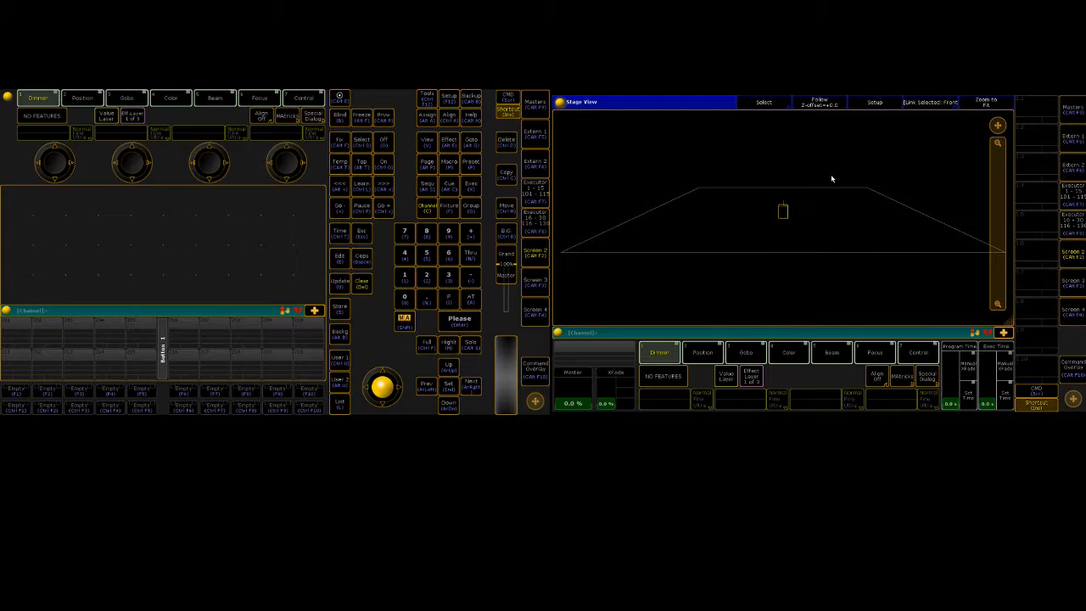
Turn on Setup mode in the Stage view to edit the selected fixtures' stage positions
click(879, 102)
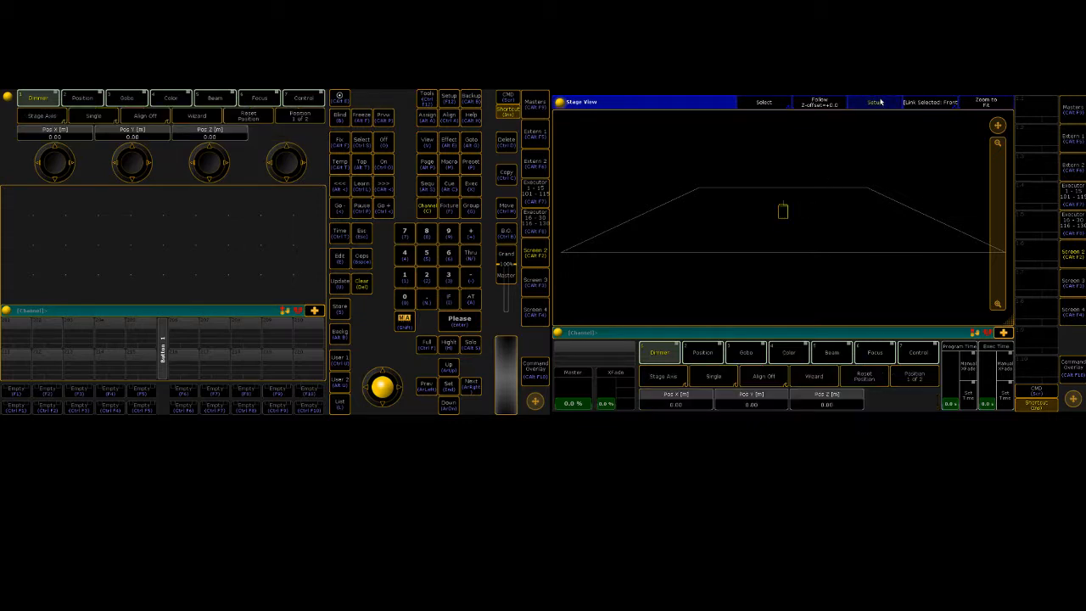
click(72, 100)
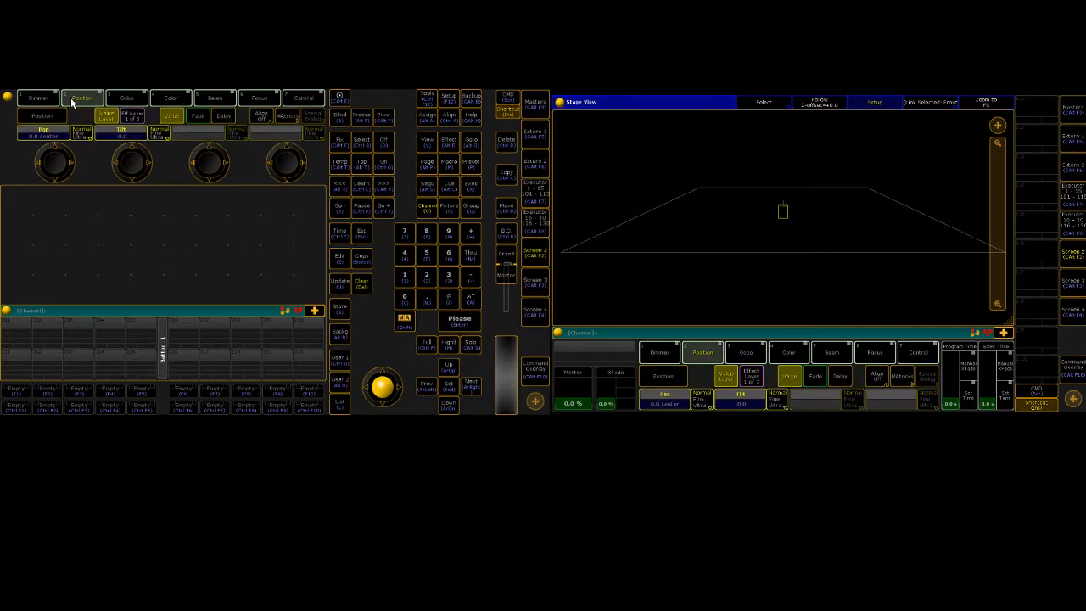
click(880, 106)
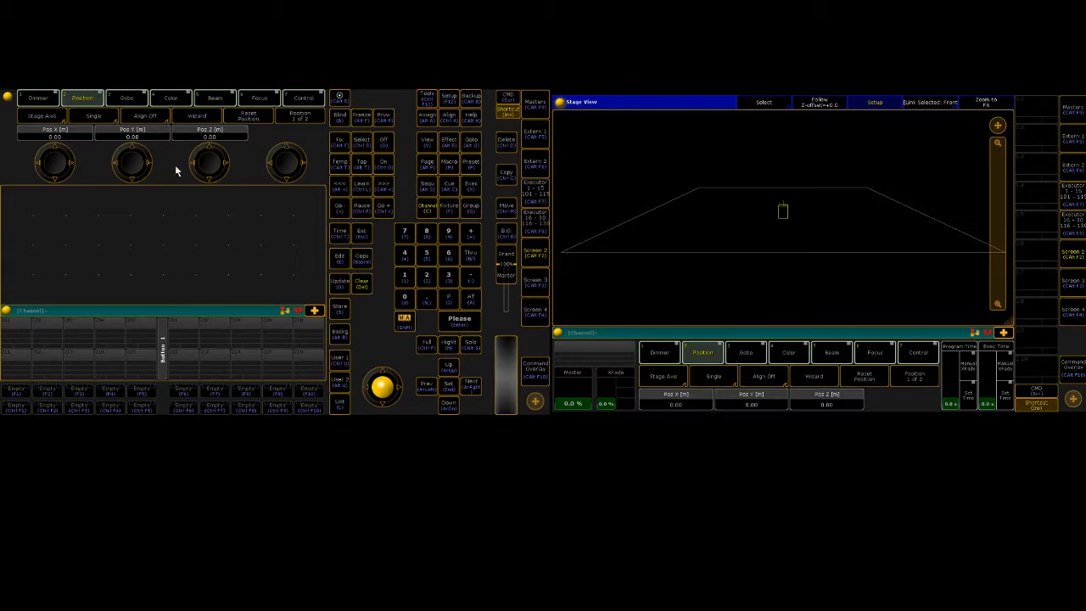
Set the selected fixtures' X position on the stage to -4 m
click(86, 131)
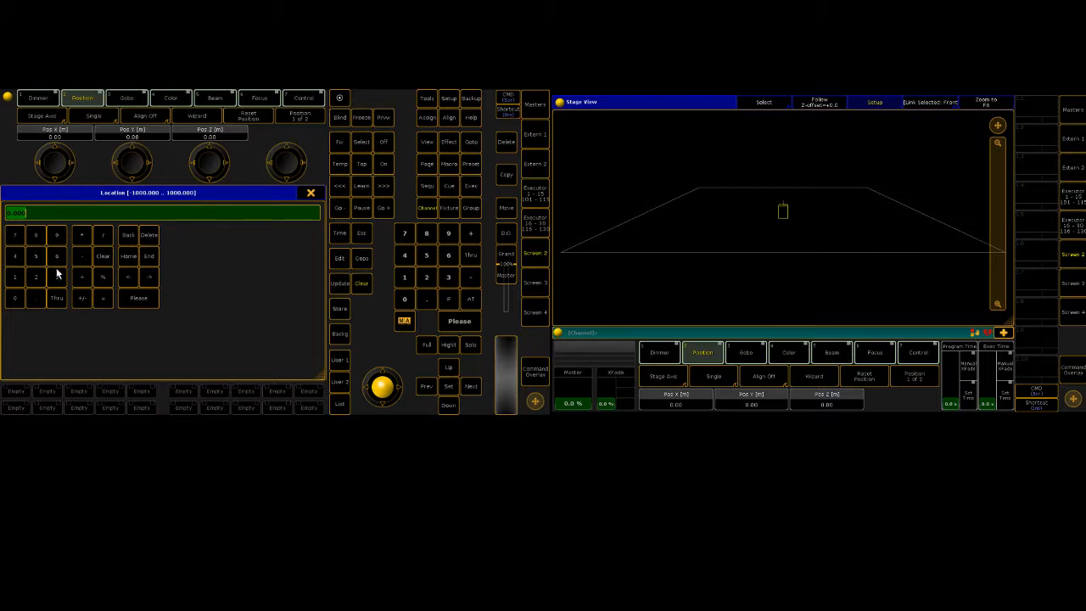
click(84, 253)
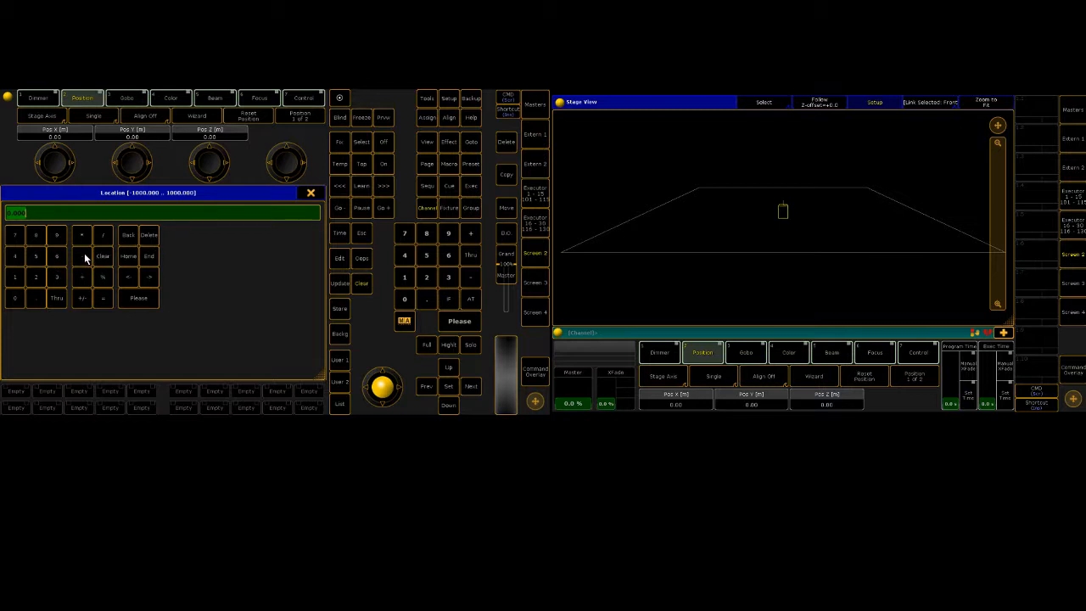
click(19, 259)
click(57, 297)
click(14, 256)
click(140, 302)
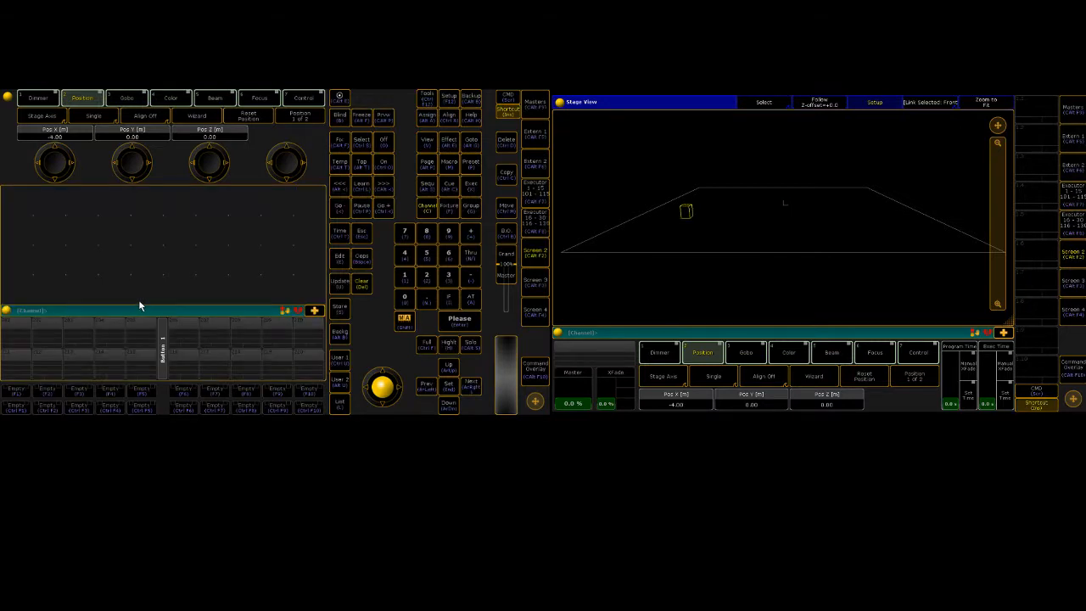
click(78, 139)
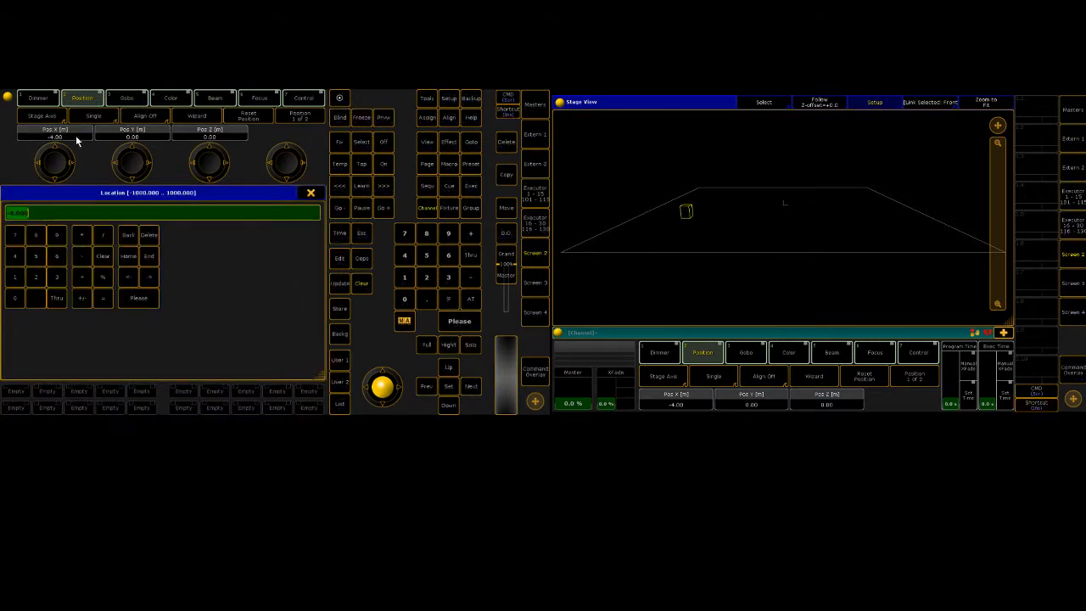
click(305, 195)
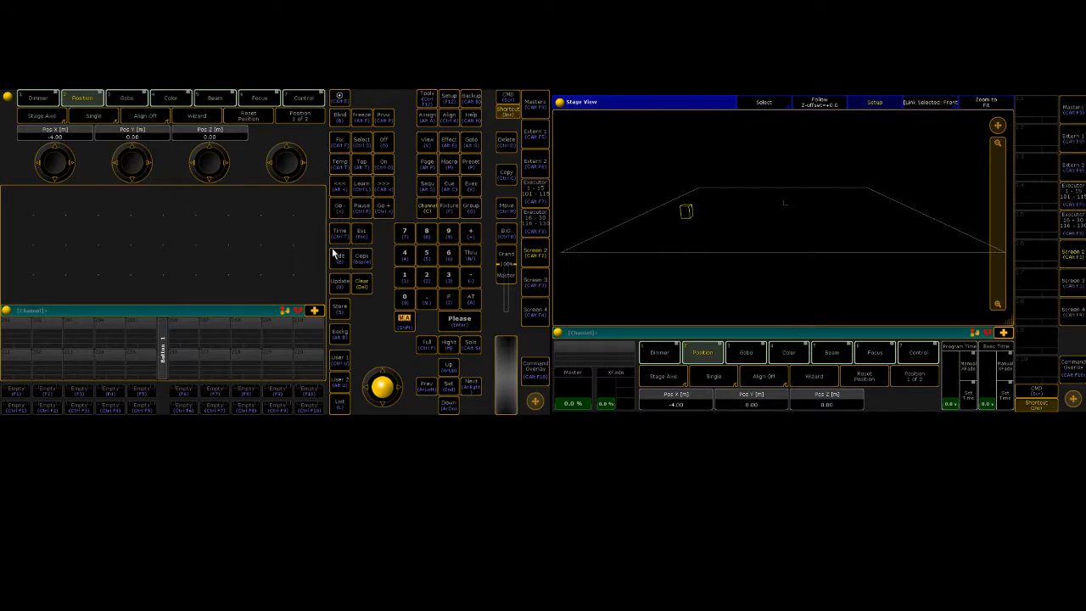
Reselect channels 101 thru 108 for positioning
click(404, 274)
click(404, 297)
click(404, 274)
click(471, 255)
click(404, 274)
click(404, 297)
click(426, 233)
click(458, 321)
Spread the eight fixtures evenly along the X axis from -4 thru 4 m
click(42, 132)
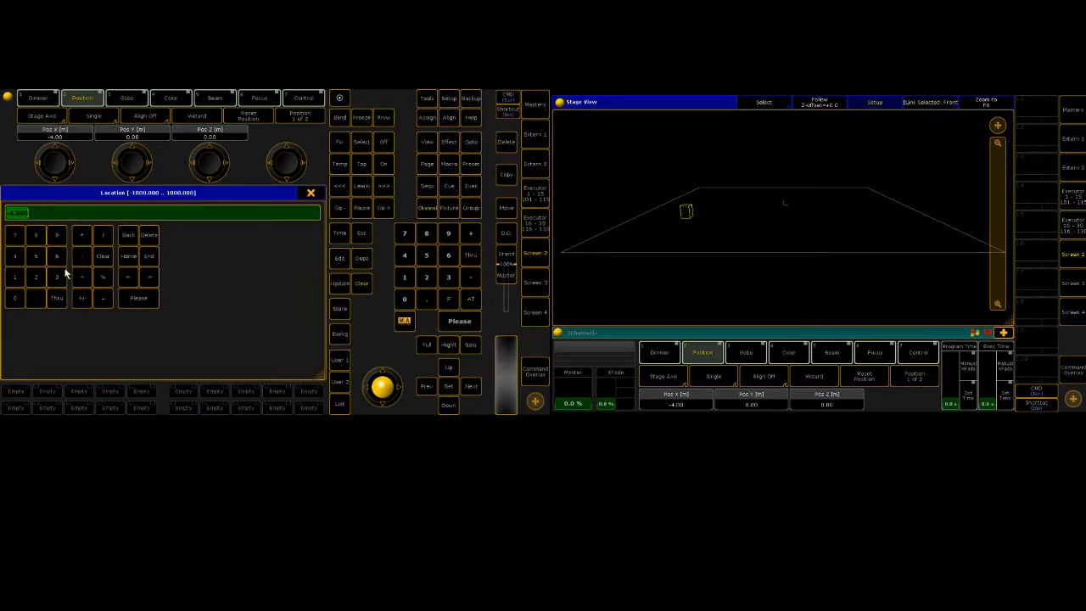
click(51, 217)
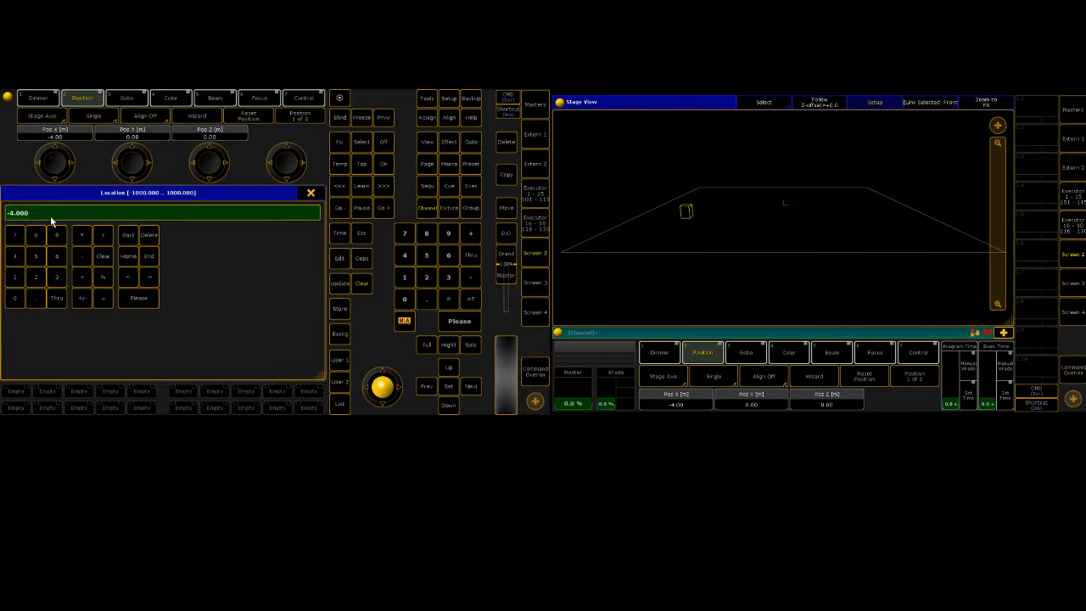
click(56, 298)
click(16, 263)
click(139, 303)
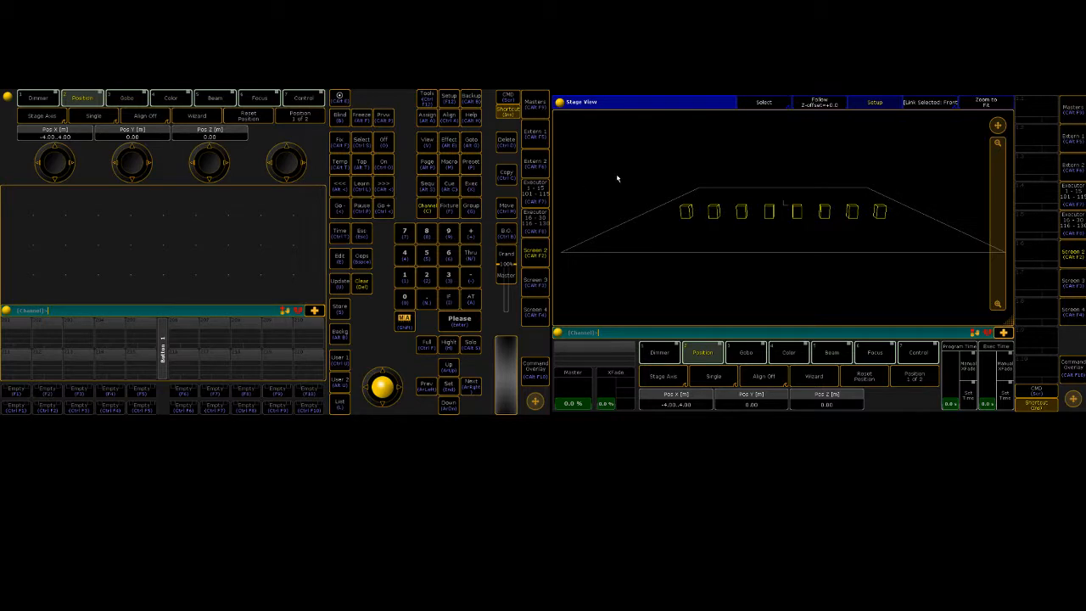
Set the eight fixtures' Y position to 2 m and their Z position to 4 m
click(141, 133)
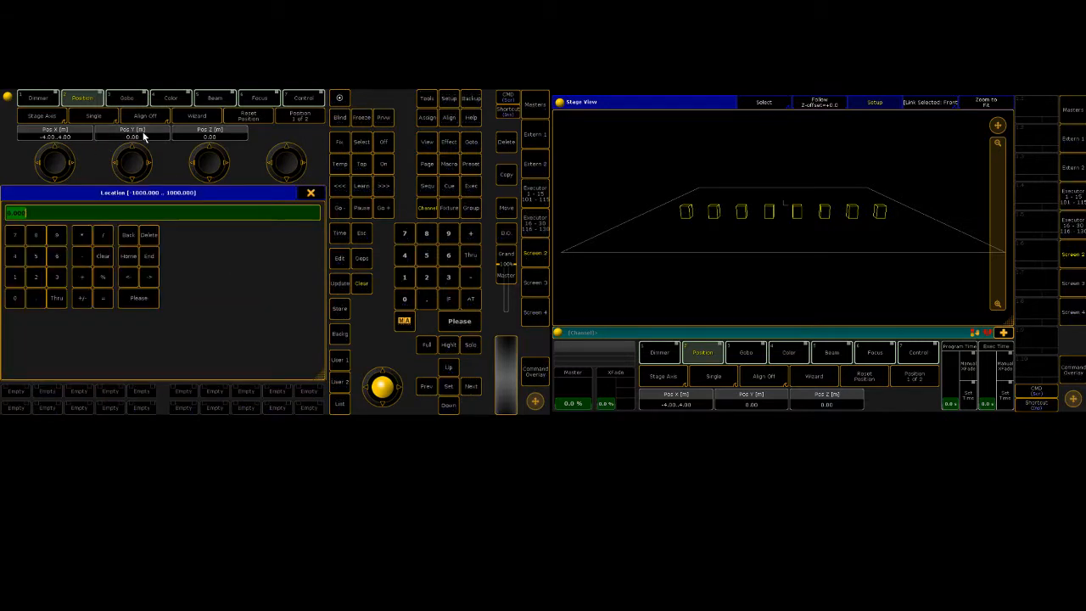
click(41, 275)
click(140, 297)
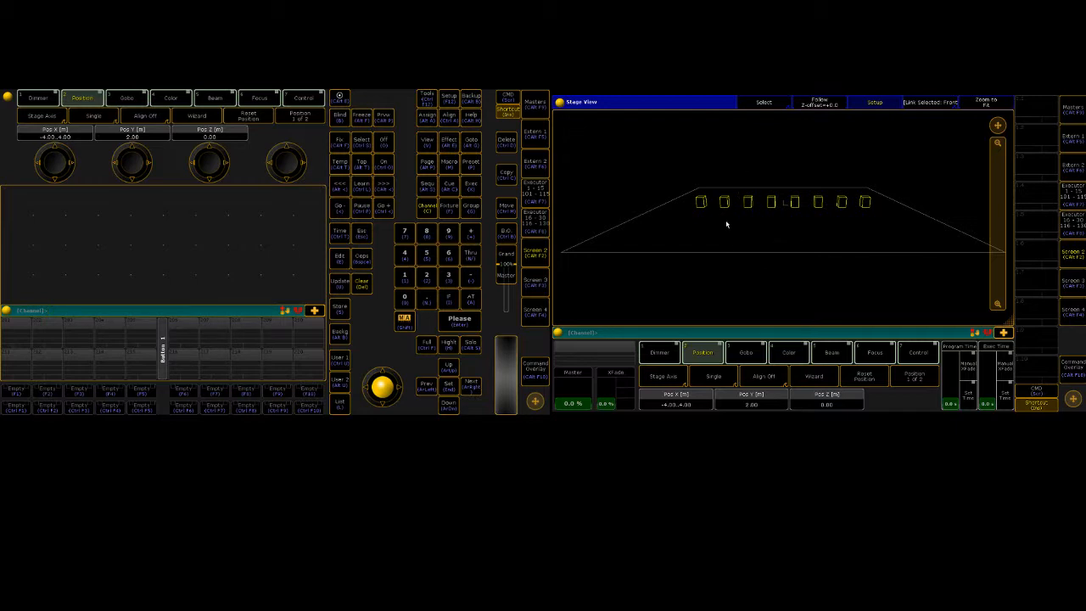
click(204, 136)
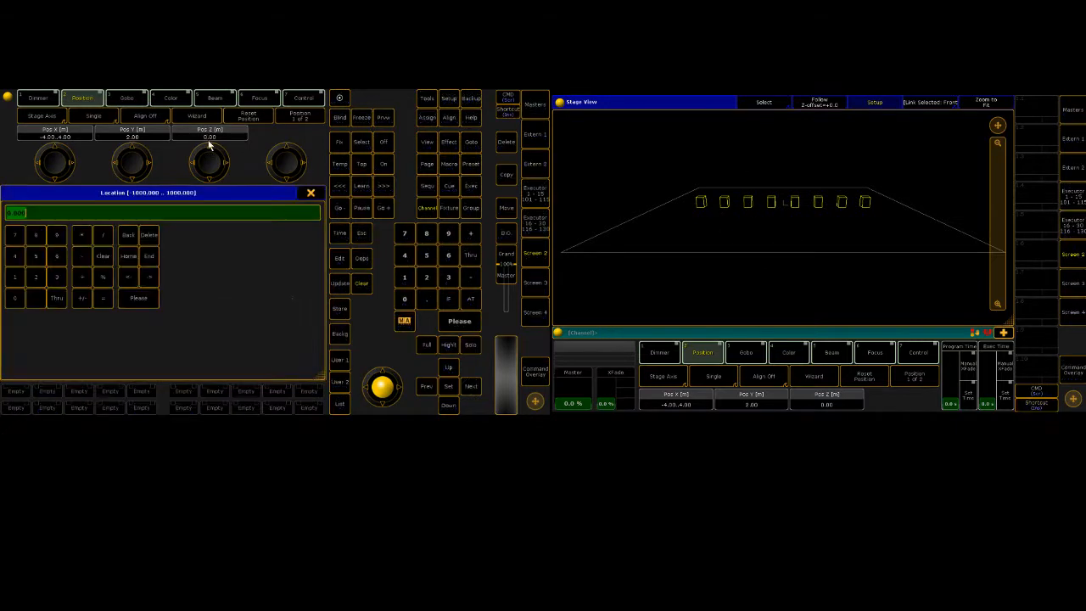
click(15, 256)
click(141, 297)
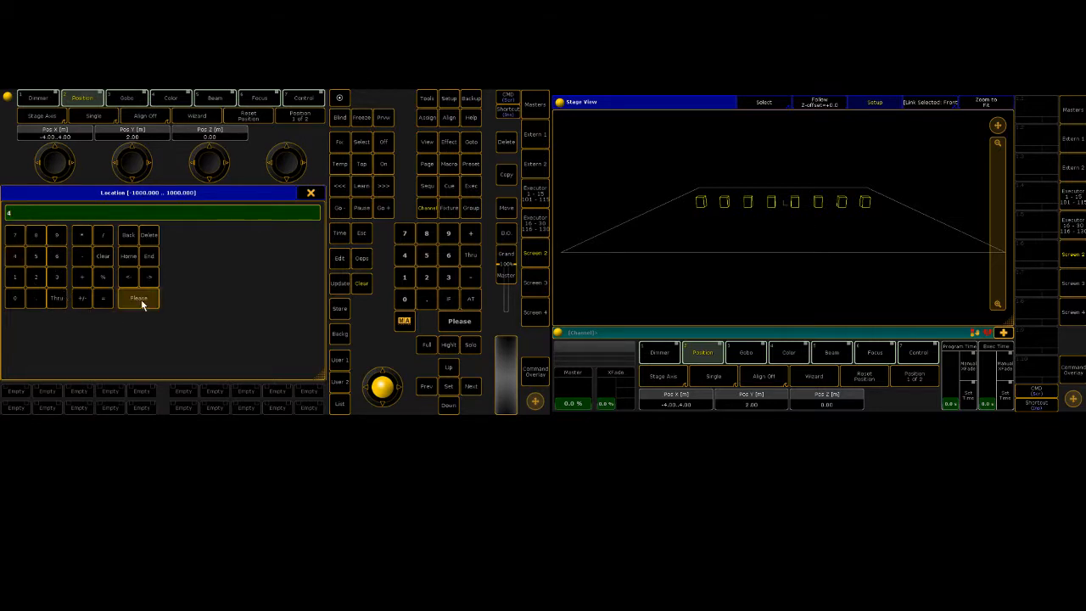
Set the eight fixtures' Z rotation on the stage to 180°
click(989, 102)
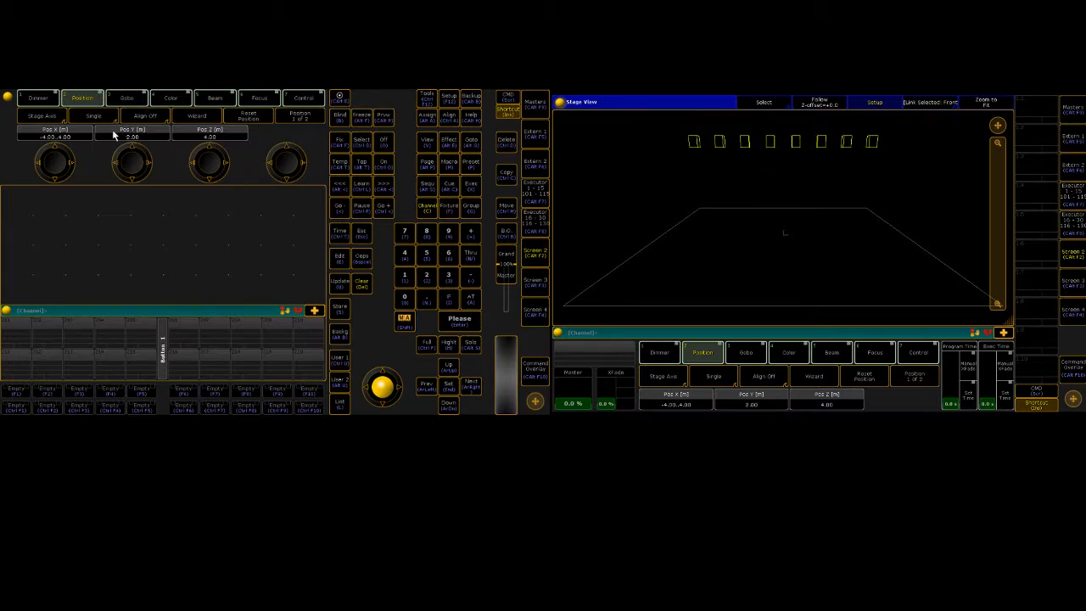
click(307, 115)
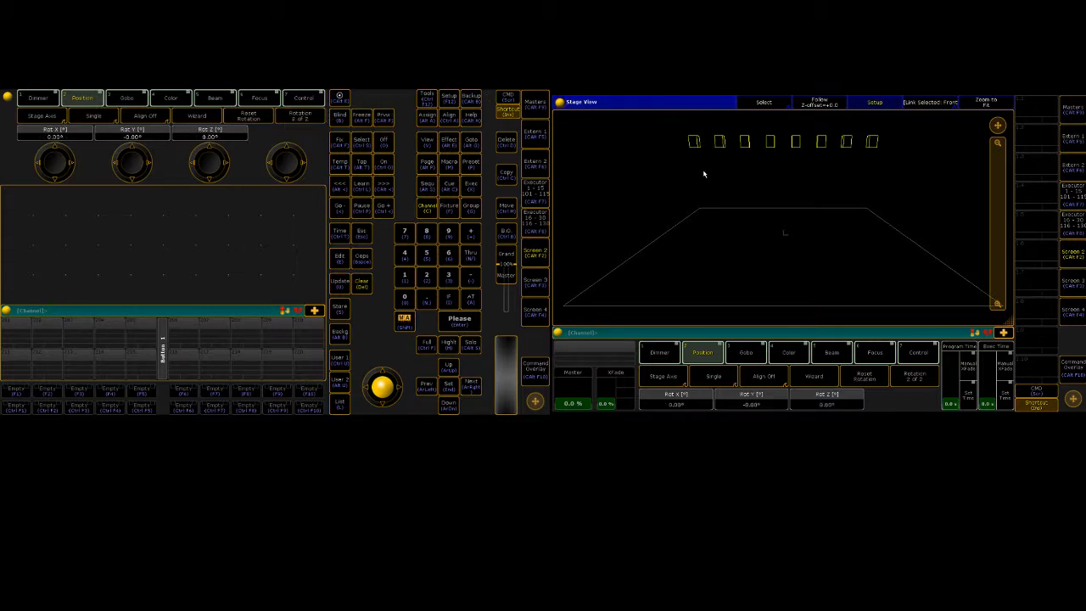
click(218, 133)
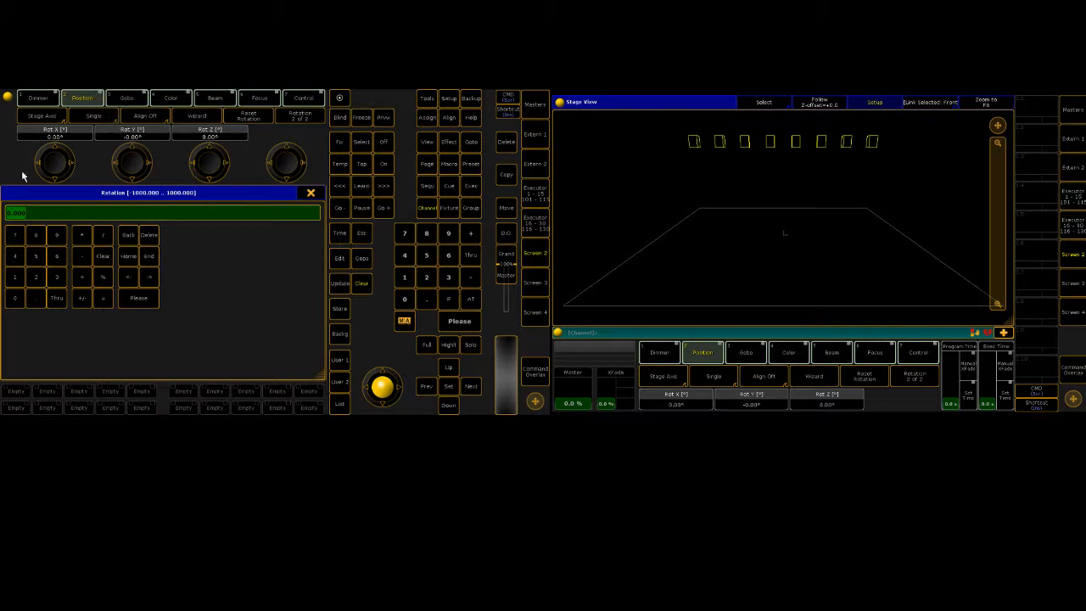
click(14, 279)
click(37, 234)
click(17, 299)
click(153, 303)
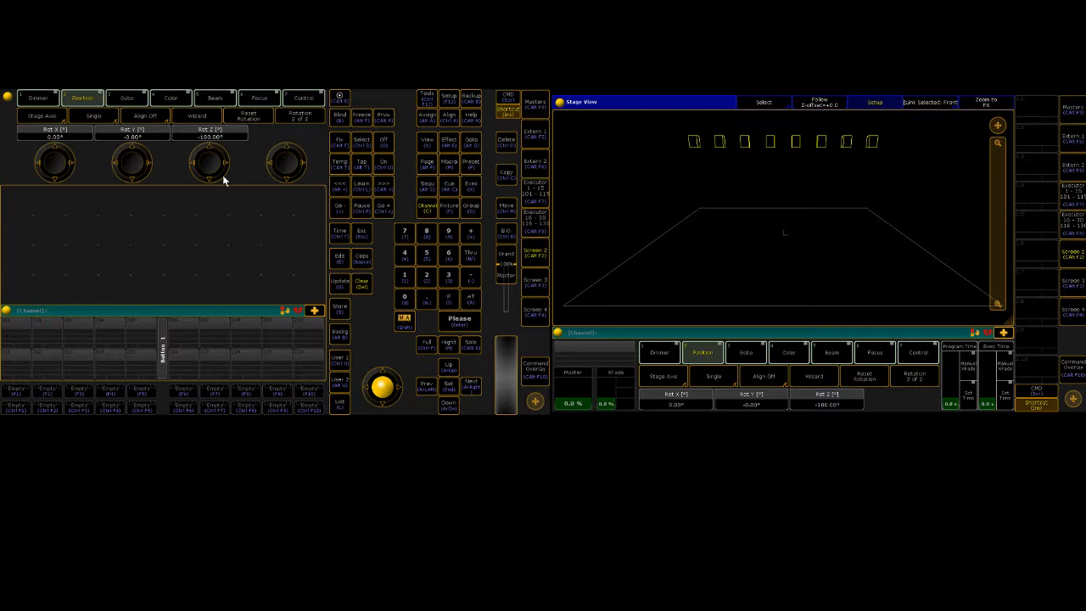
click(217, 137)
click(14, 277)
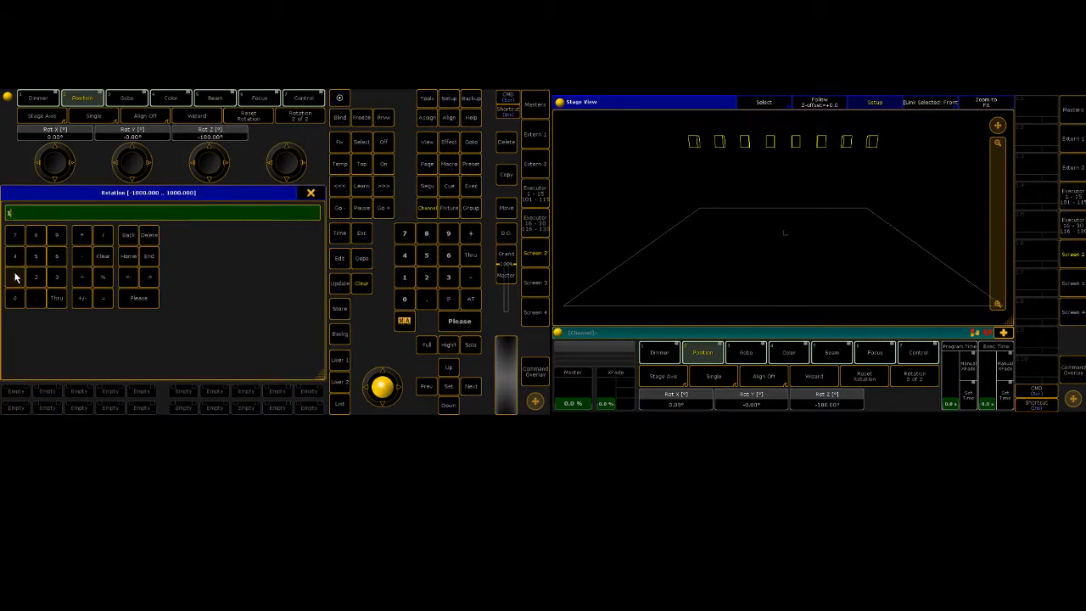
click(35, 234)
click(14, 298)
click(139, 298)
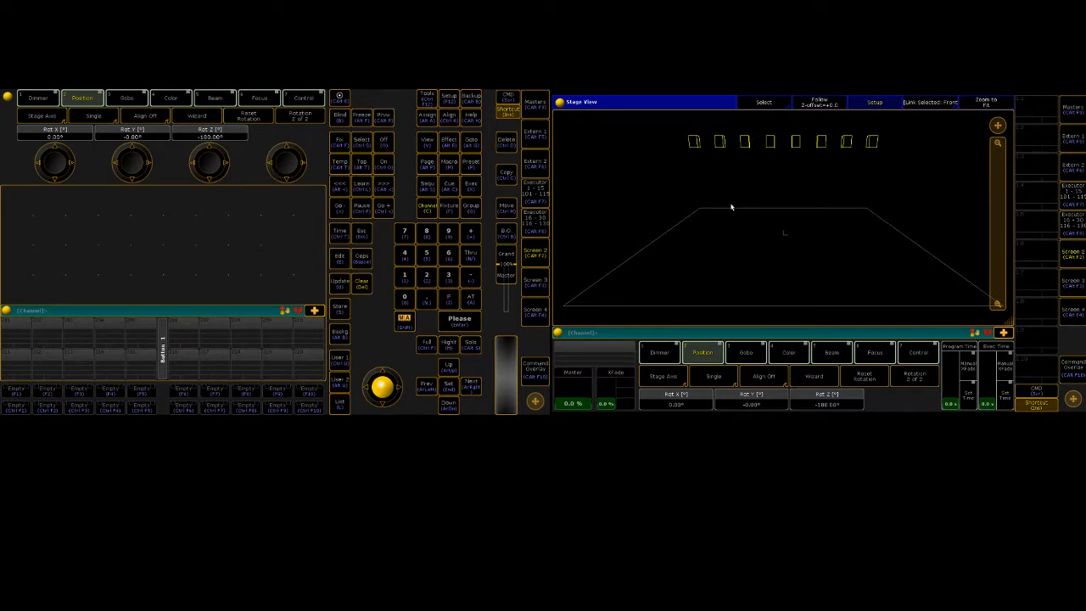
Bring the fixtures to full, tilt their beams back and forth to test the orientation, and clear the programmer
click(426, 347)
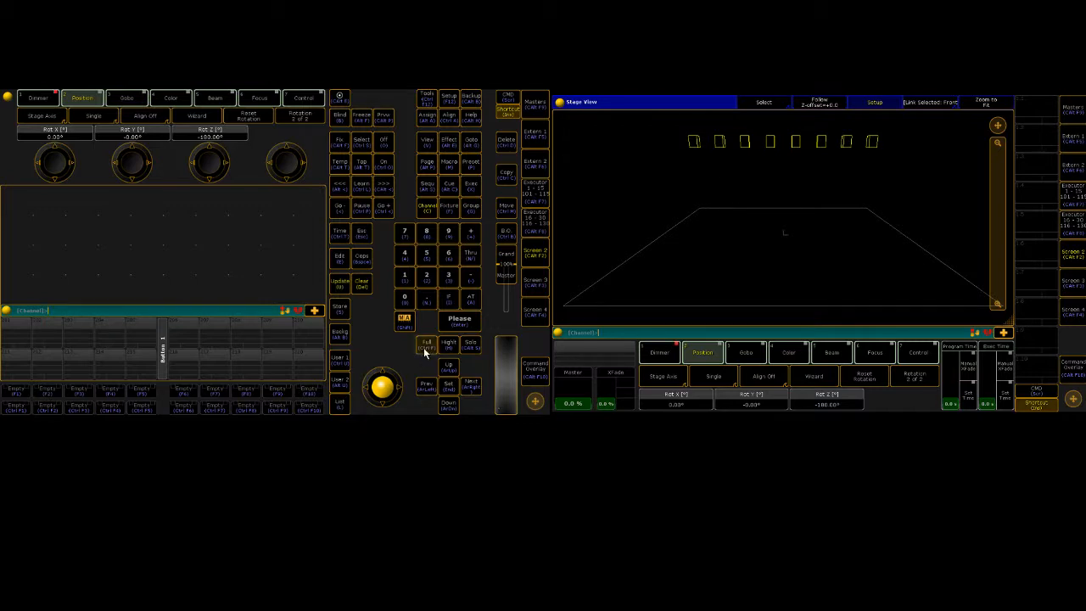
click(87, 101)
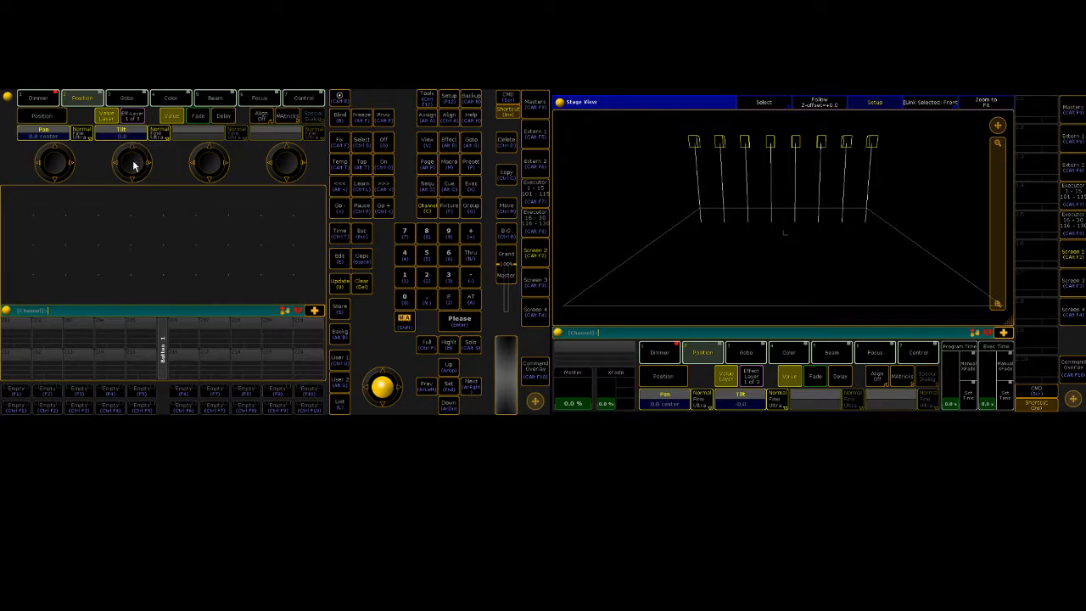
scroll(133, 166, up, 10)
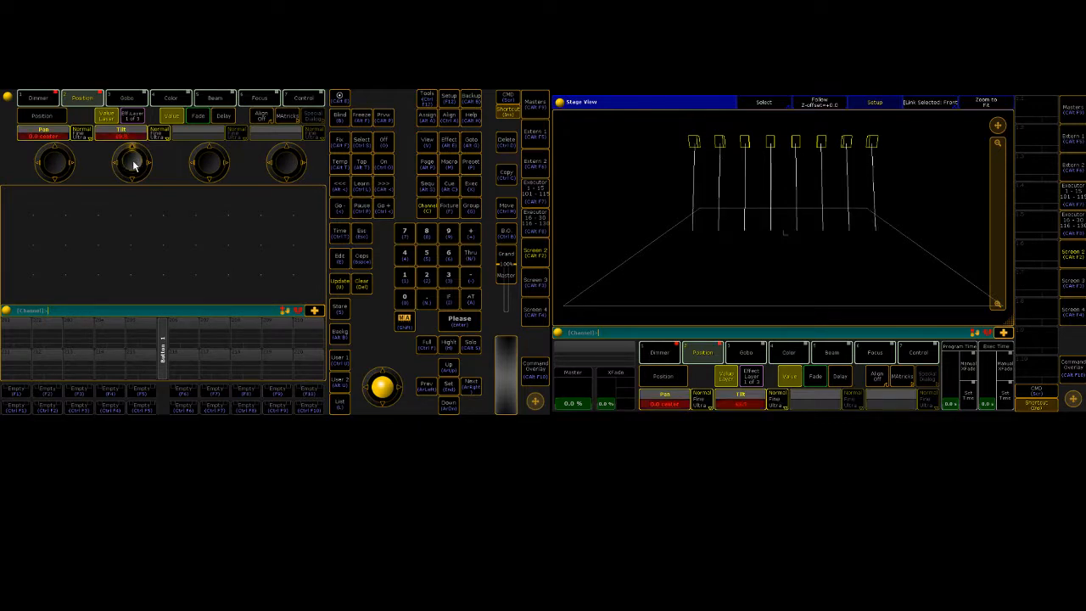
scroll(132, 166, up, 10)
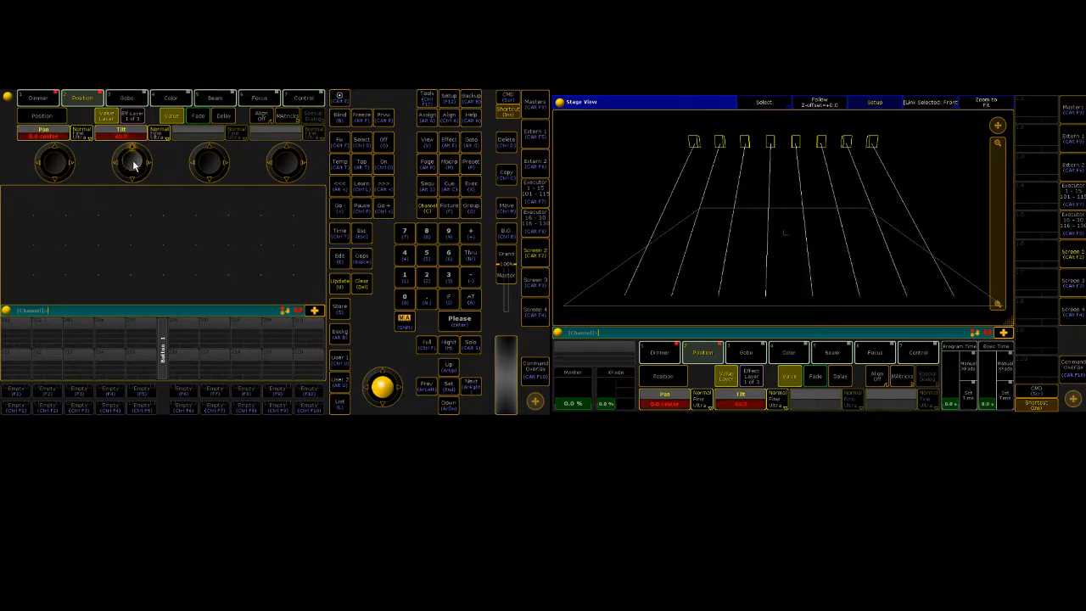
scroll(133, 165, down, 10)
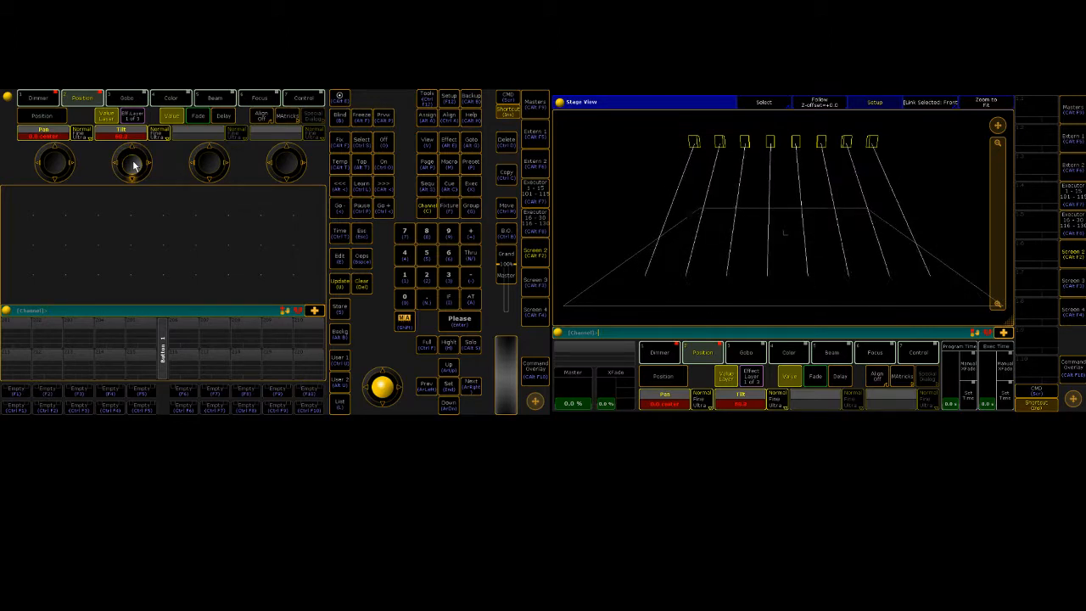
scroll(132, 165, down, 5)
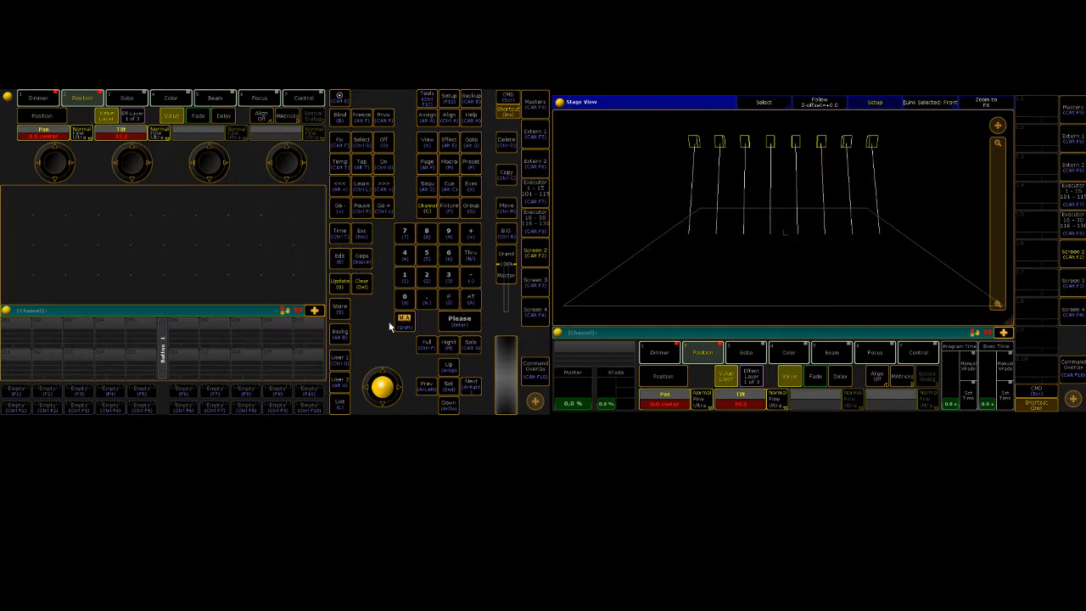
click(358, 282)
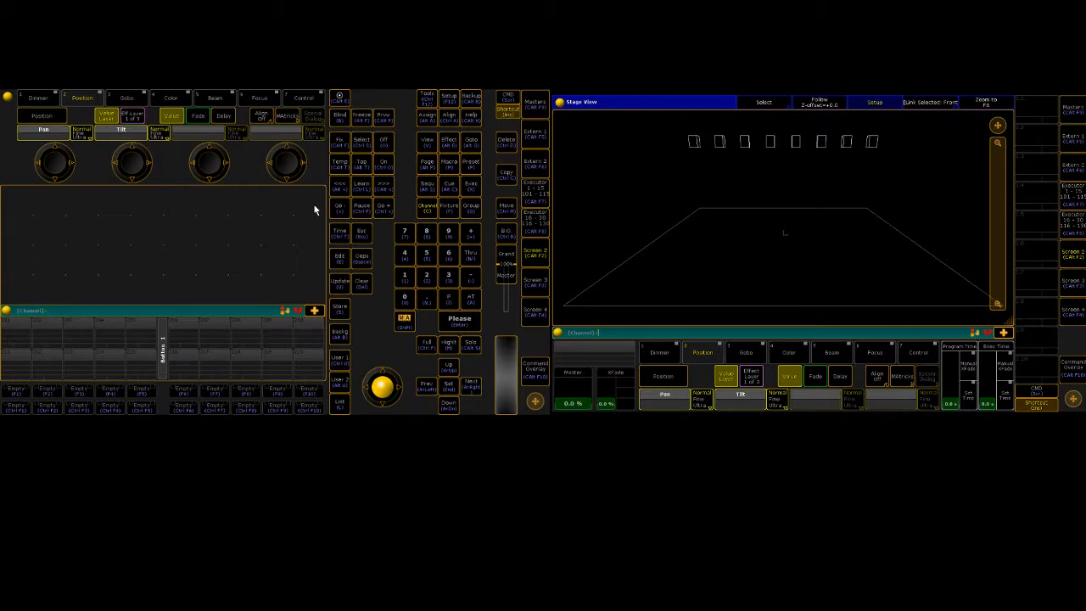
Add a Groups pool window to the empty screen area and shrink it to a single row
click(7, 199)
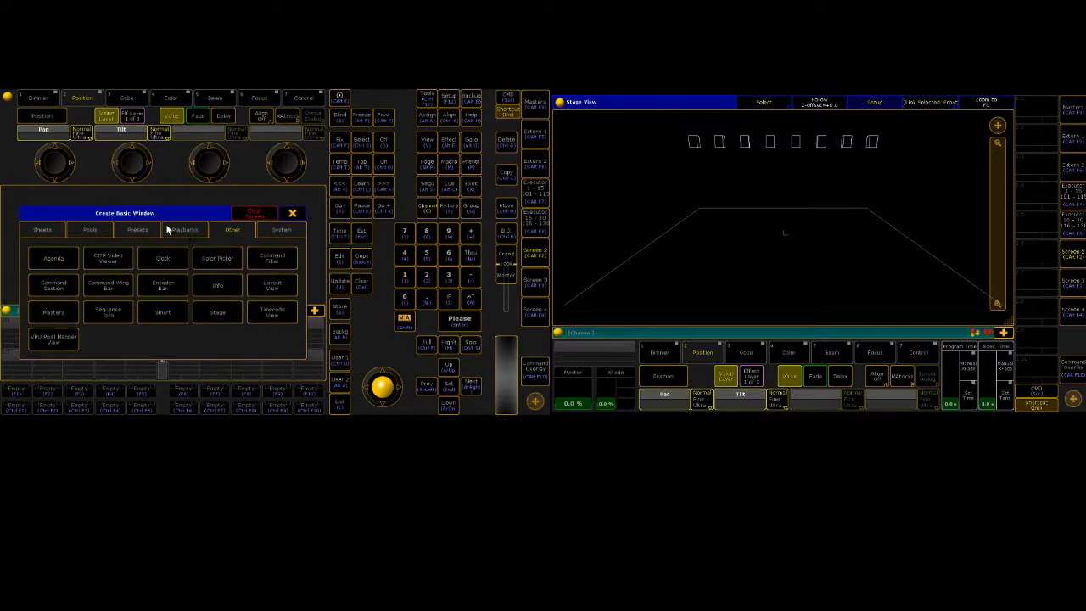
click(89, 229)
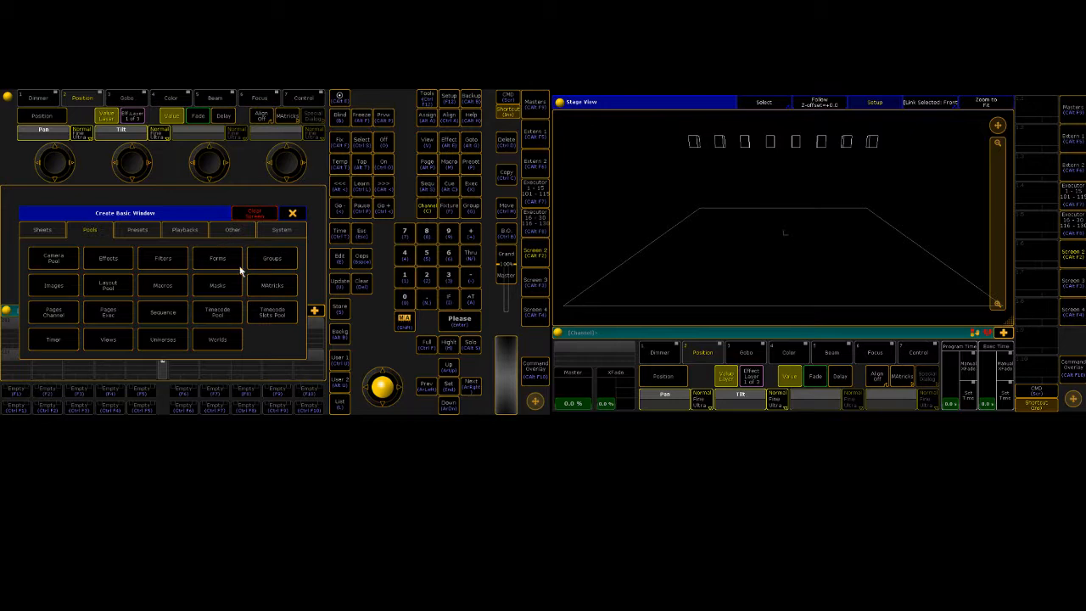
click(271, 263)
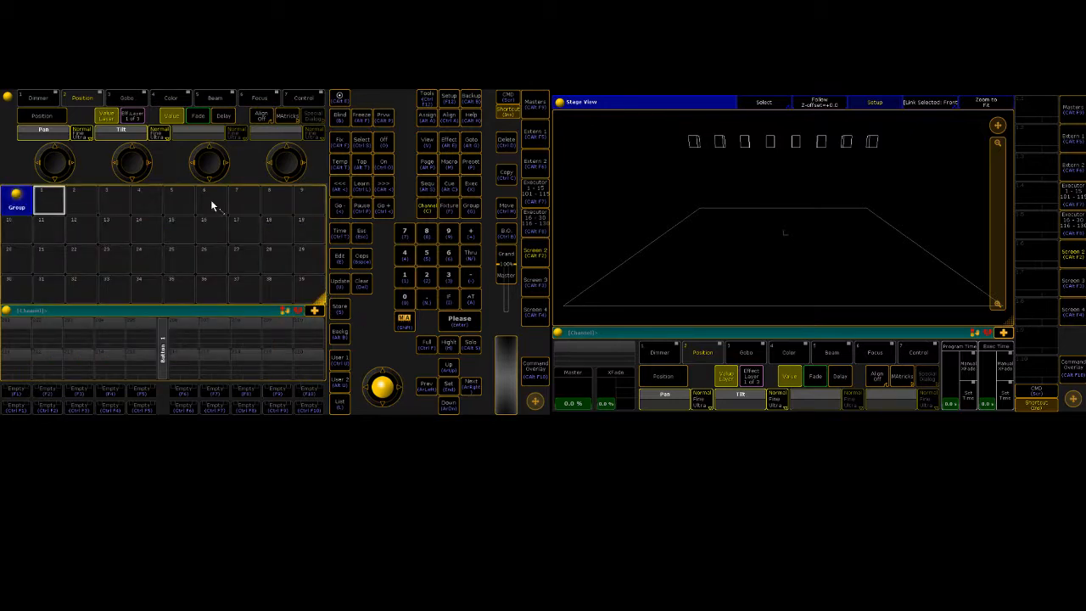
drag(319, 300, 318, 210)
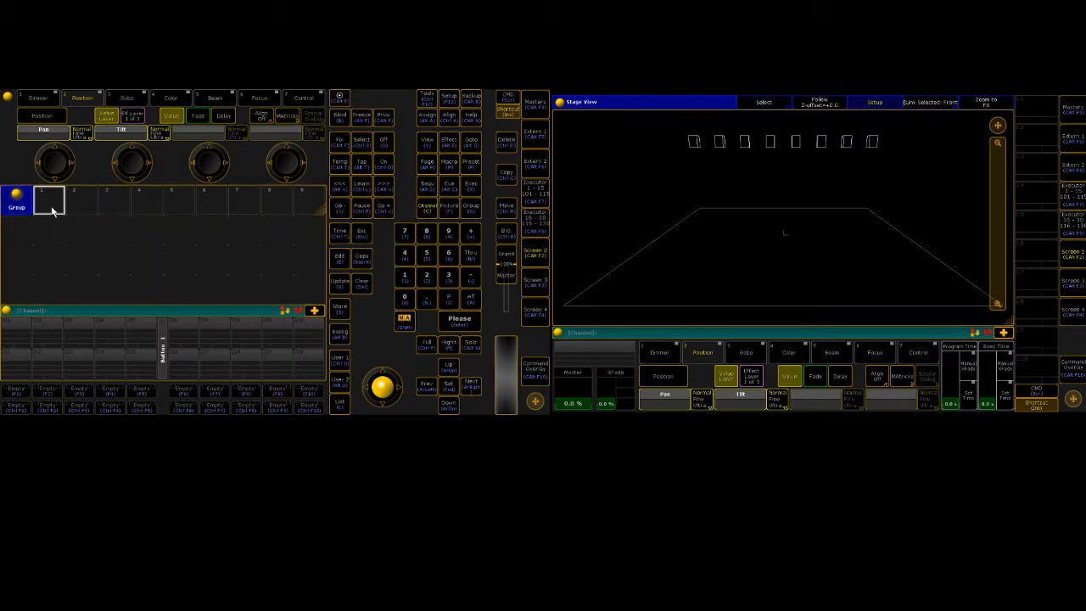
Select channels 101 thru 108 and store them as group 1 in the Groups pool
click(405, 278)
click(406, 280)
click(470, 256)
click(404, 279)
click(404, 298)
click(426, 232)
click(446, 314)
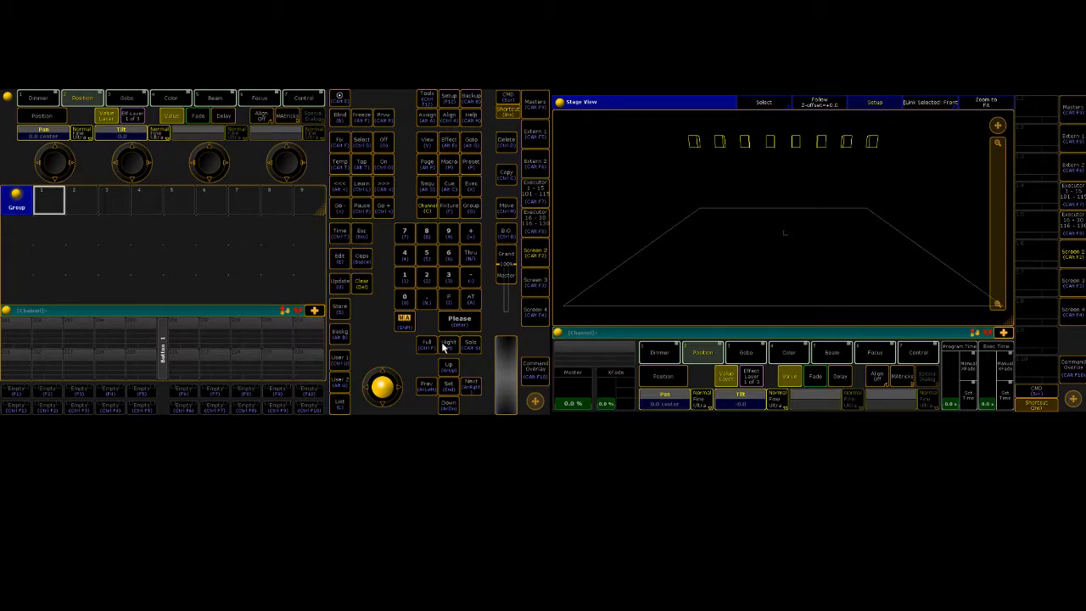
click(341, 309)
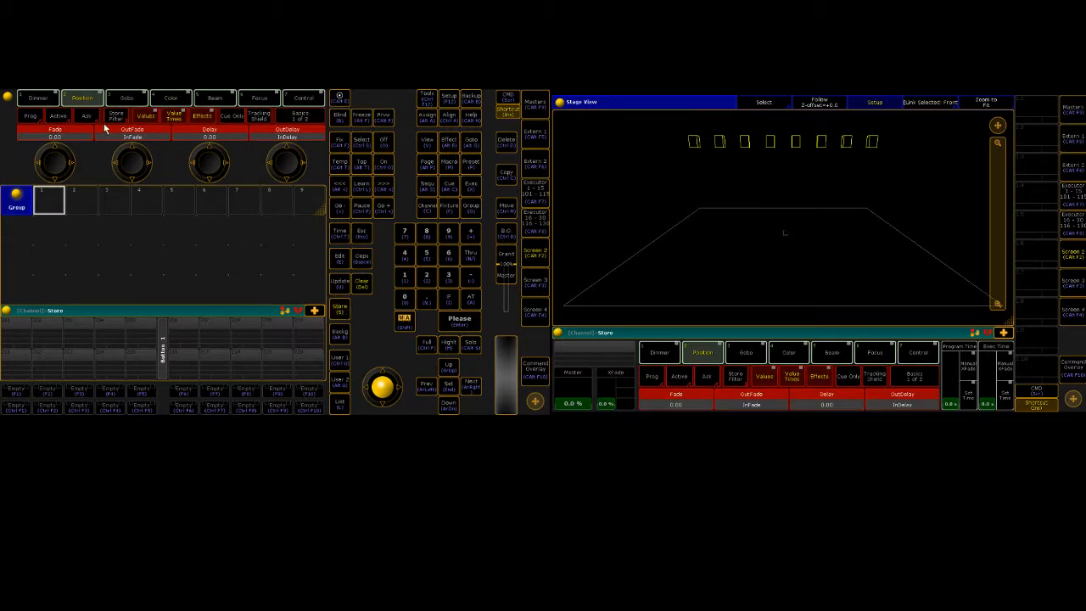
click(48, 200)
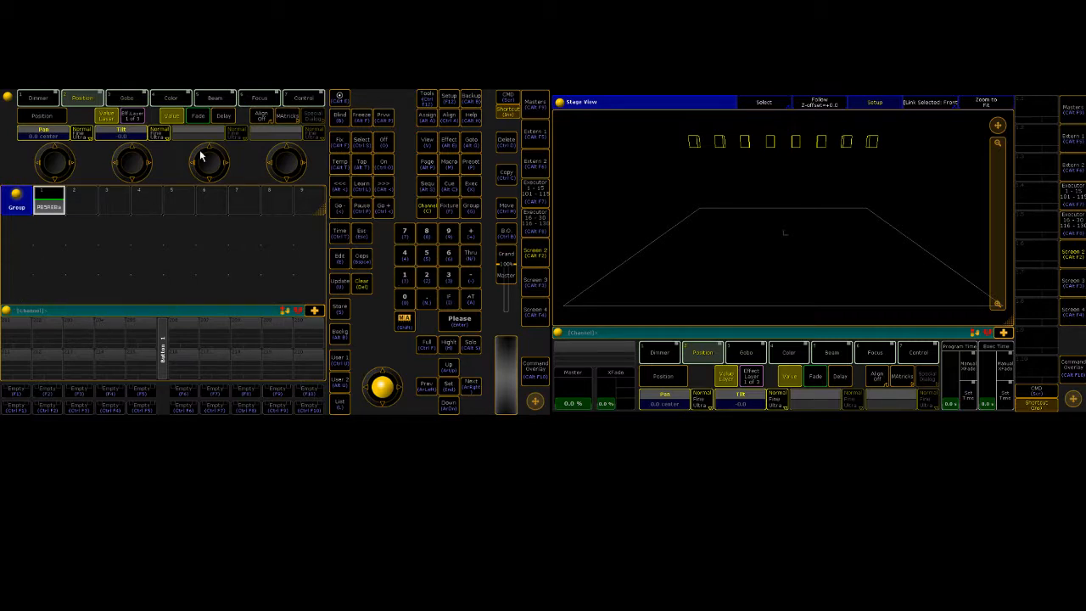
click(91, 100)
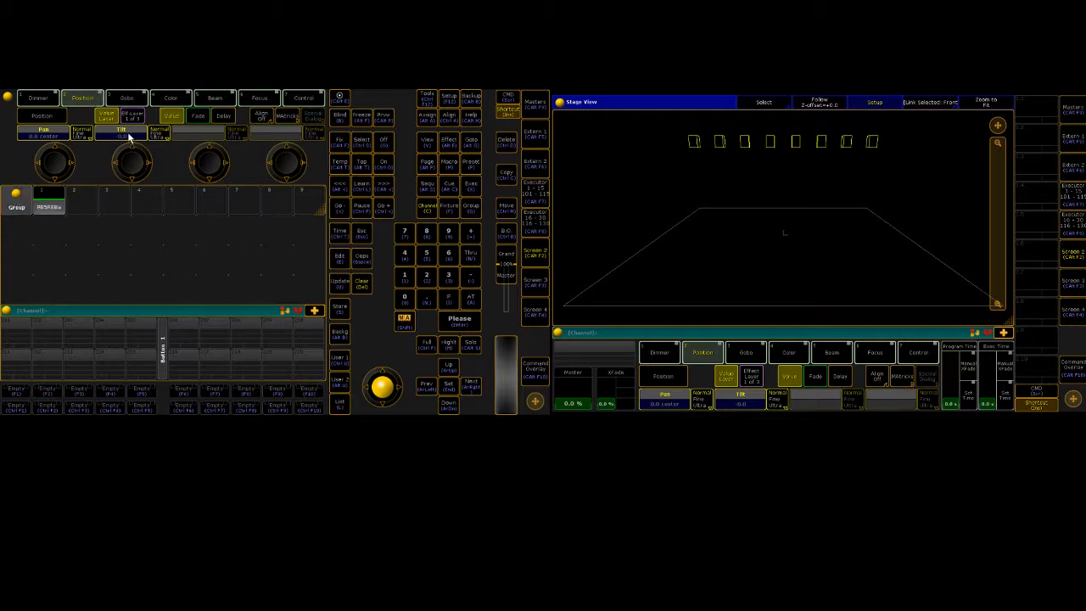
Add an Effects pool window below the Groups pool and reduce it to two rows
click(18, 235)
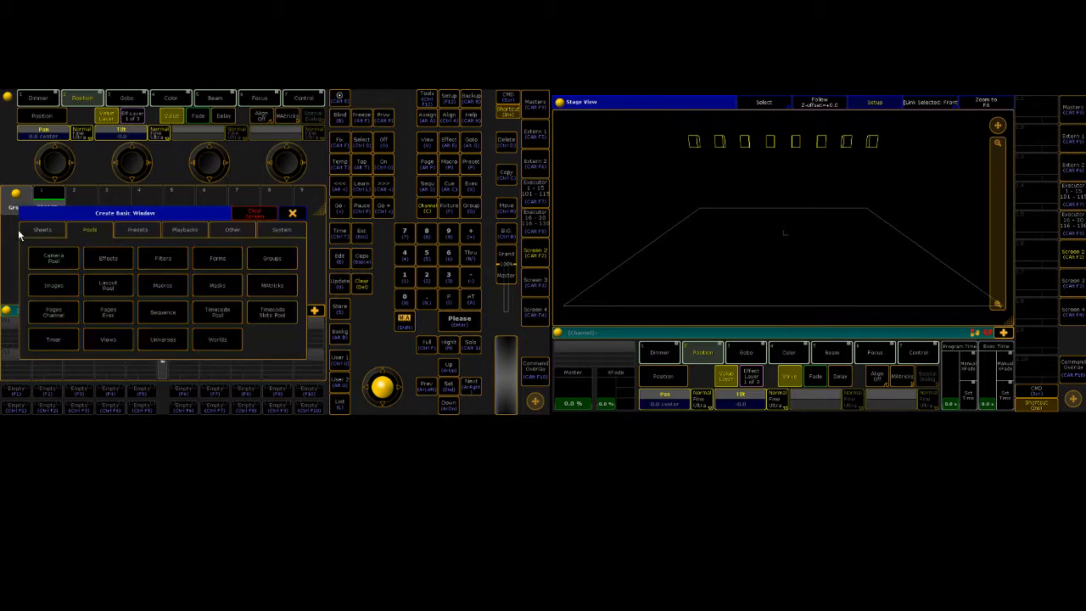
click(108, 260)
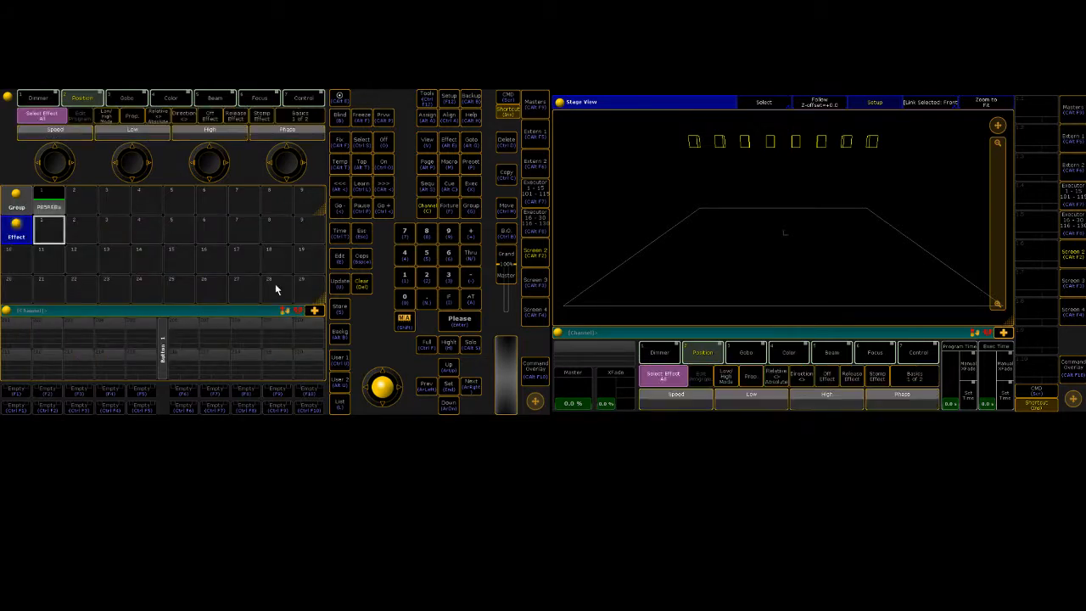
drag(318, 265, 317, 263)
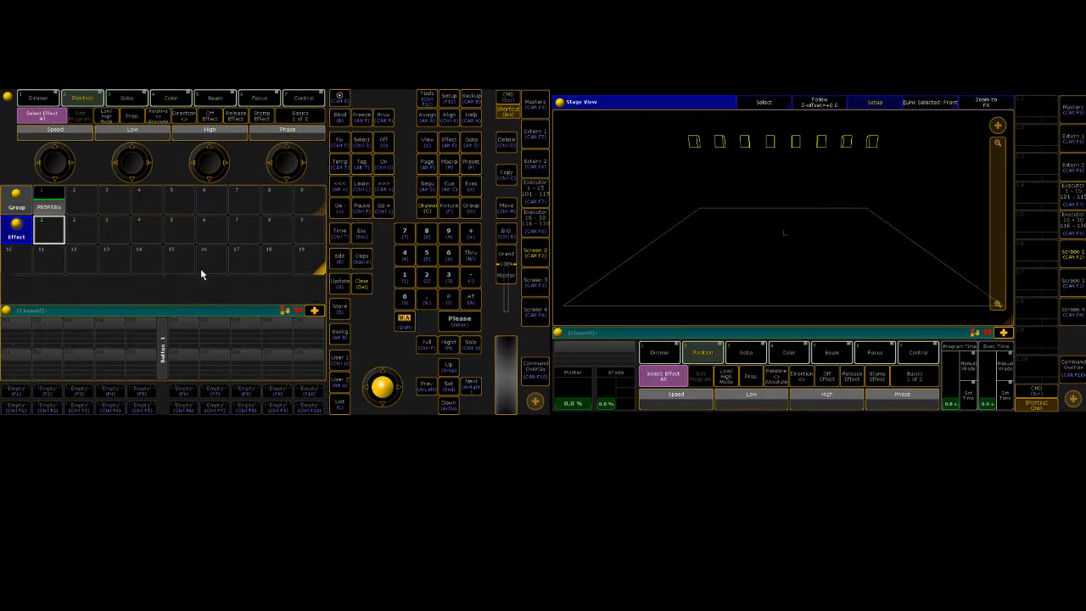
Add a Color preset pool window in the free row below the Effects pool
click(21, 283)
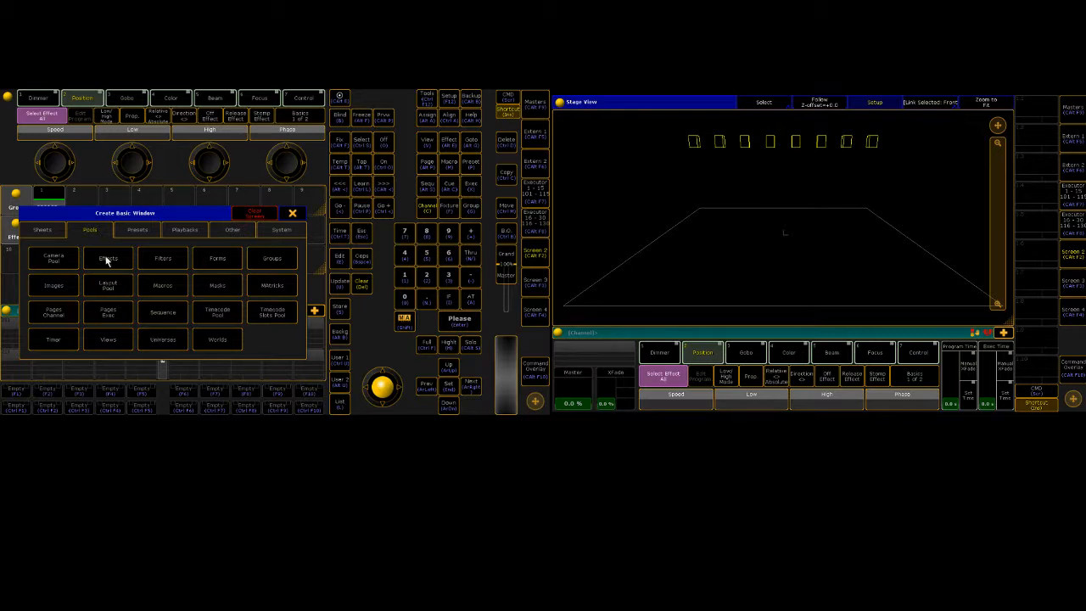
click(145, 231)
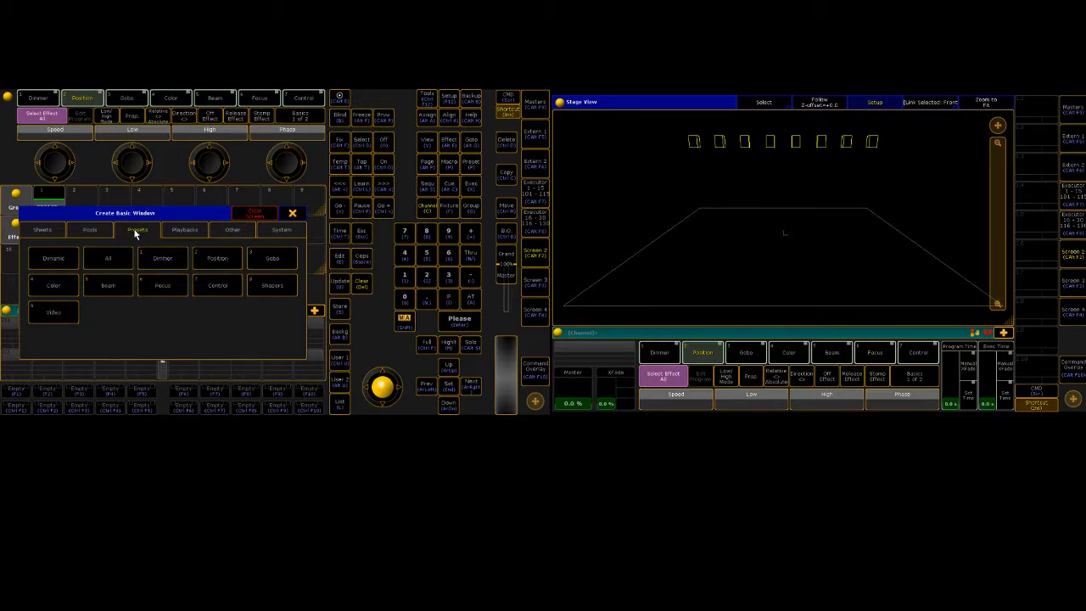
click(62, 286)
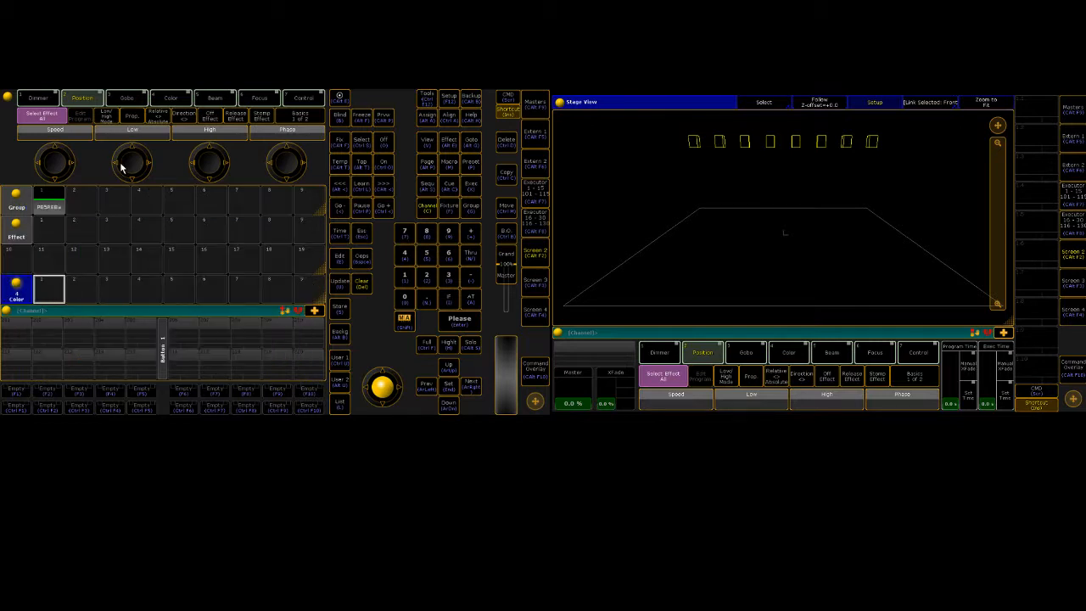
Set the selected fixtures' color wheel C1 to red and store it as Color preset 1
click(177, 101)
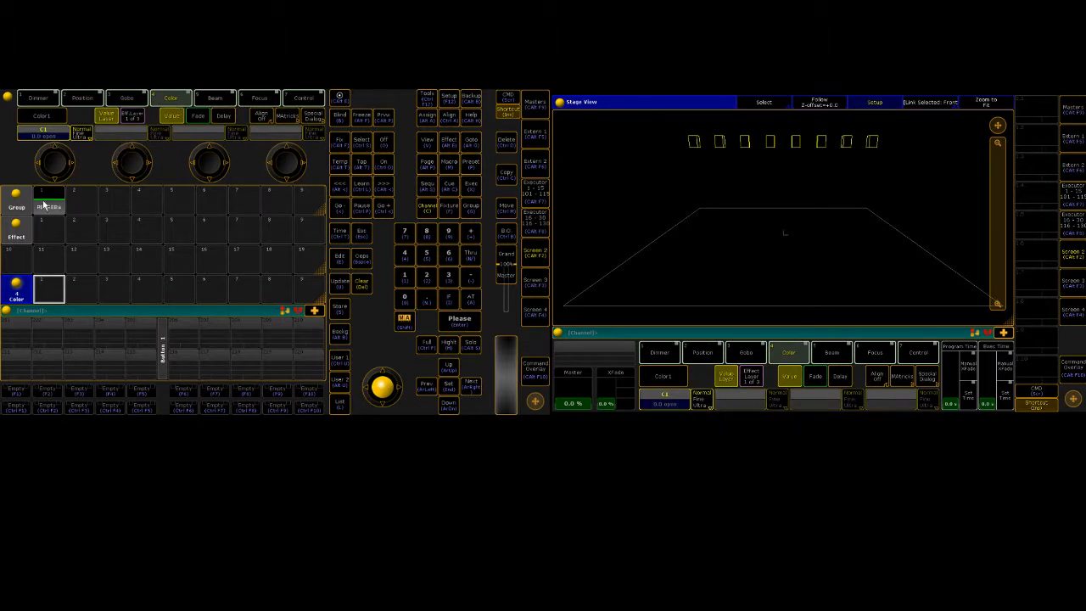
click(49, 138)
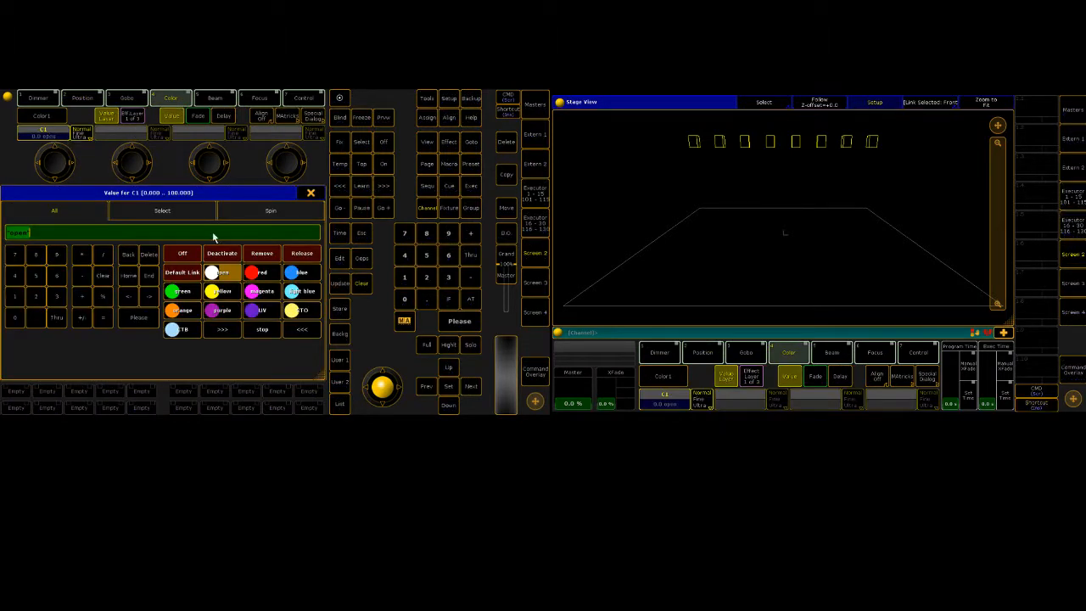
click(262, 273)
key(s)
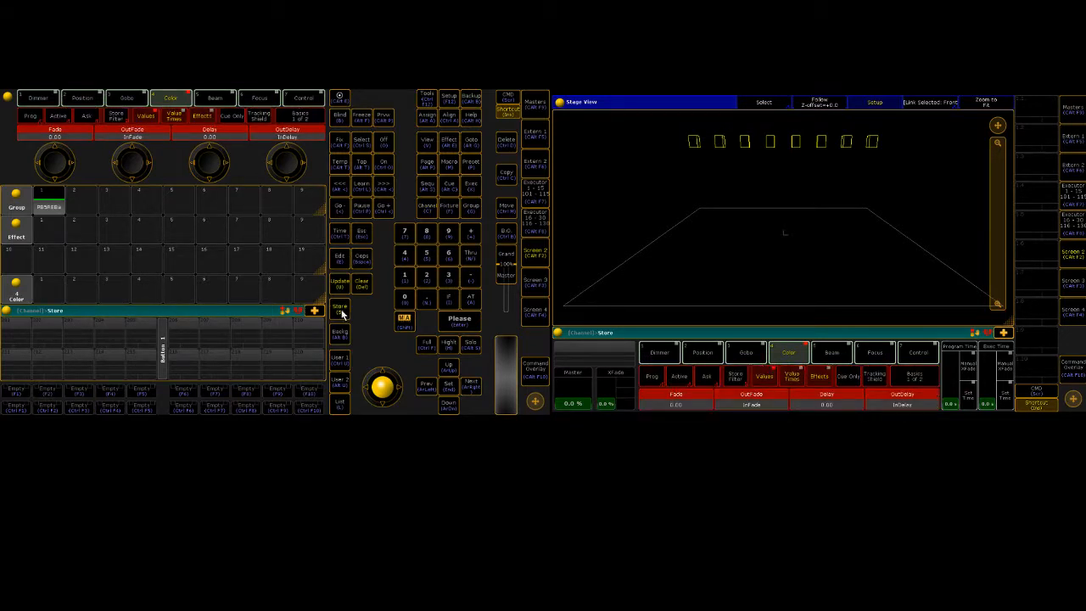
click(58, 287)
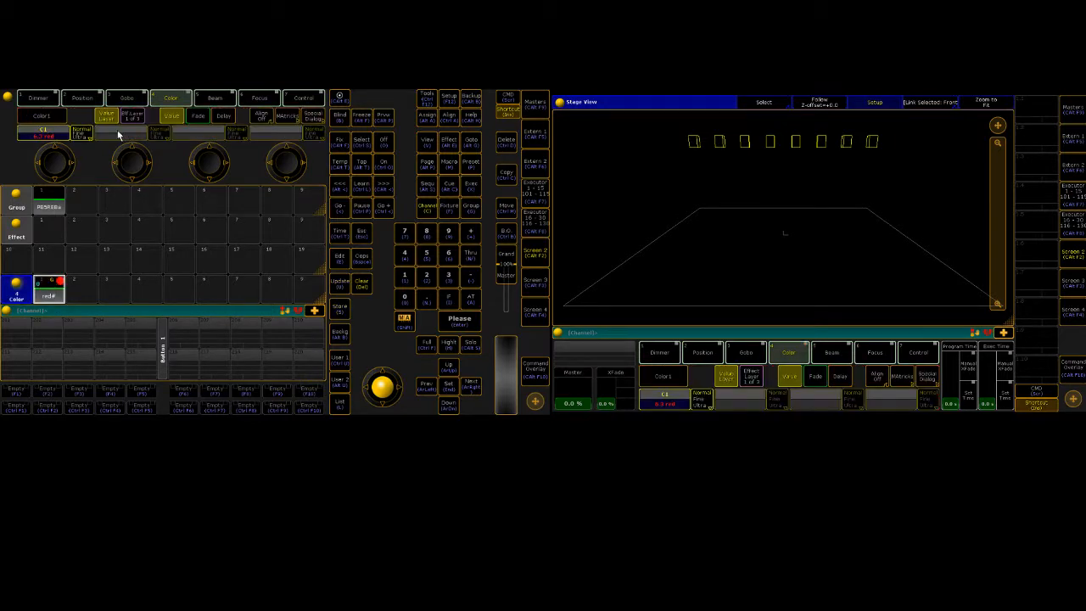
Set the fixtures' color wheel C1 to green and store it as Color preset 2
click(64, 141)
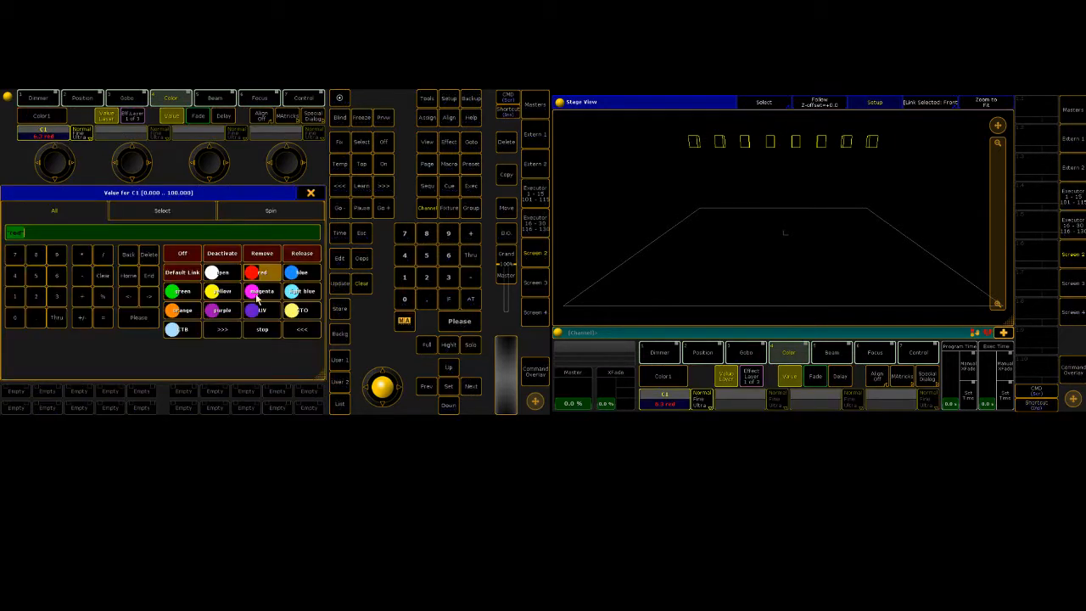
click(177, 297)
key(s)
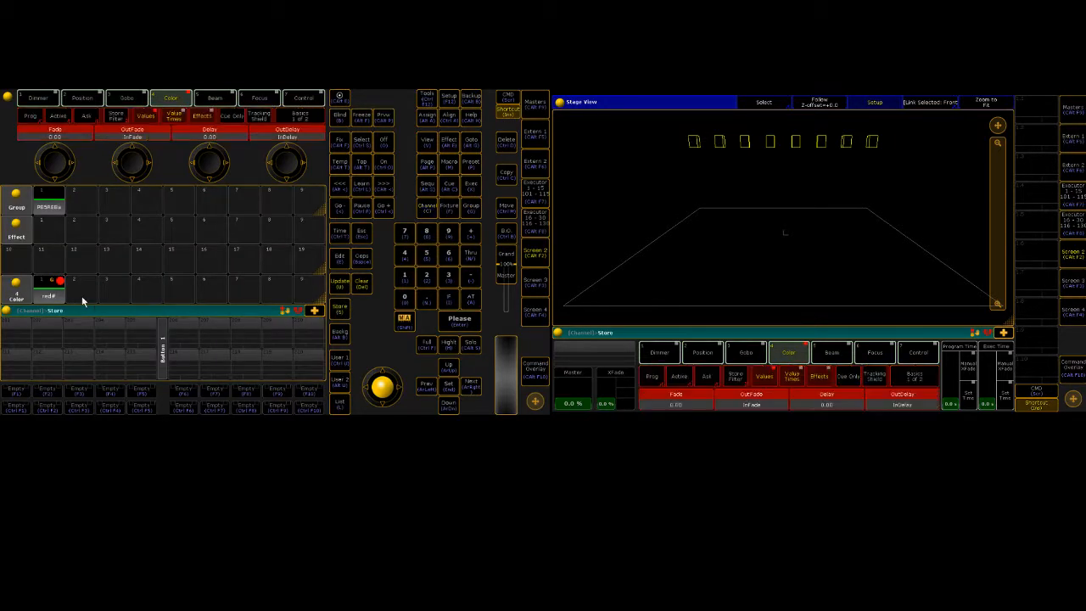
click(84, 291)
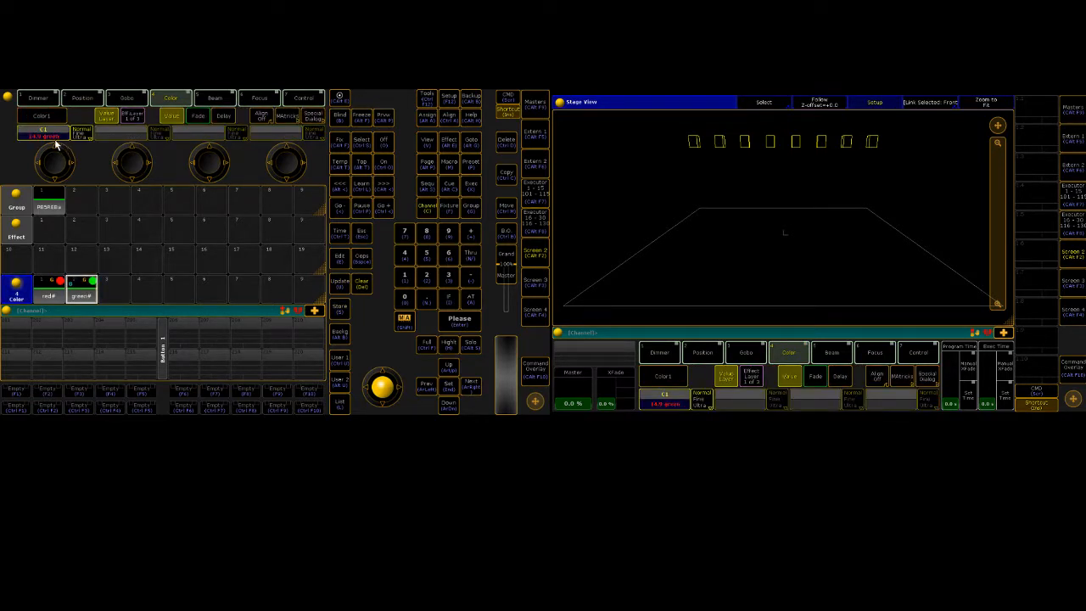
Set the fixtures' color wheel C1 to blue and store it as Color preset 3
click(58, 135)
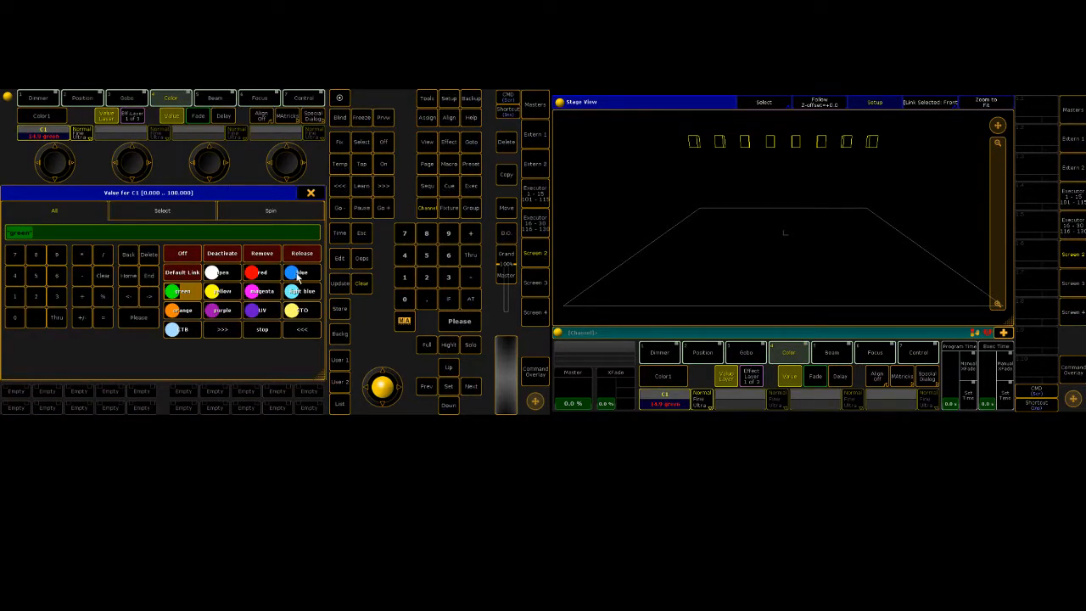
click(278, 276)
key(s)
click(114, 289)
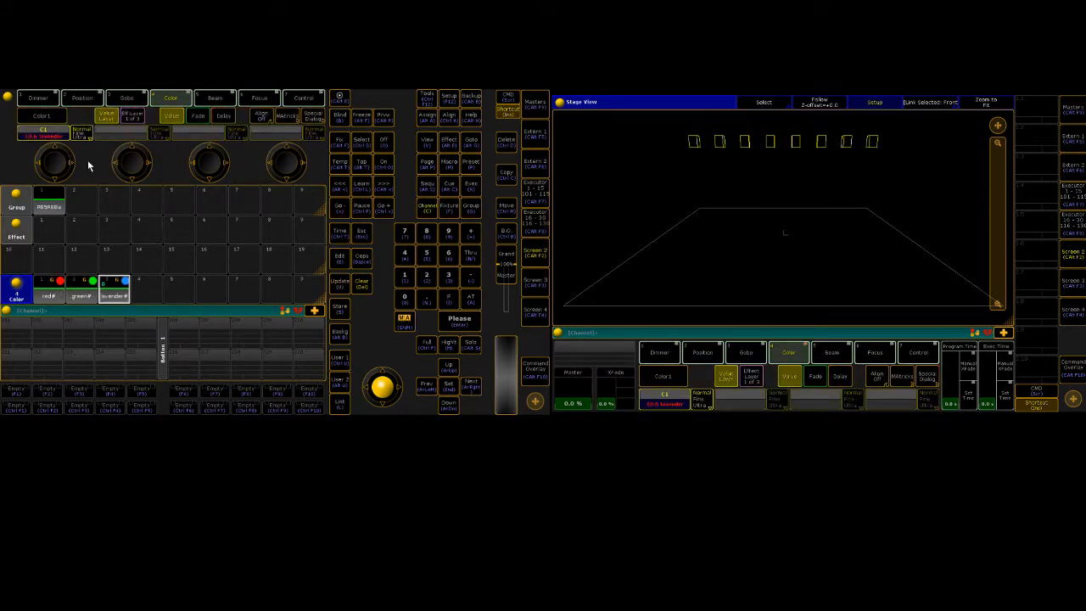
Leave the C1 color selection without choosing another color and clear the programmer
click(55, 136)
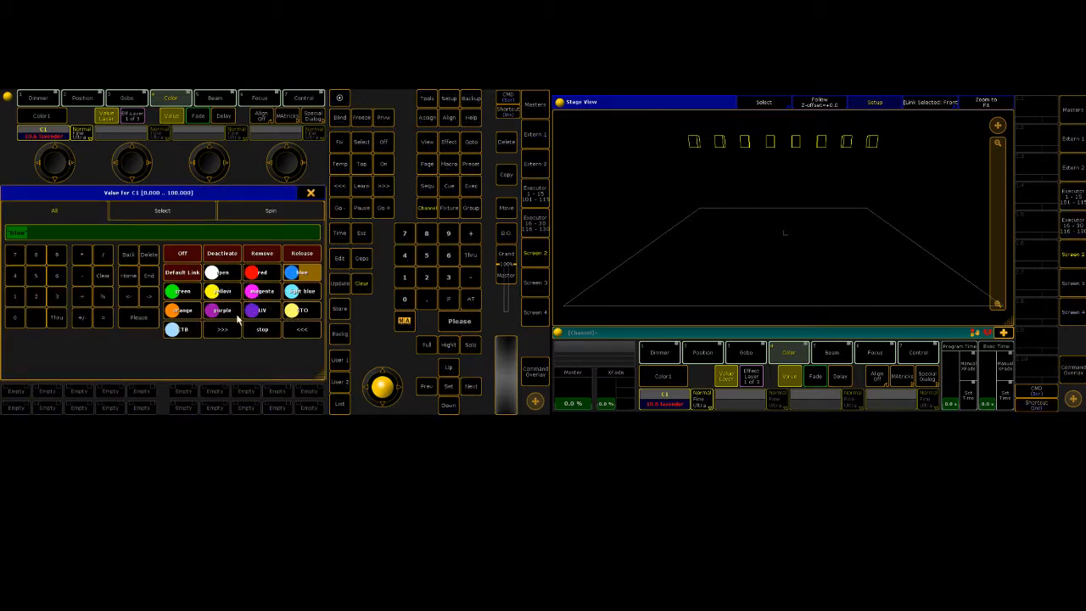
click(310, 196)
key(Delete)
key(Delete)
key(Delete)
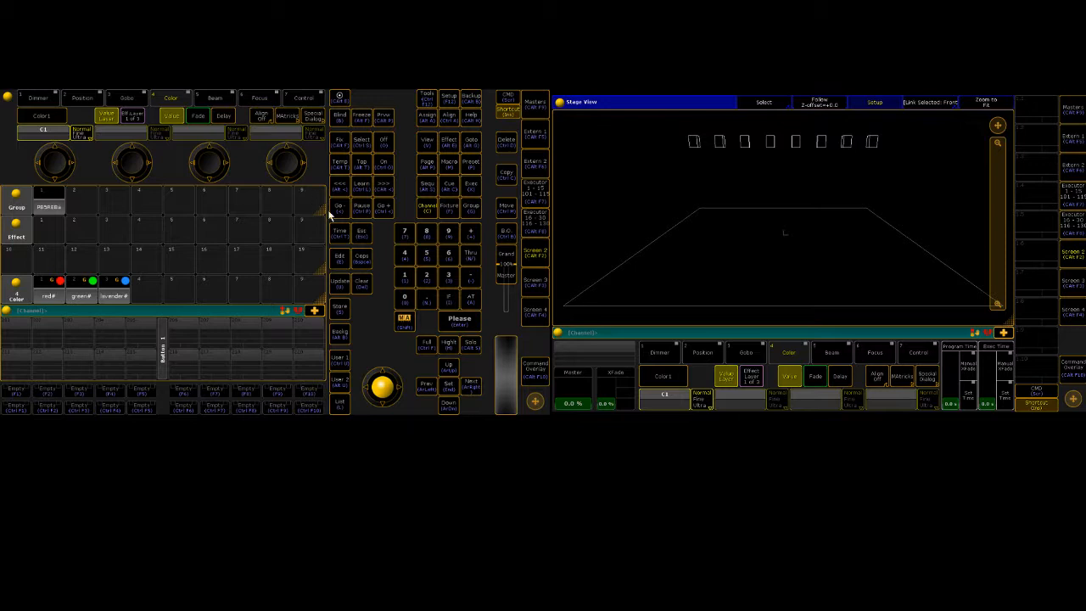
click(363, 288)
Select fixture group 1 and load the predefined P/T Circle effect into Effect 1
click(51, 207)
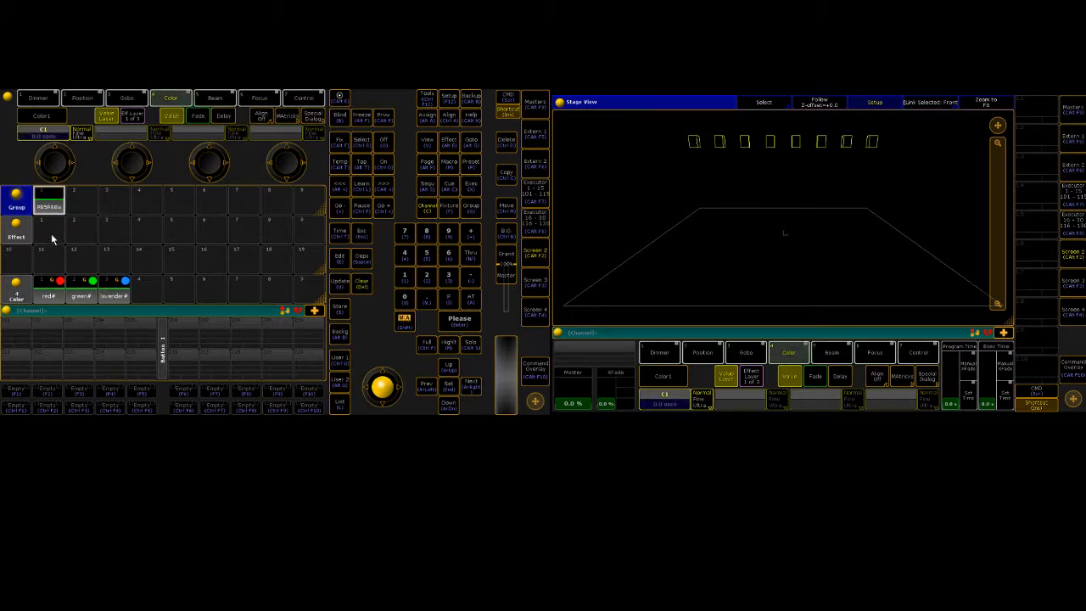
click(49, 233)
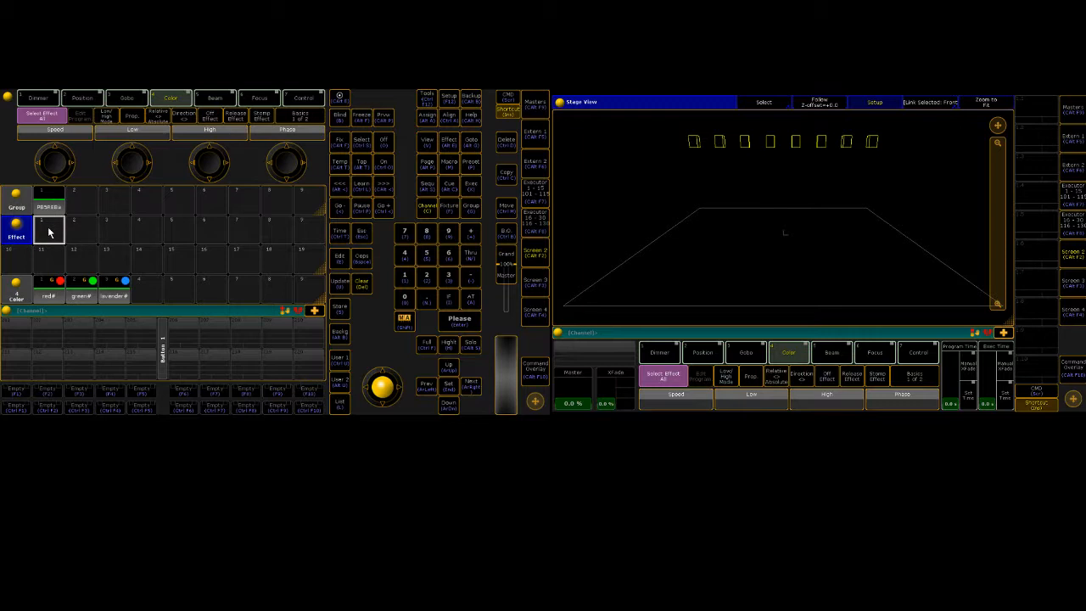
click(48, 233)
click(48, 233)
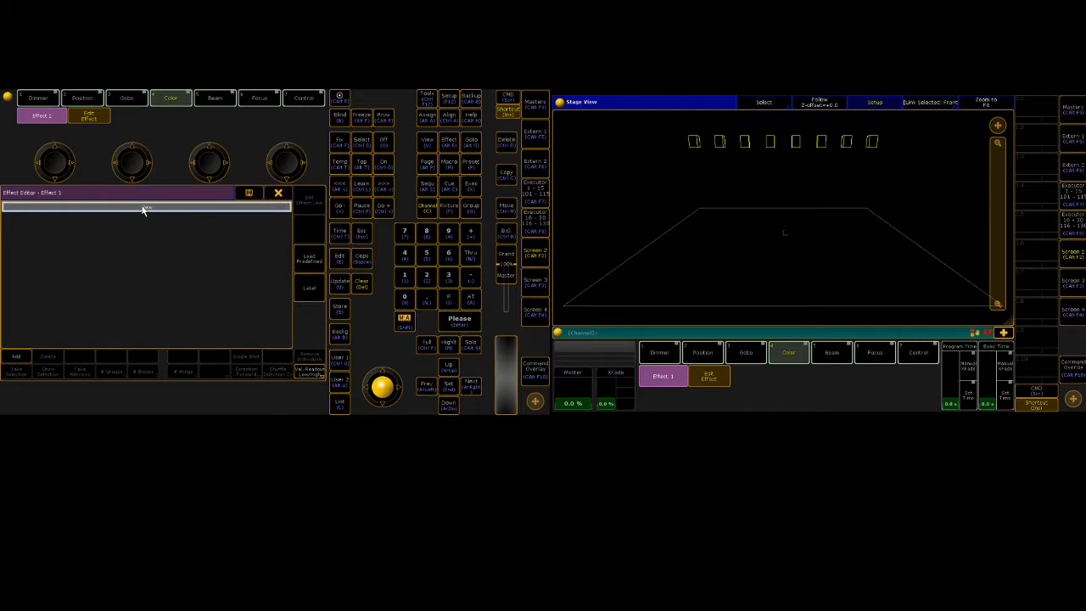
click(309, 260)
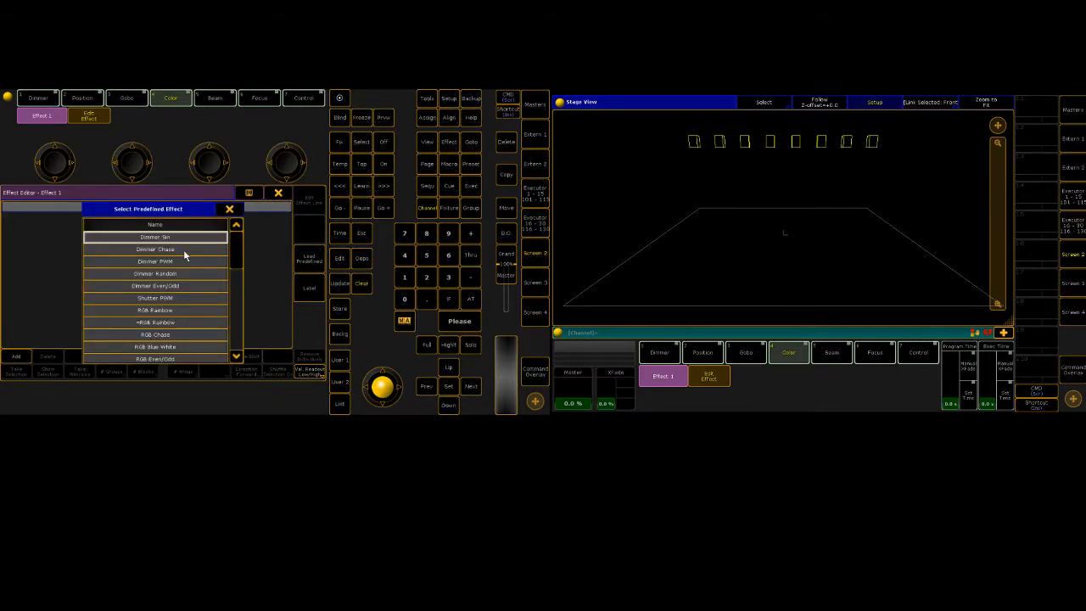
drag(235, 255, 238, 320)
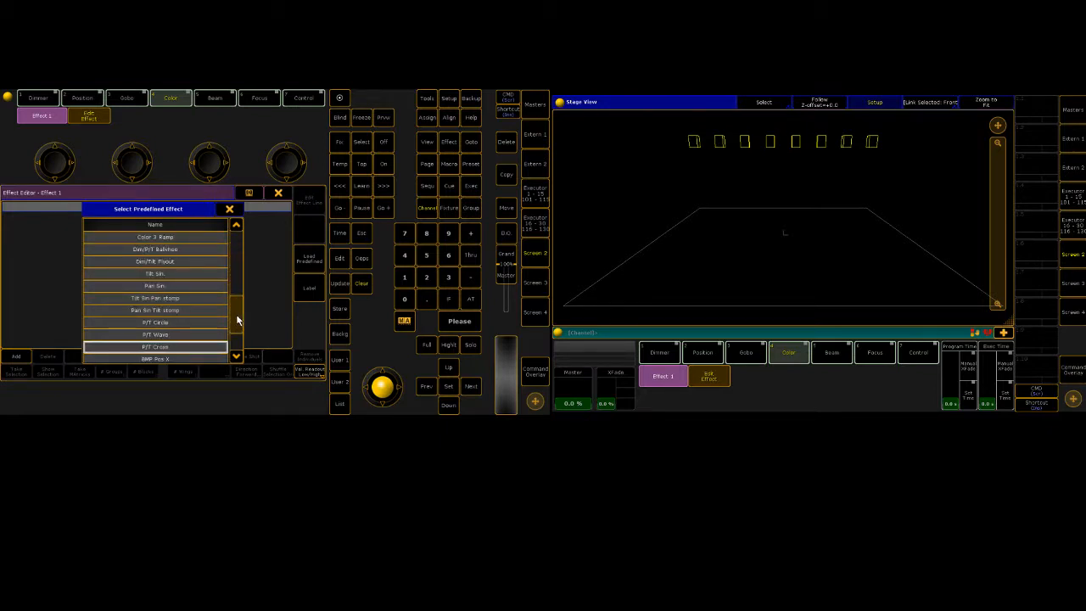
click(186, 321)
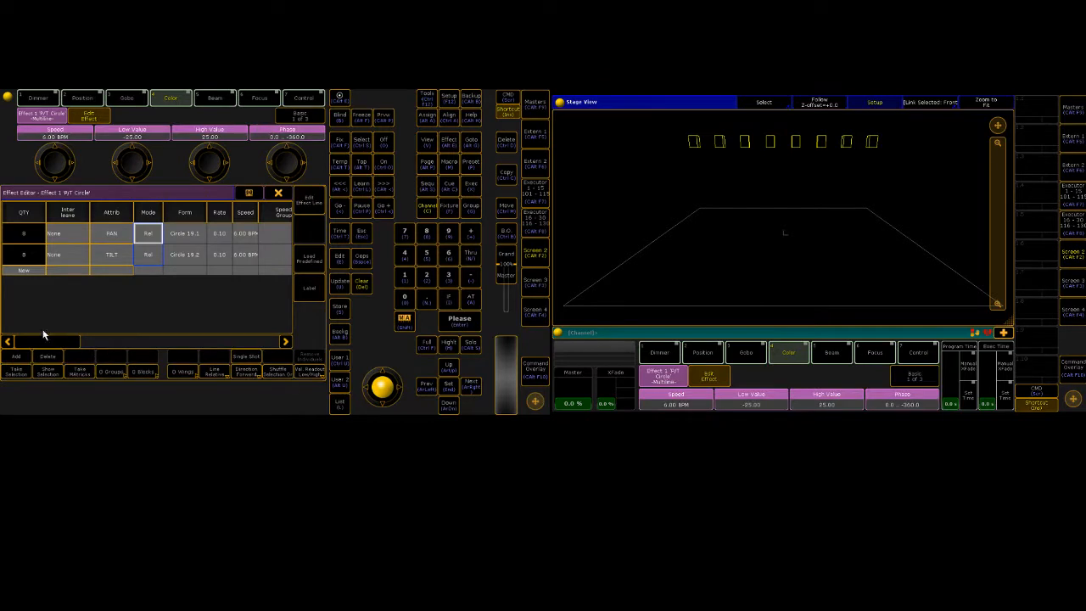
Set the wings of the P/T Circle effect to -2 for PAN and 2 for TILT
drag(63, 338, 266, 334)
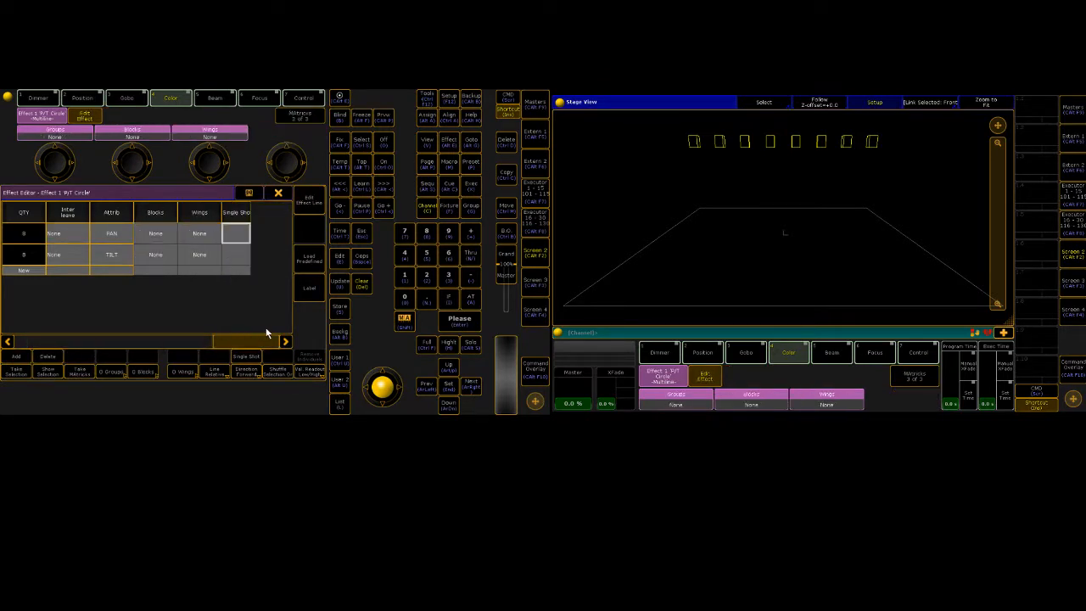
click(202, 236)
click(200, 236)
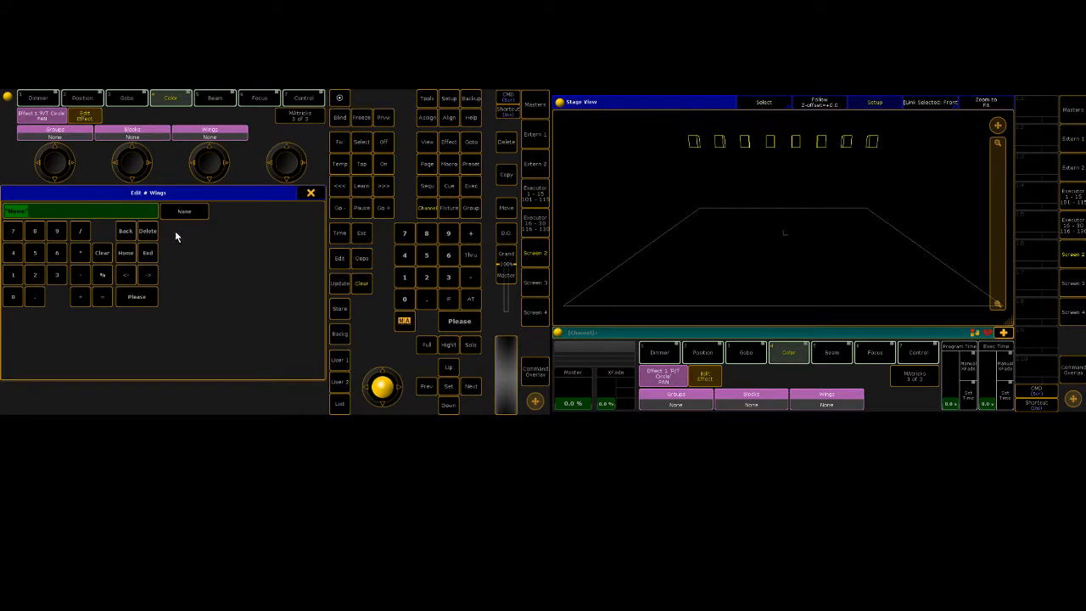
click(81, 277)
click(35, 277)
click(134, 299)
click(205, 262)
click(205, 262)
click(35, 277)
click(135, 299)
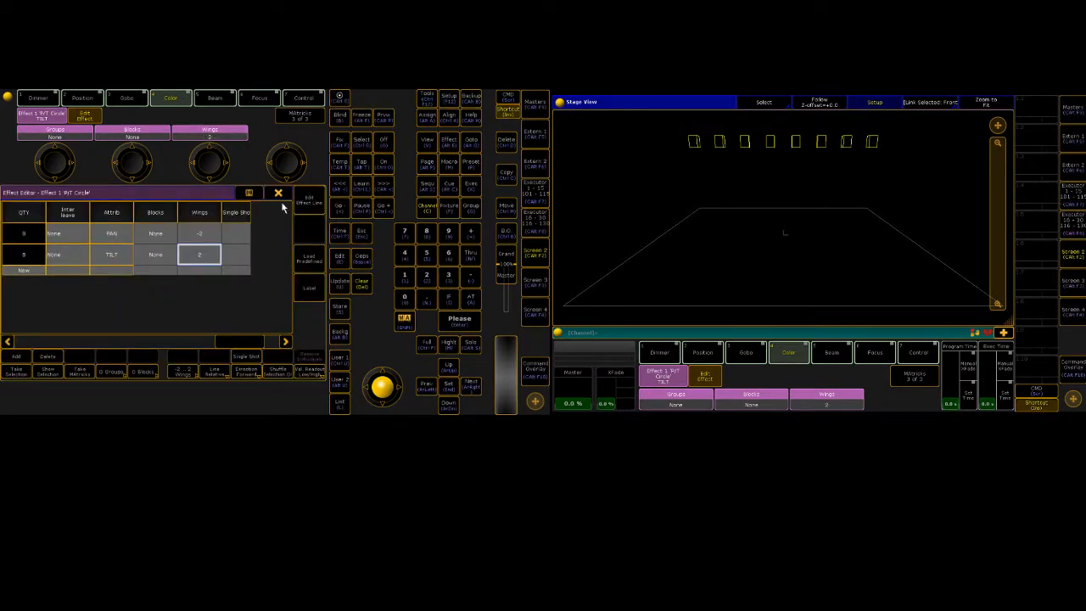
Set the effect's TILT line to a high value of 100 and a low value of 0
drag(232, 341, 183, 329)
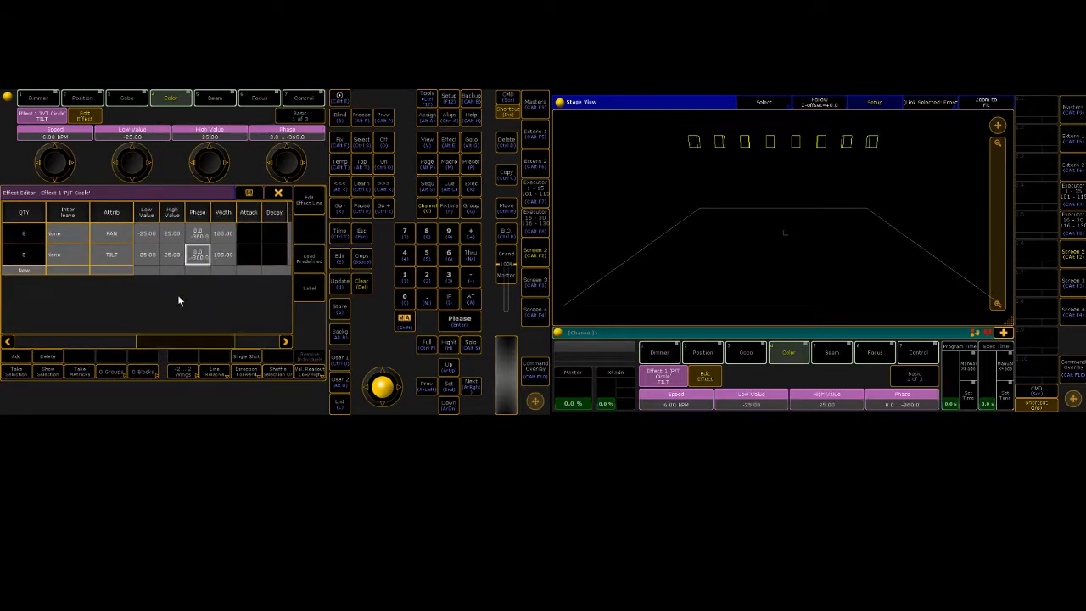
right_click(166, 253)
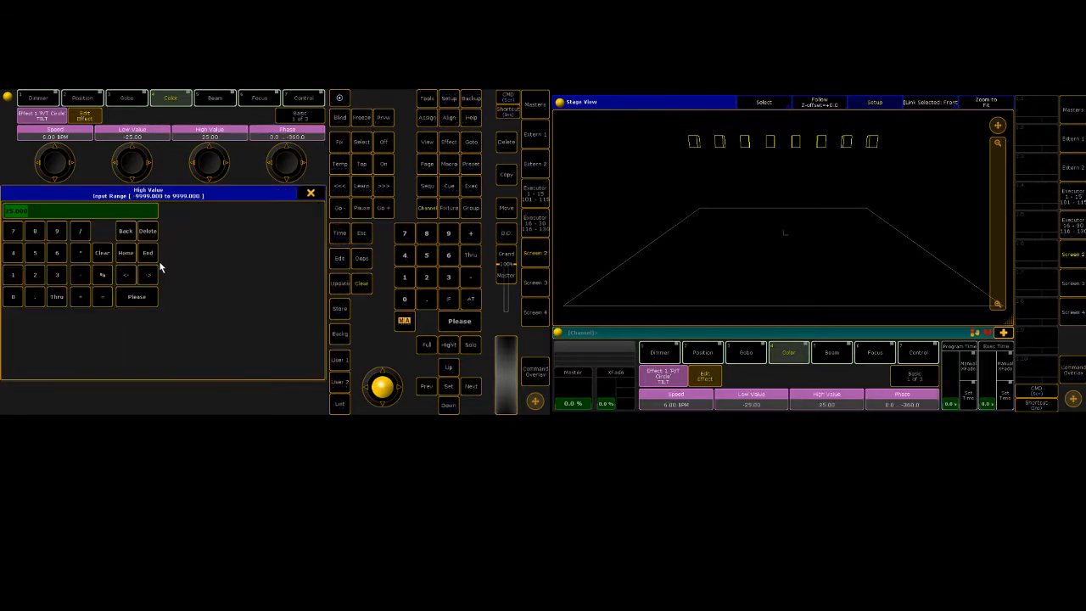
click(12, 275)
click(13, 296)
click(12, 296)
click(132, 299)
click(15, 297)
click(129, 297)
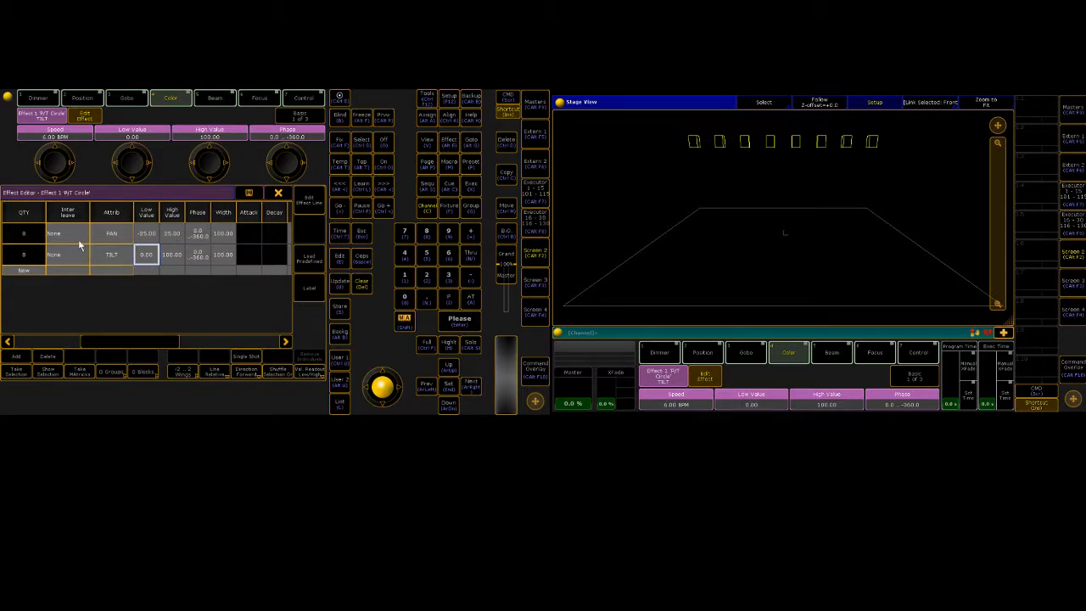
Set the effect's PAN line to a high value of 50 and a low value of -50, then close the Effect Editor
click(173, 233)
click(173, 233)
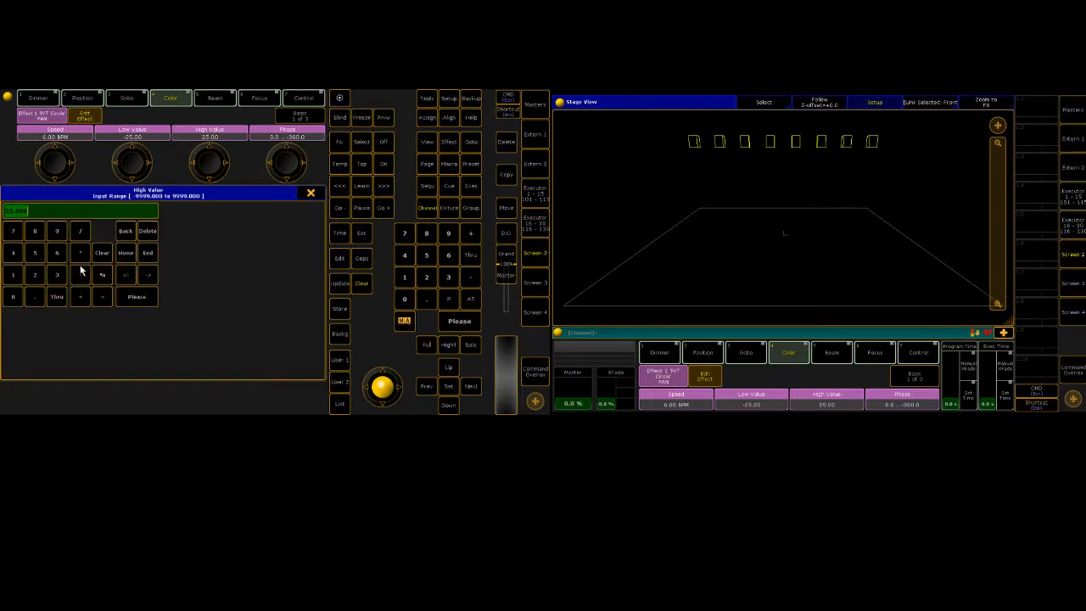
click(35, 253)
click(13, 296)
click(136, 299)
click(149, 232)
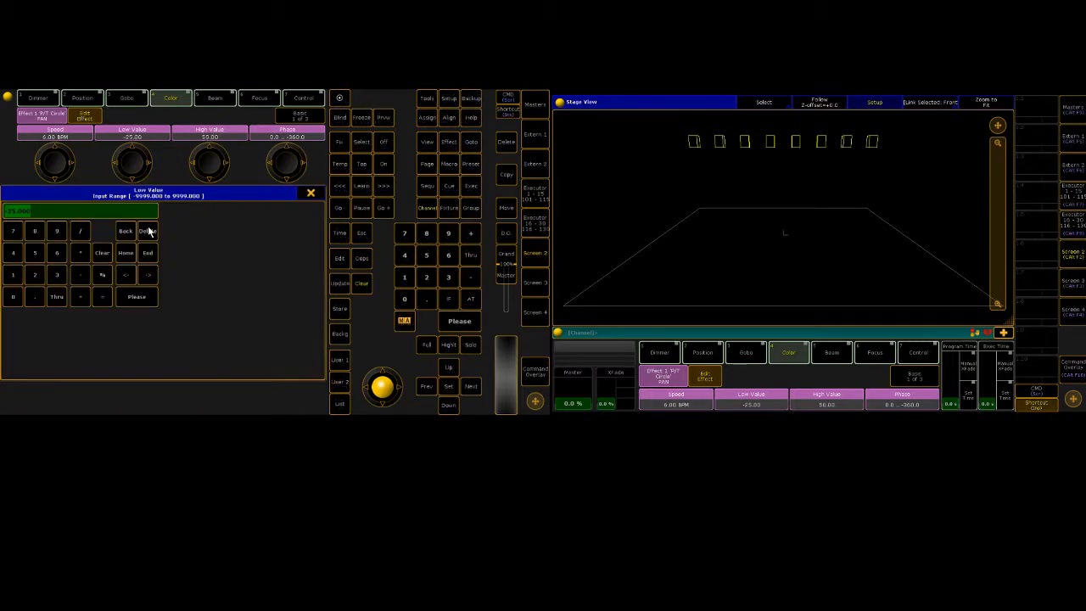
click(80, 274)
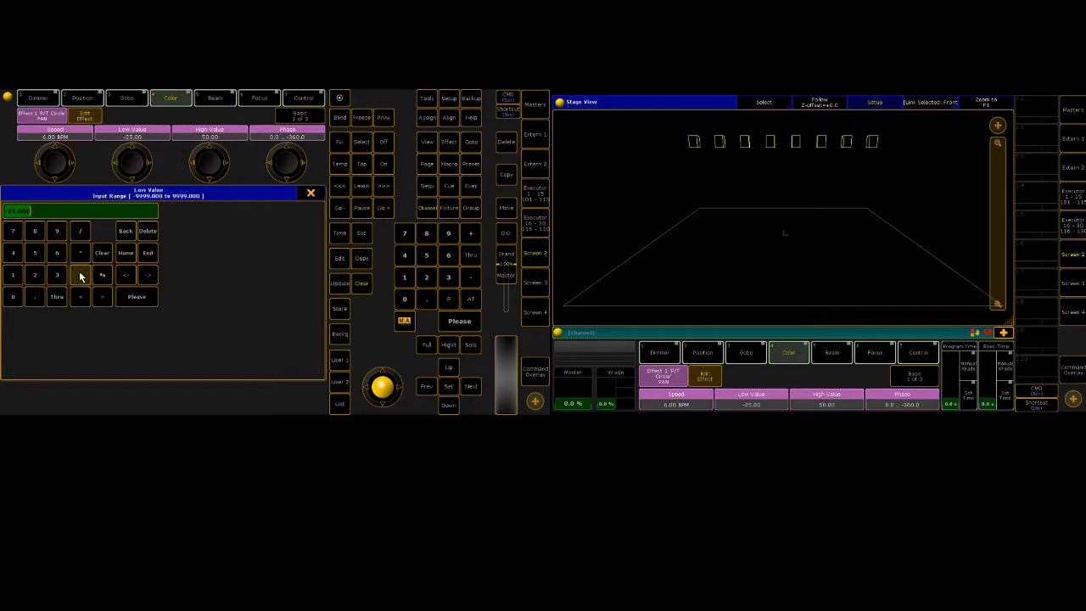
click(37, 257)
click(13, 296)
click(136, 298)
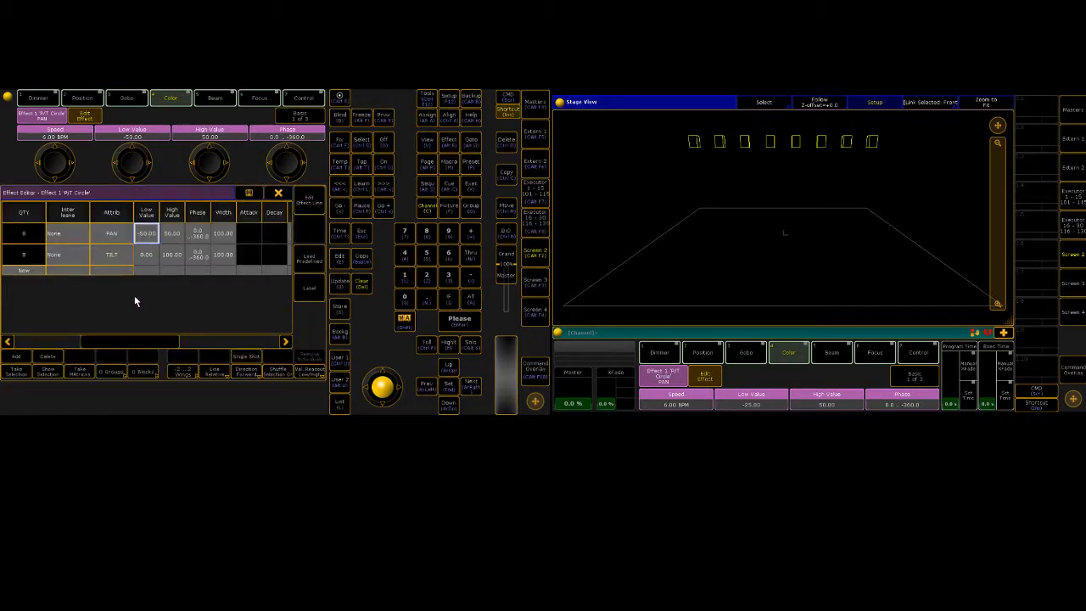
click(278, 193)
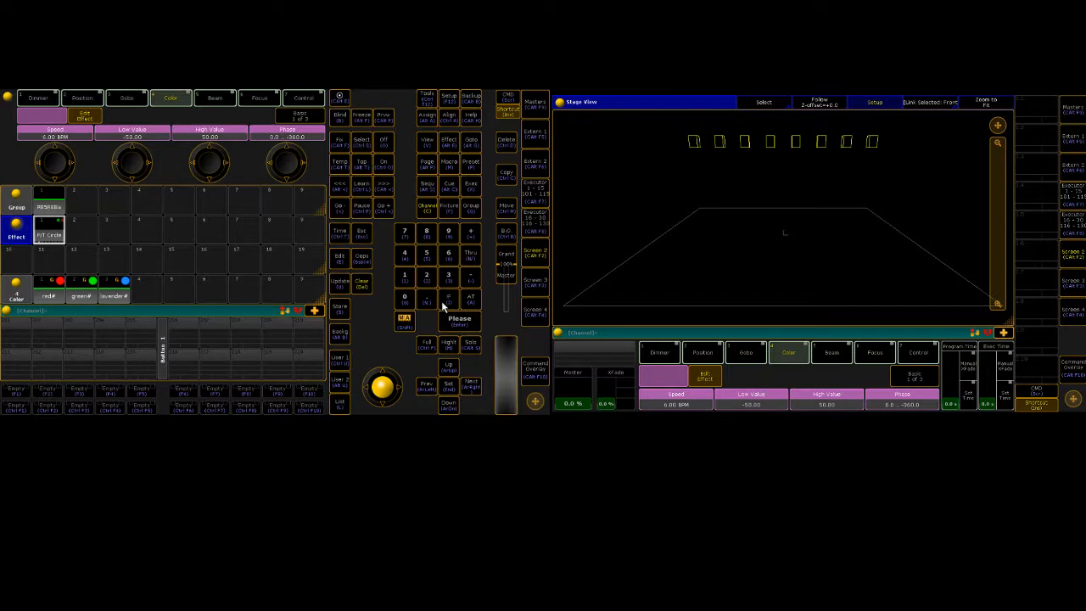
Bring the selected fixtures to full intensity and run the P/T Circle effect to preview its movement in the Stage View
click(428, 344)
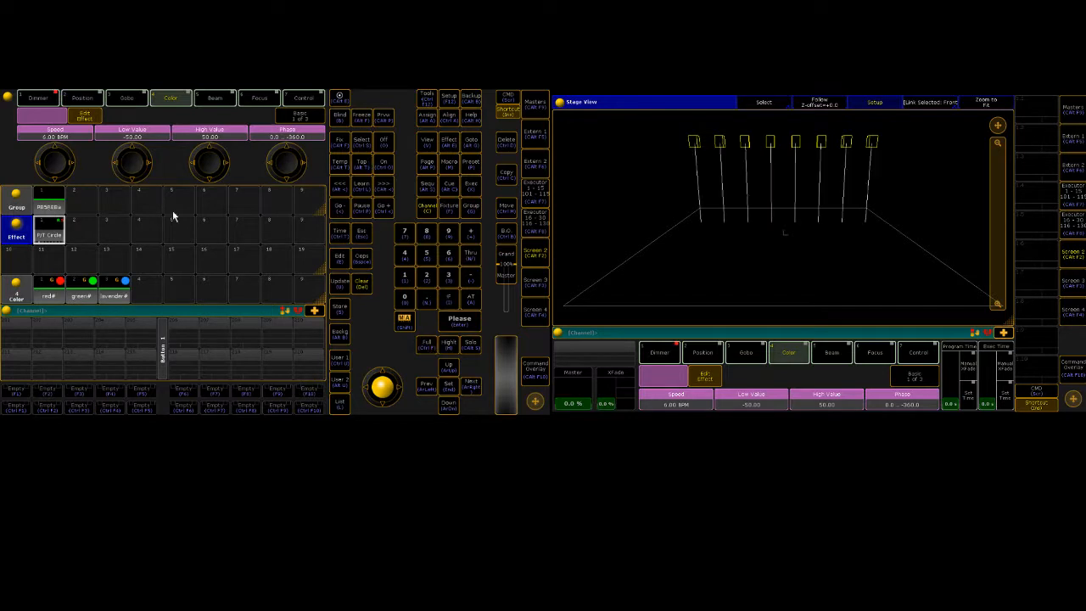
click(54, 229)
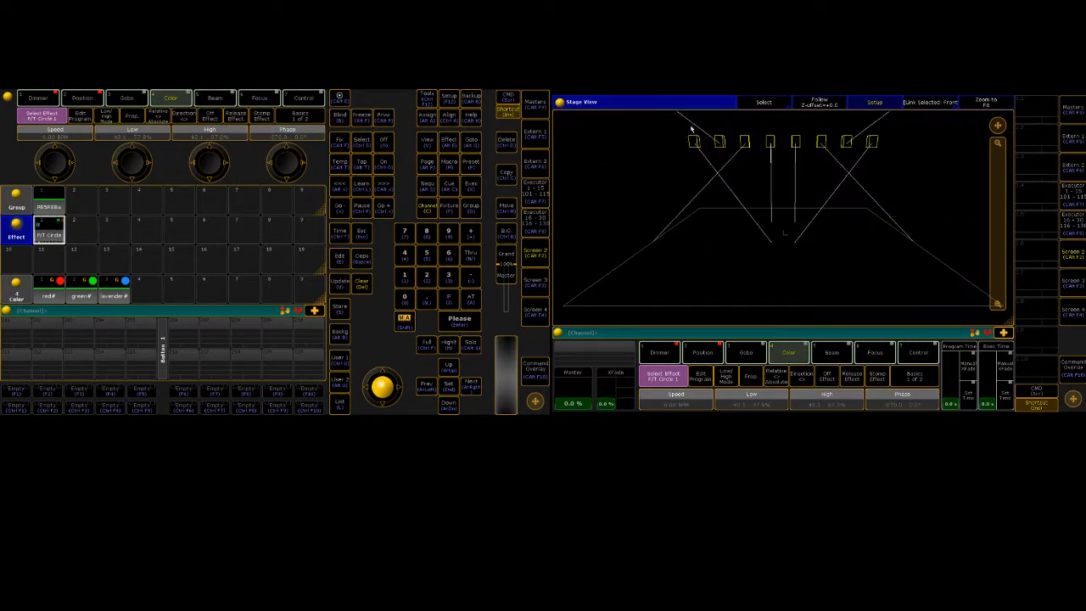
scroll(777, 170, down, 4)
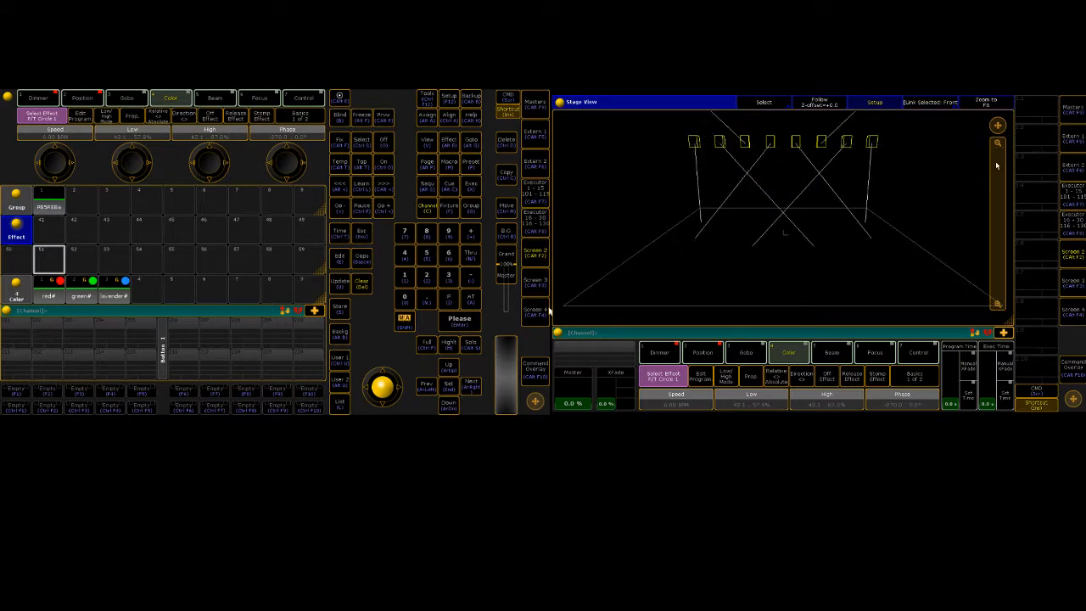
scroll(118, 238, down, 1)
scroll(84, 241, up, 5)
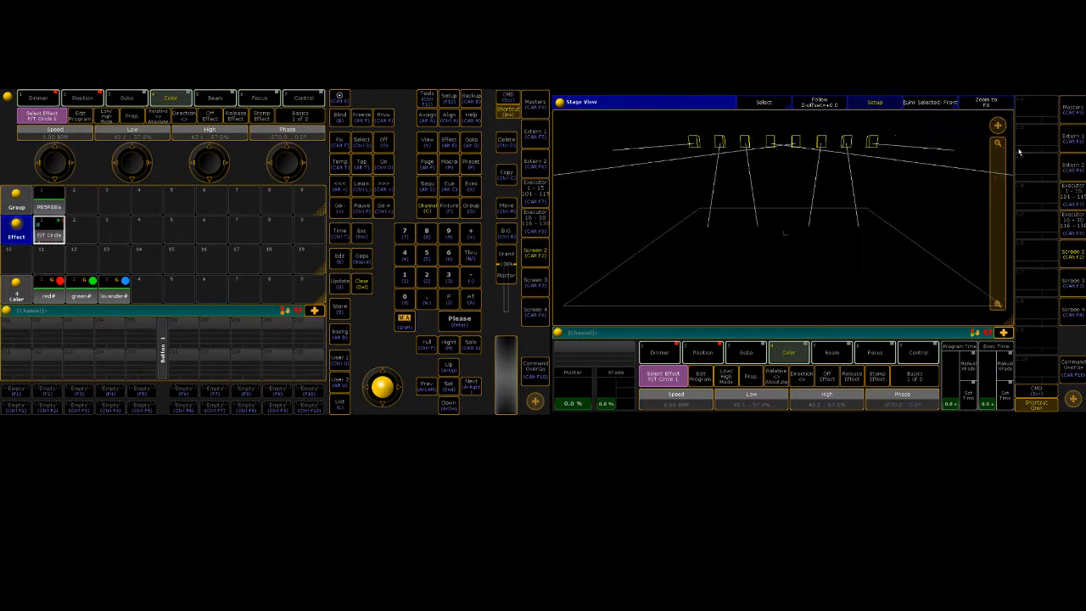
drag(999, 164, 994, 110)
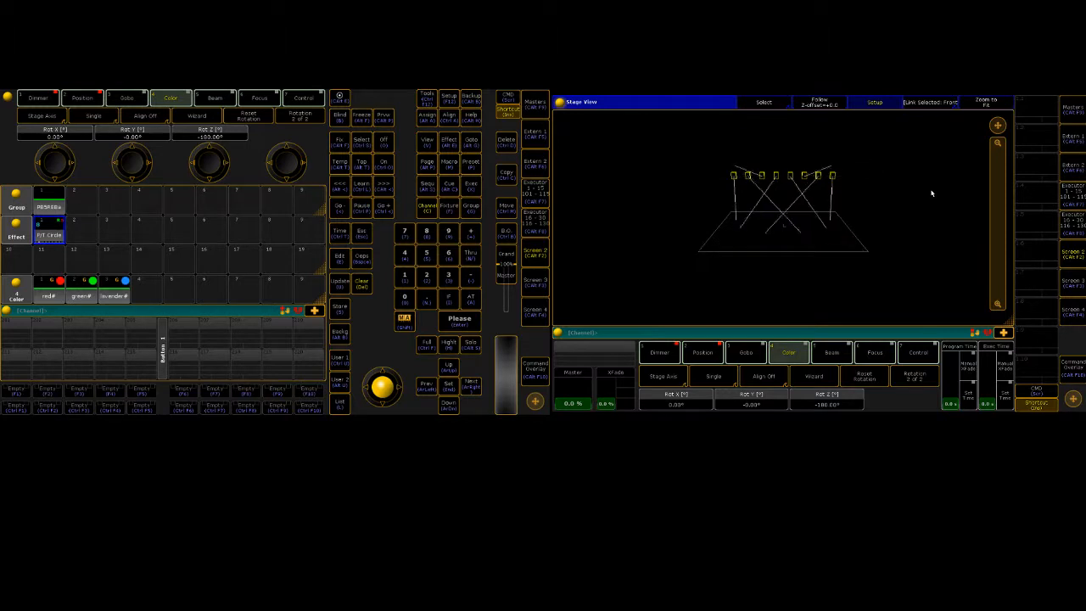
Raise the TILT high value of the P/T Circle effect to 120 and close the Effect Editor
right_click(56, 233)
drag(92, 341, 133, 321)
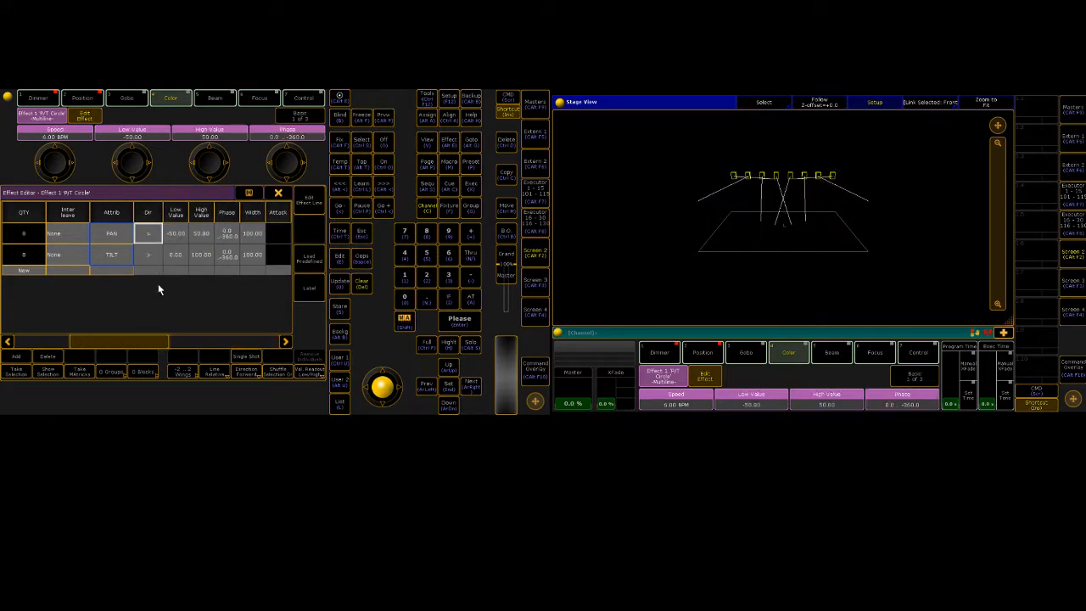
click(194, 255)
click(185, 255)
click(15, 277)
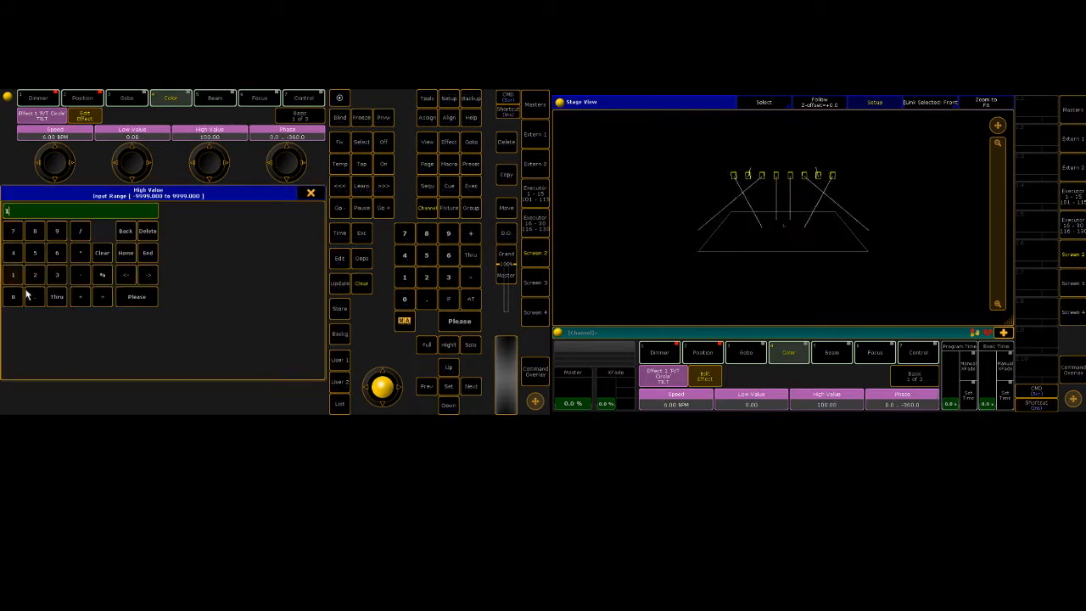
click(35, 275)
click(13, 297)
click(136, 297)
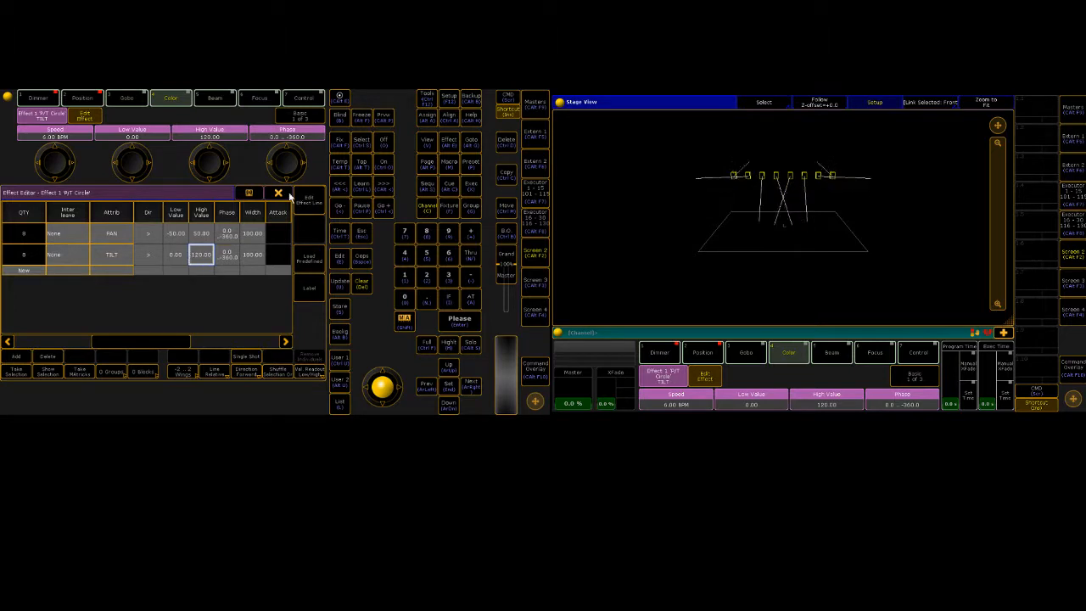
click(280, 194)
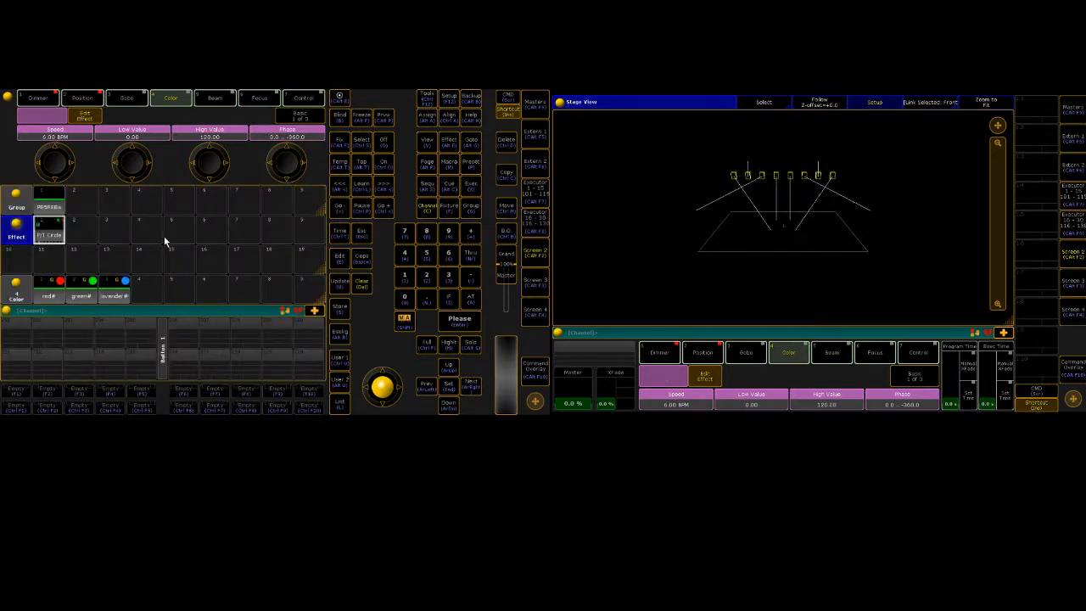
Clear the programmer completely, releasing the running effect and the fixture selection
key(Delete)
key(Delete)
key(Delete)
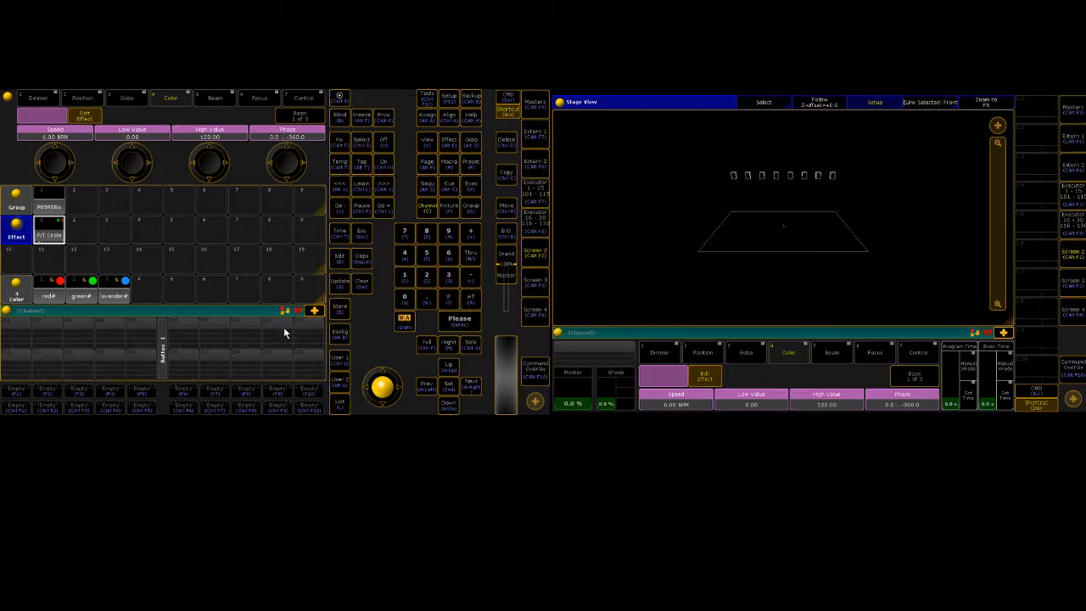
Look at the empty fader executors 1 to 15 and return to the pool view
click(536, 195)
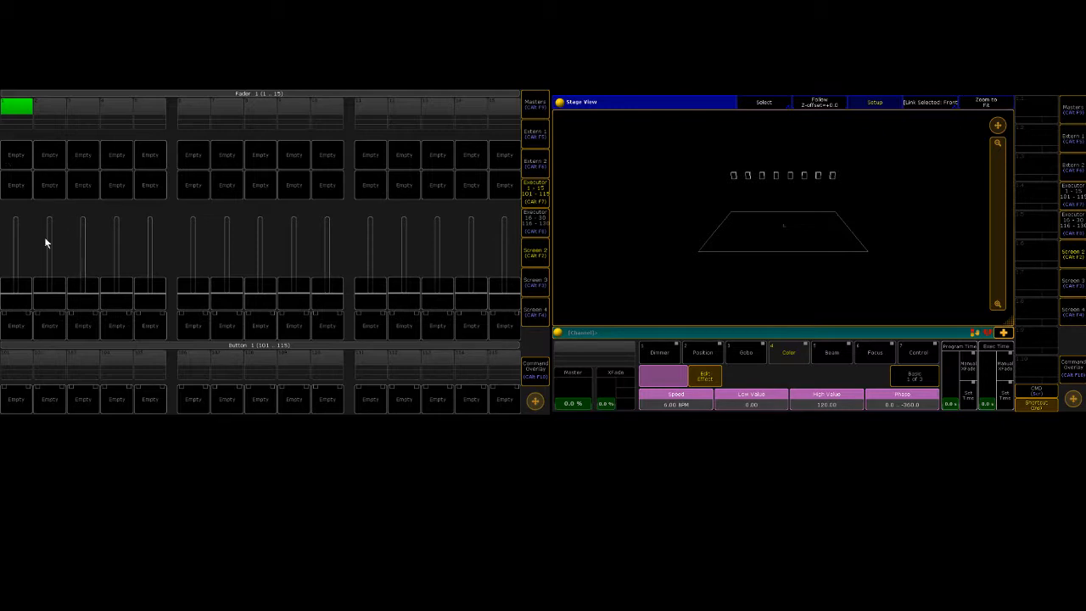
click(18, 296)
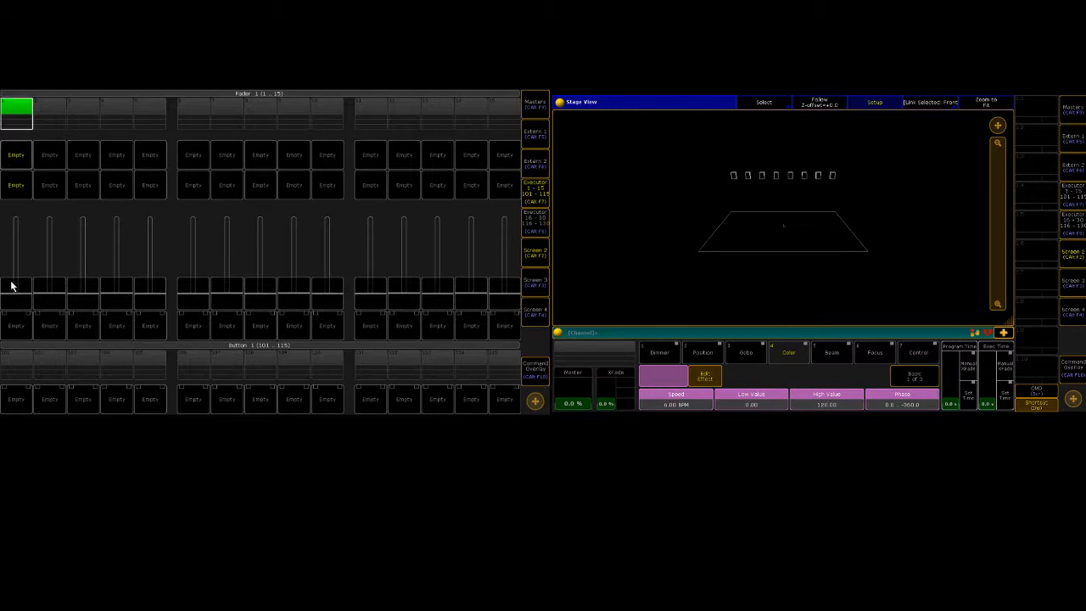
click(539, 195)
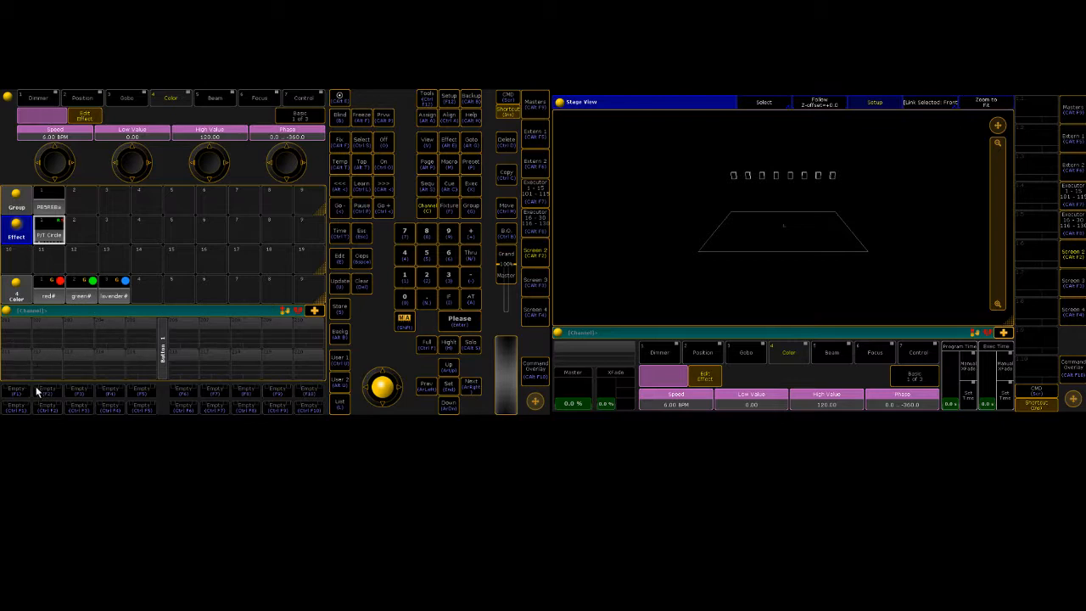
Select the fixture group, run the P/T Circle effect on it and set the dimmer to open to preview the movement
click(56, 206)
click(54, 241)
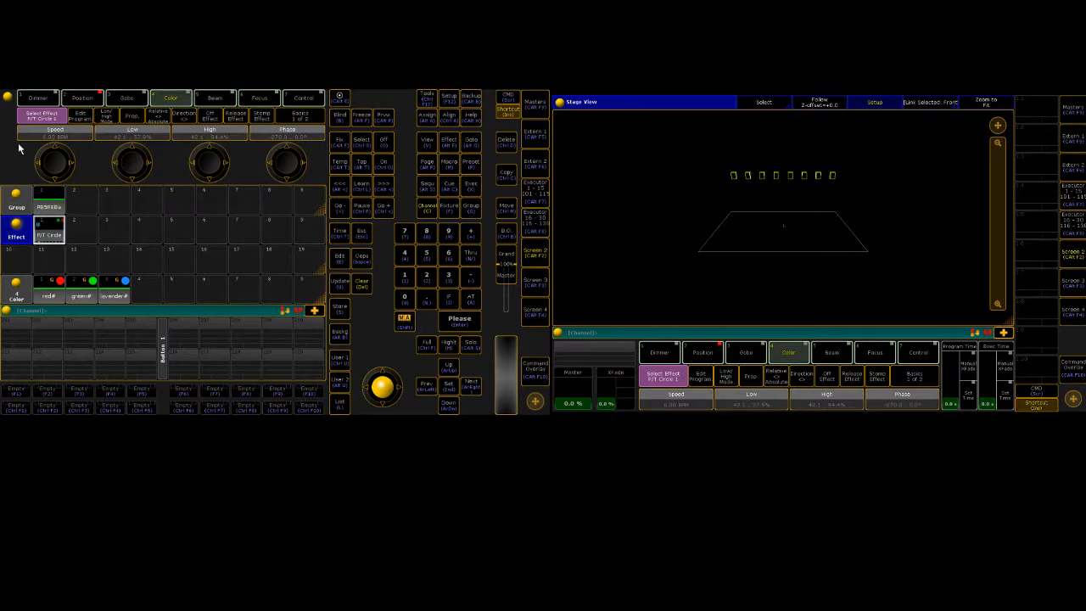
click(38, 99)
click(64, 151)
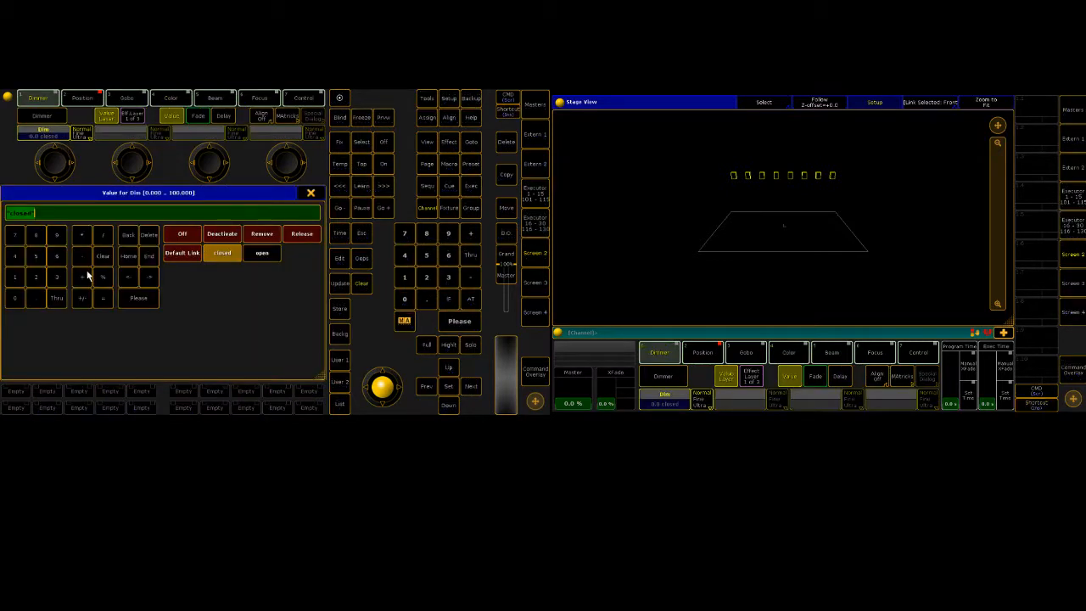
click(260, 253)
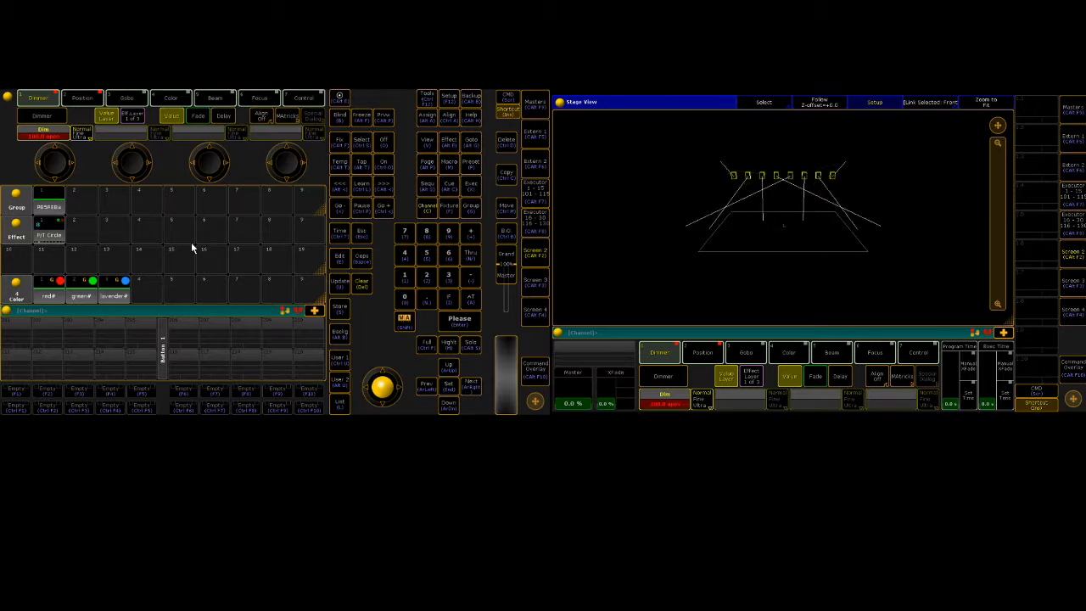
Double the speed of the P/T Circle effect's PAN and TILT lines to 12 BPM and close the Effect Editor
click(47, 237)
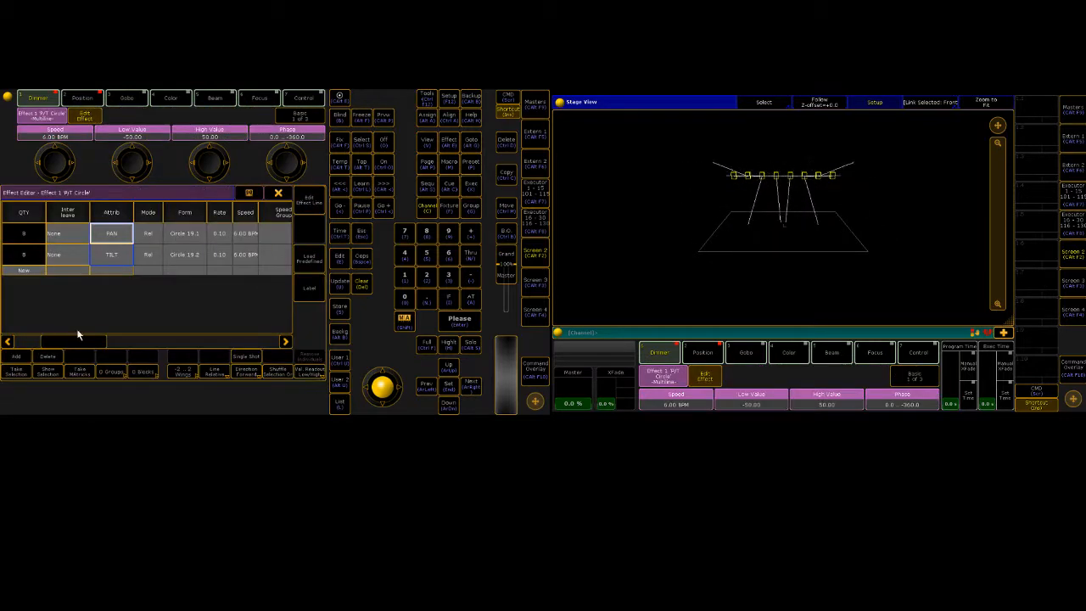
drag(85, 343, 110, 340)
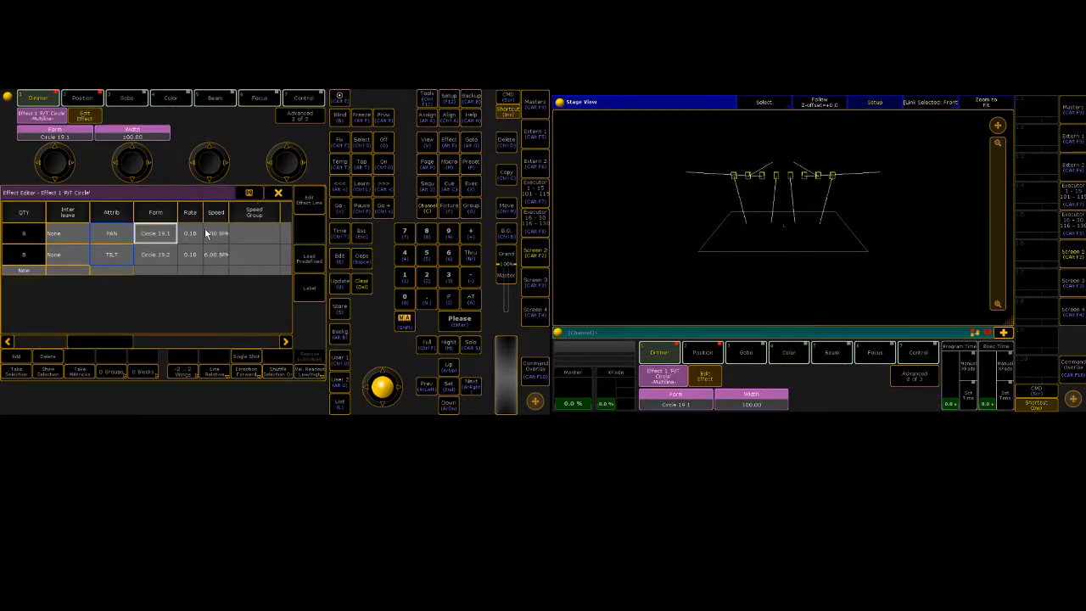
click(206, 230)
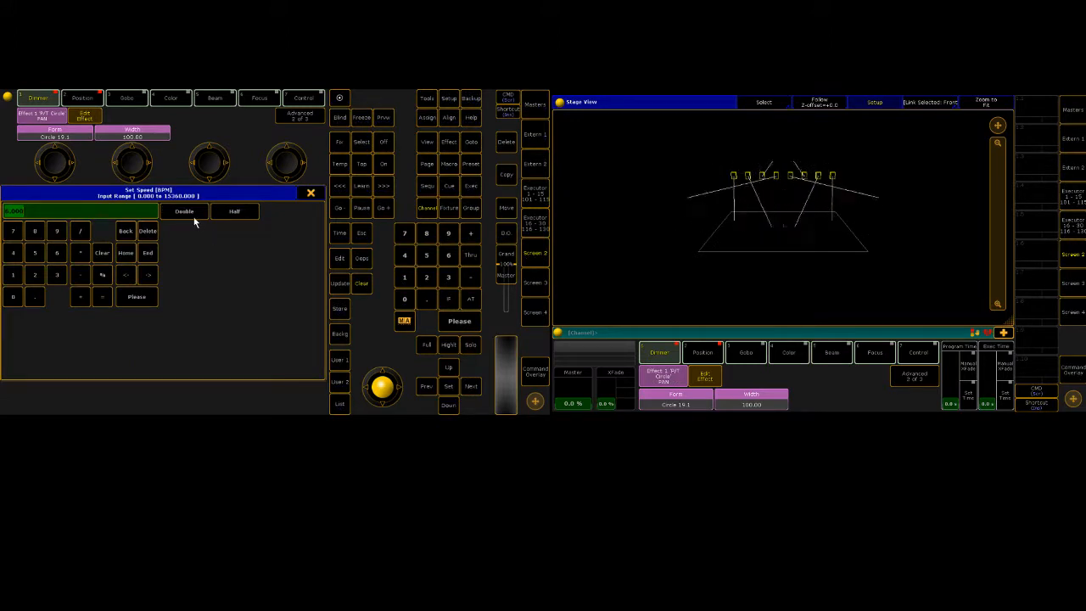
click(193, 217)
click(208, 270)
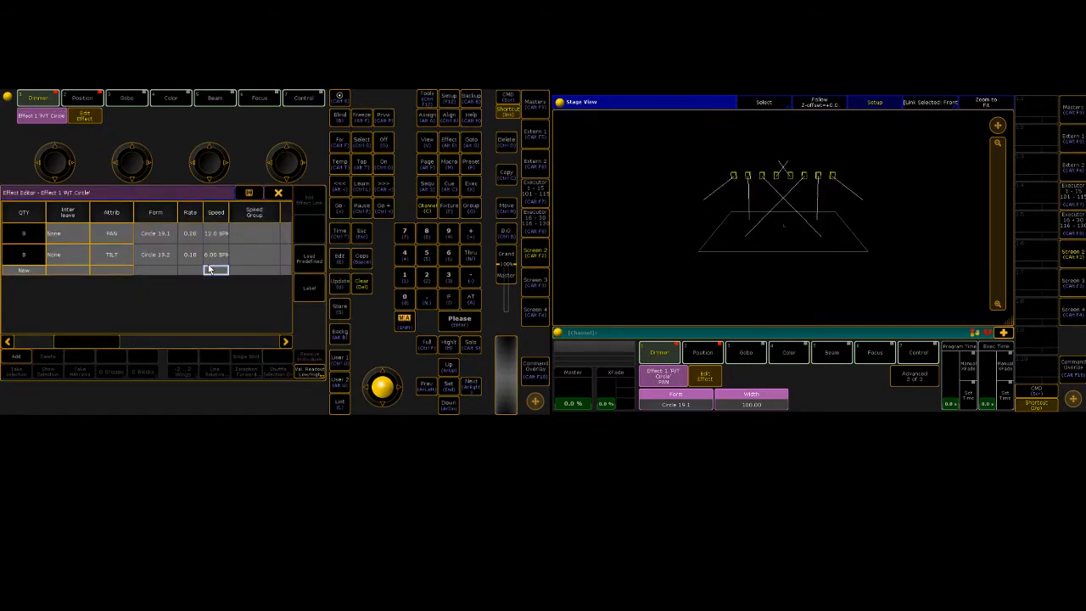
click(311, 192)
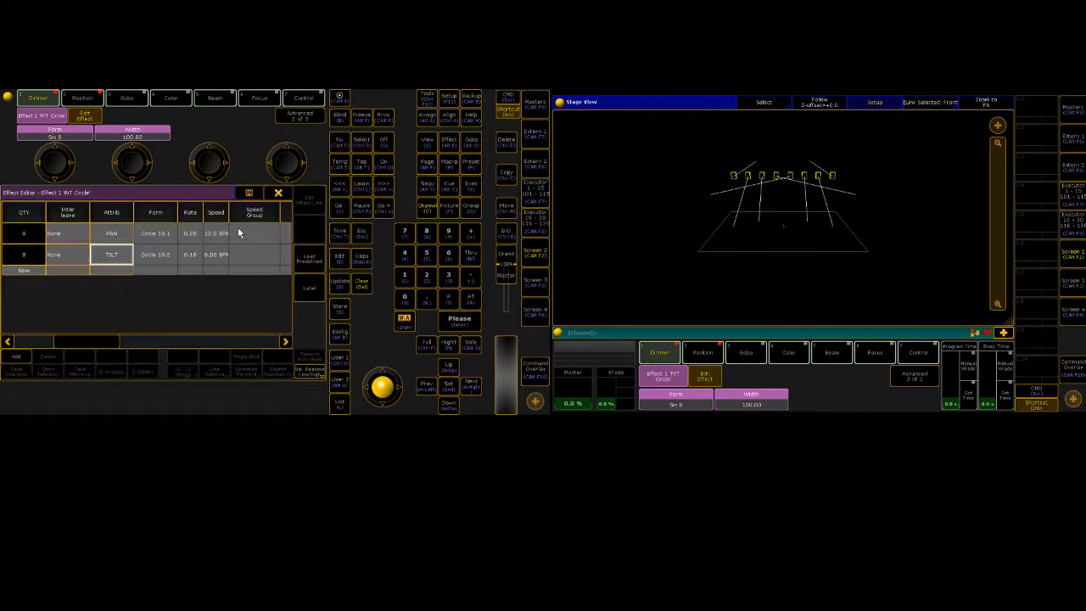
click(206, 257)
click(179, 213)
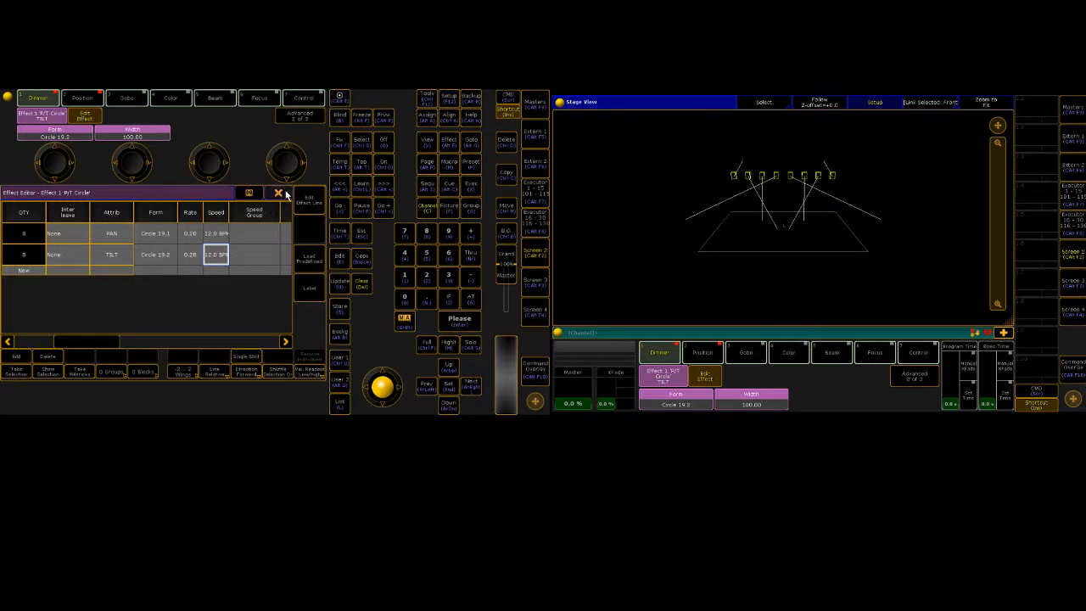
click(285, 195)
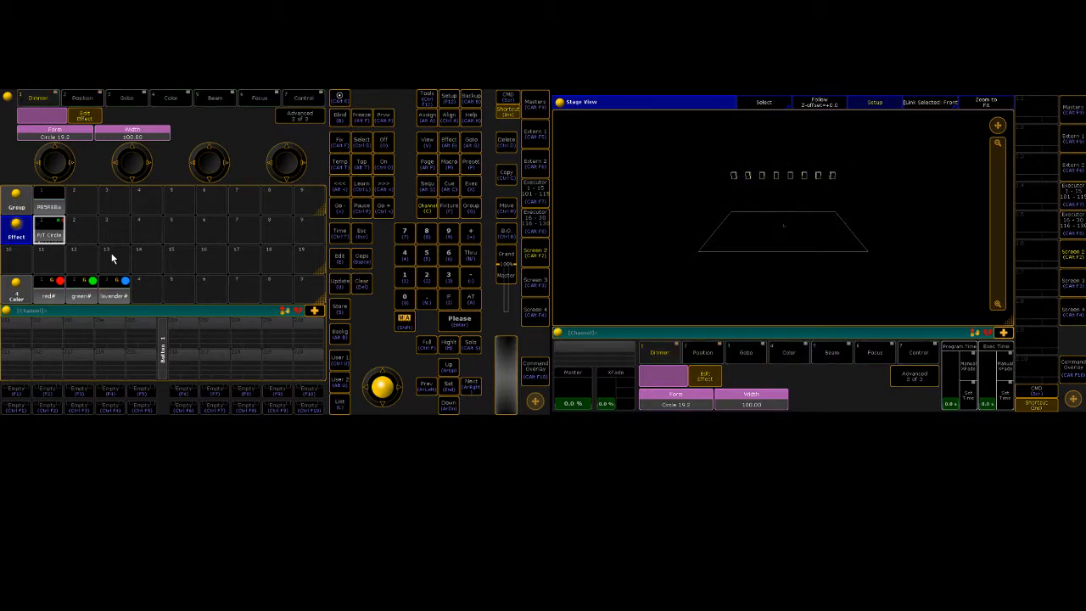
Reselect the fixture group, apply the P/T Circle effect and bring the fixtures to full intensity
click(52, 200)
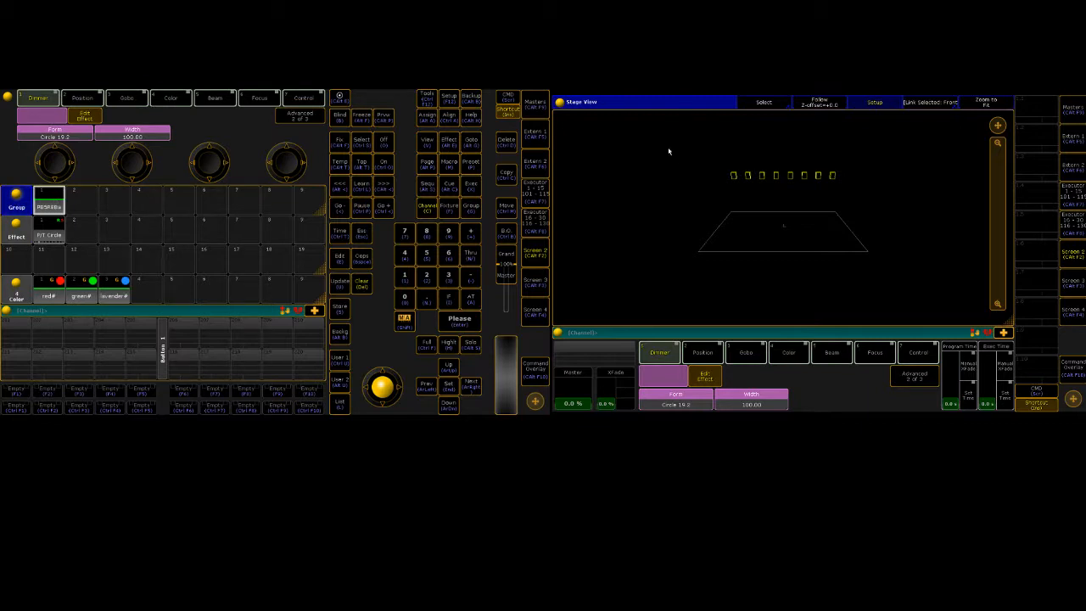
click(48, 235)
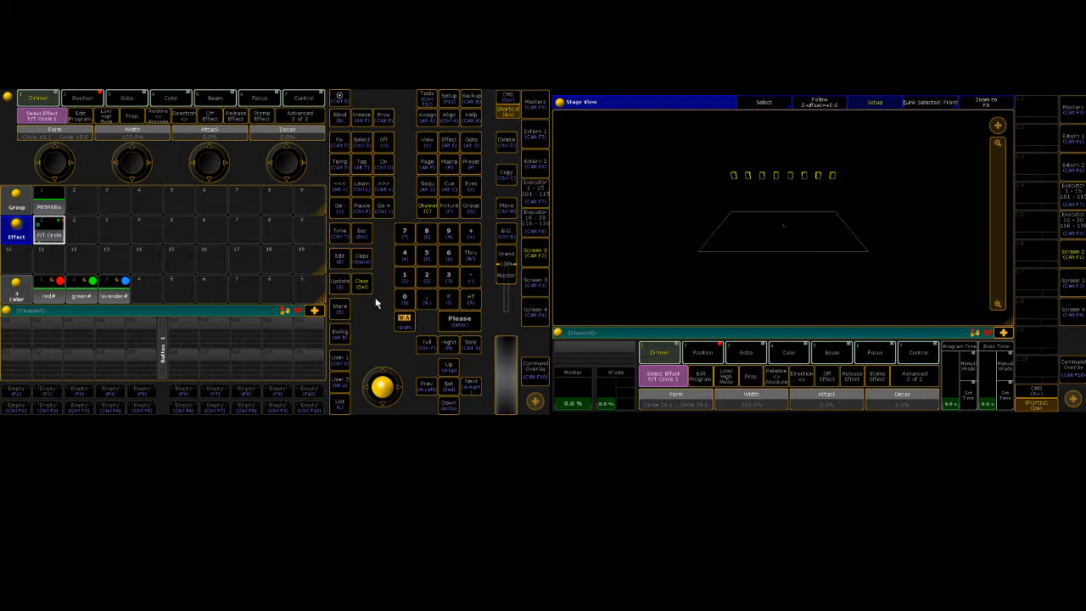
click(426, 345)
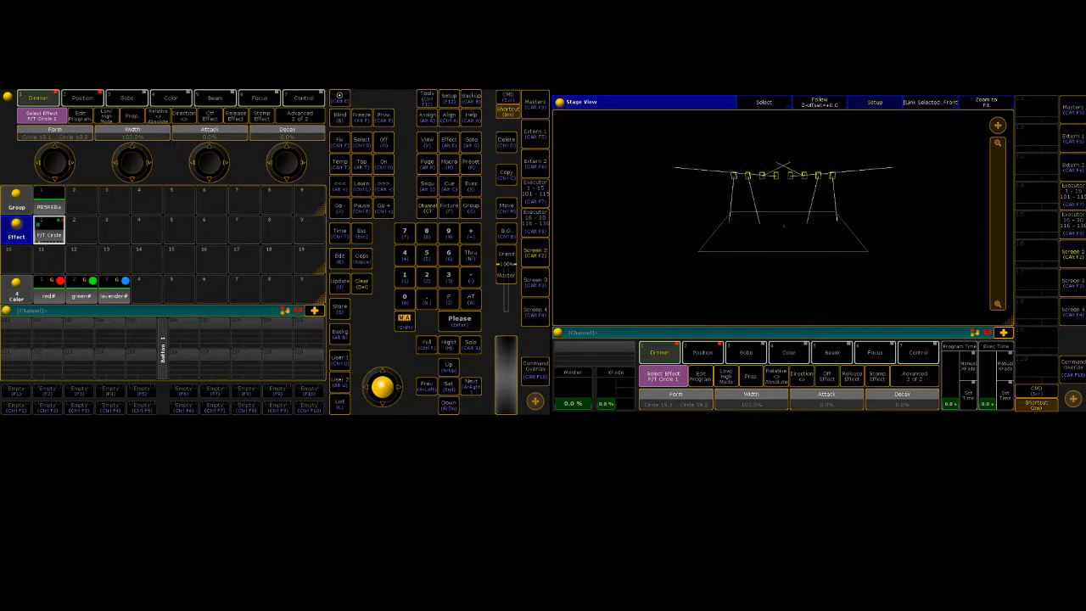
click(45, 101)
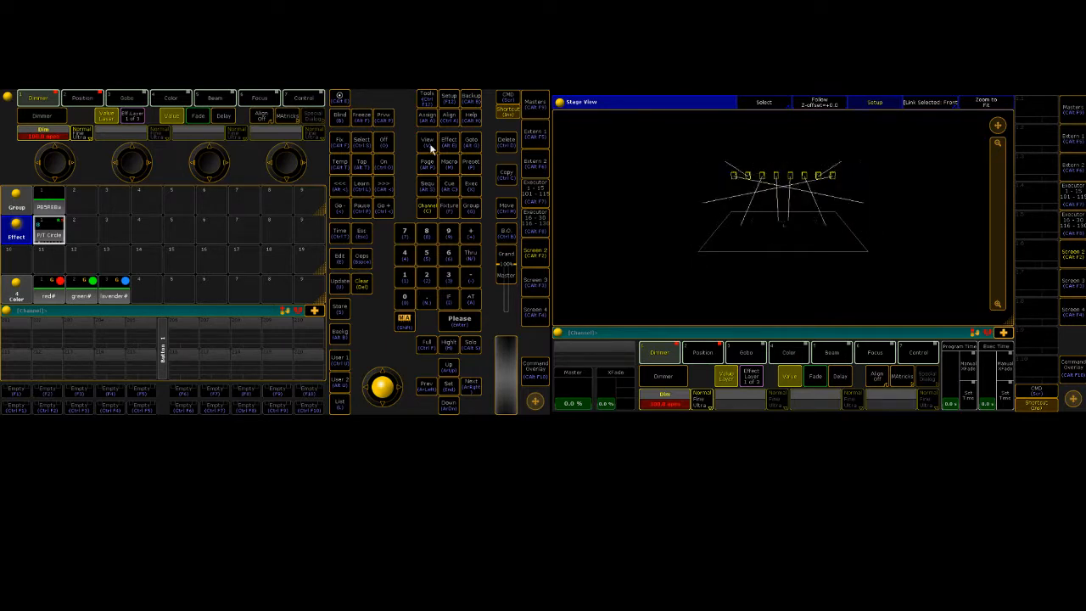
Store the programmer content as a cue on the first button executor and clear the programmer
click(344, 309)
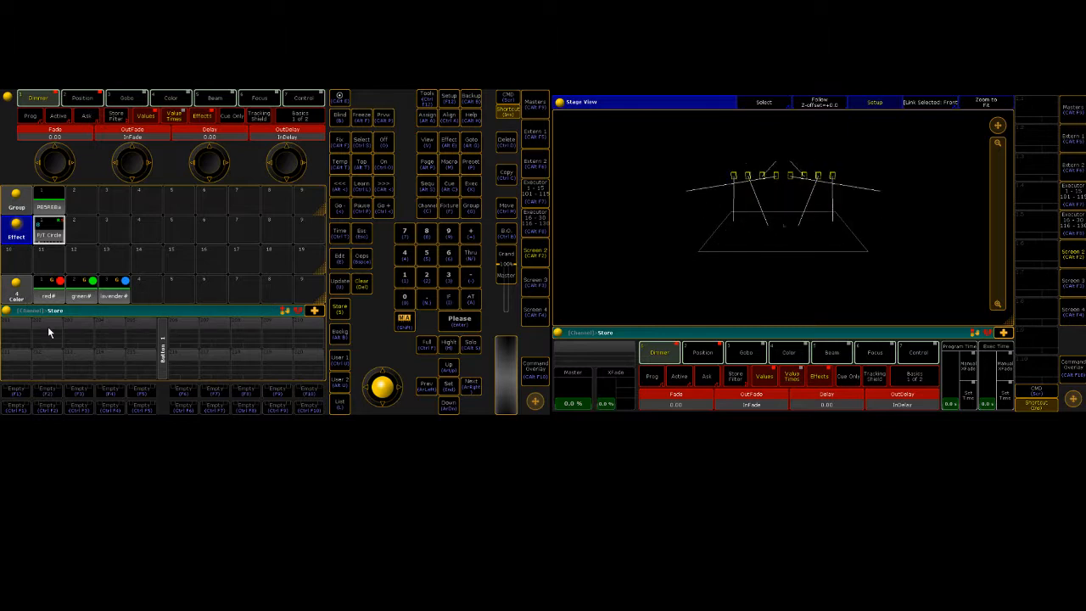
click(24, 326)
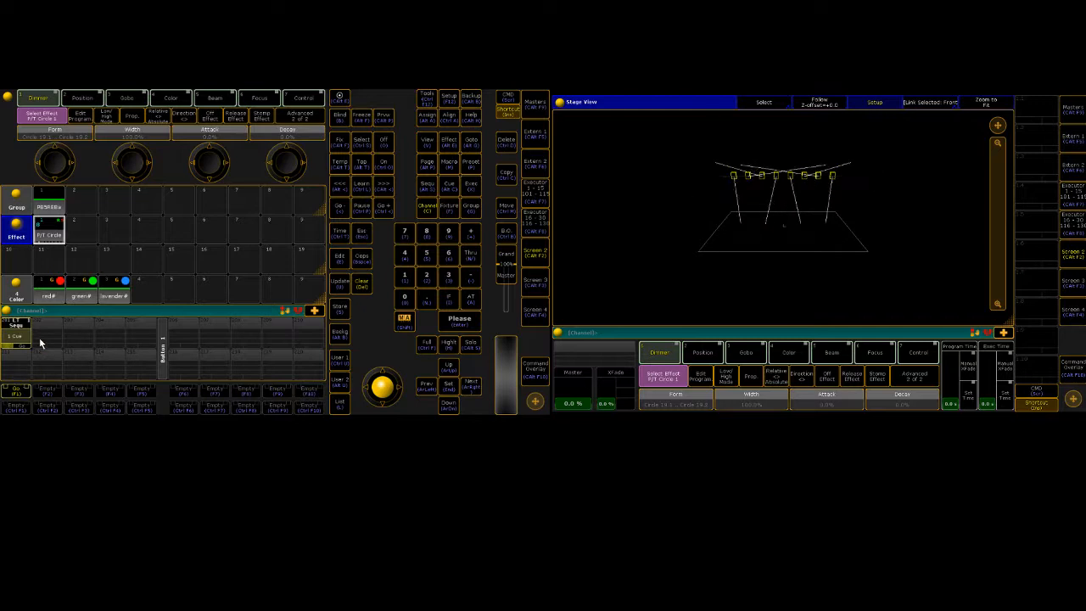
key(Delete)
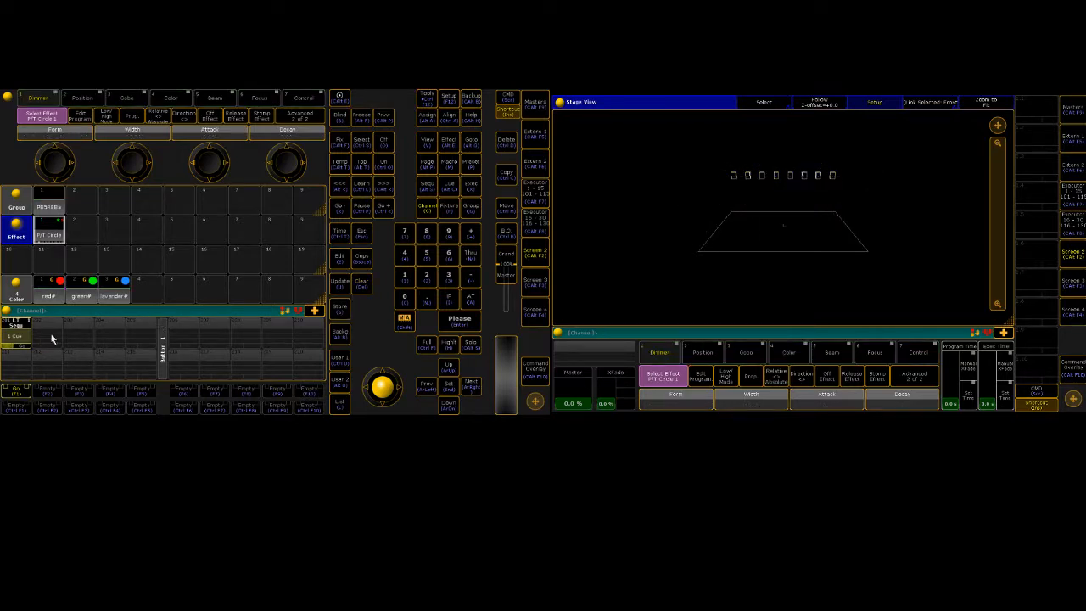
Start the stored cue from its executor and reassign that executor's button function to Toggle
click(15, 392)
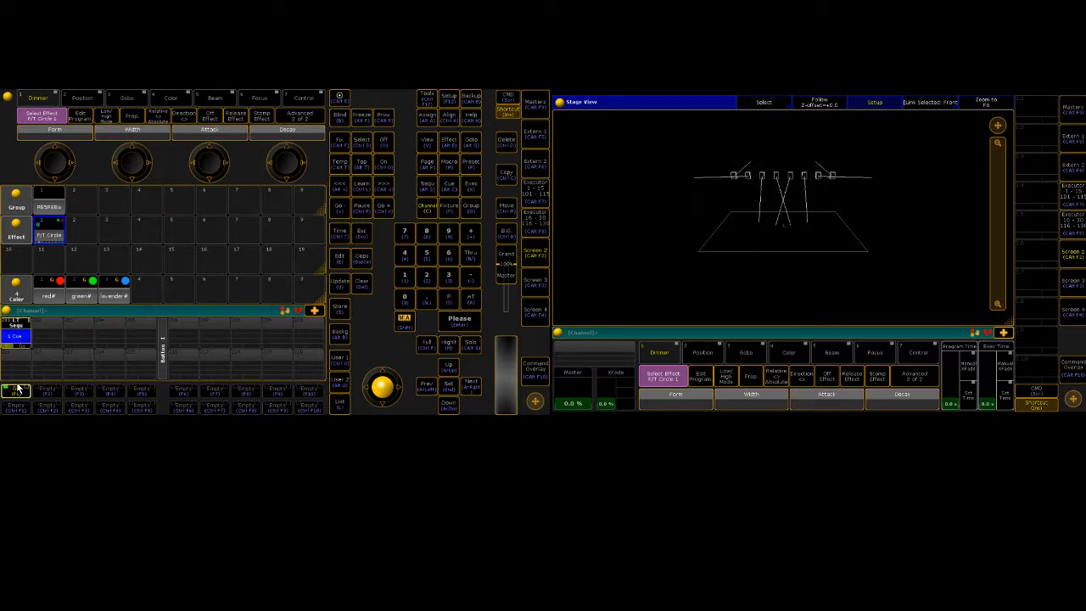
click(426, 117)
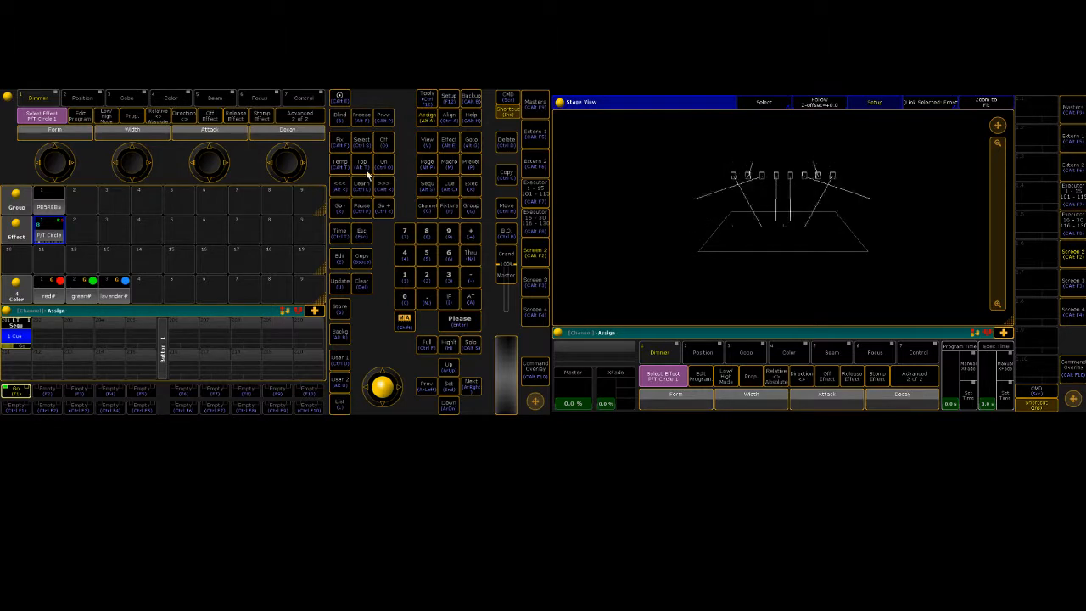
click(340, 167)
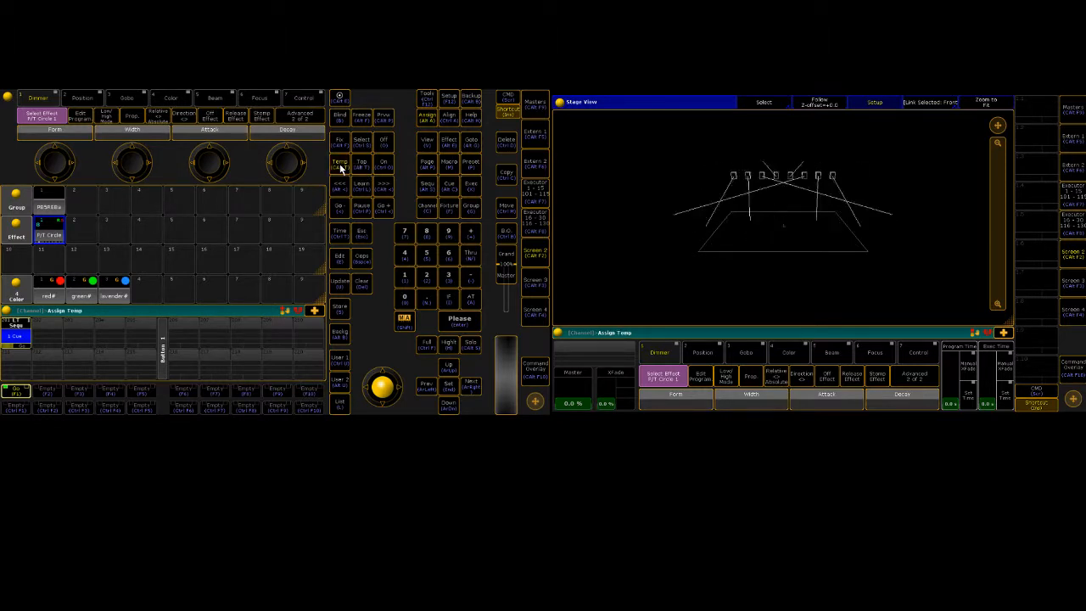
click(340, 166)
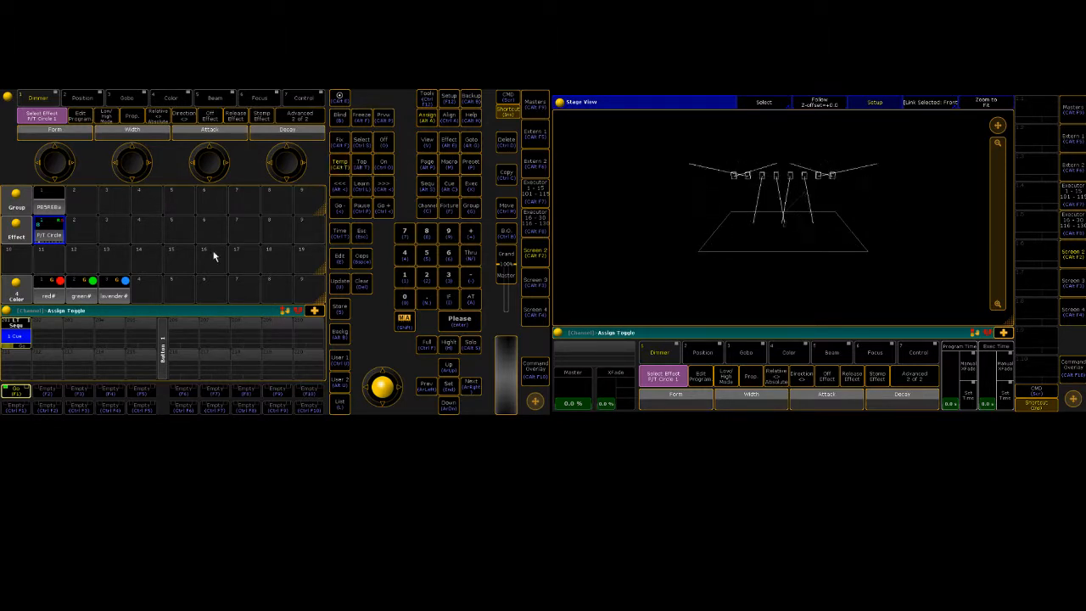
click(20, 391)
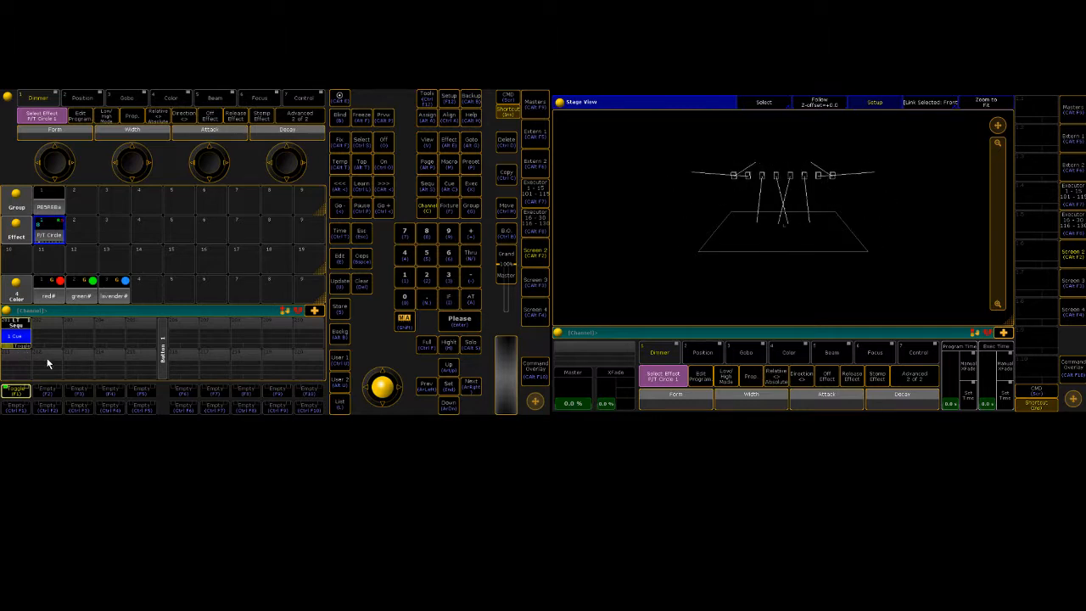
Switch the first executor on and off repeatedly to test its Toggle function, leaving it off
key(F1)
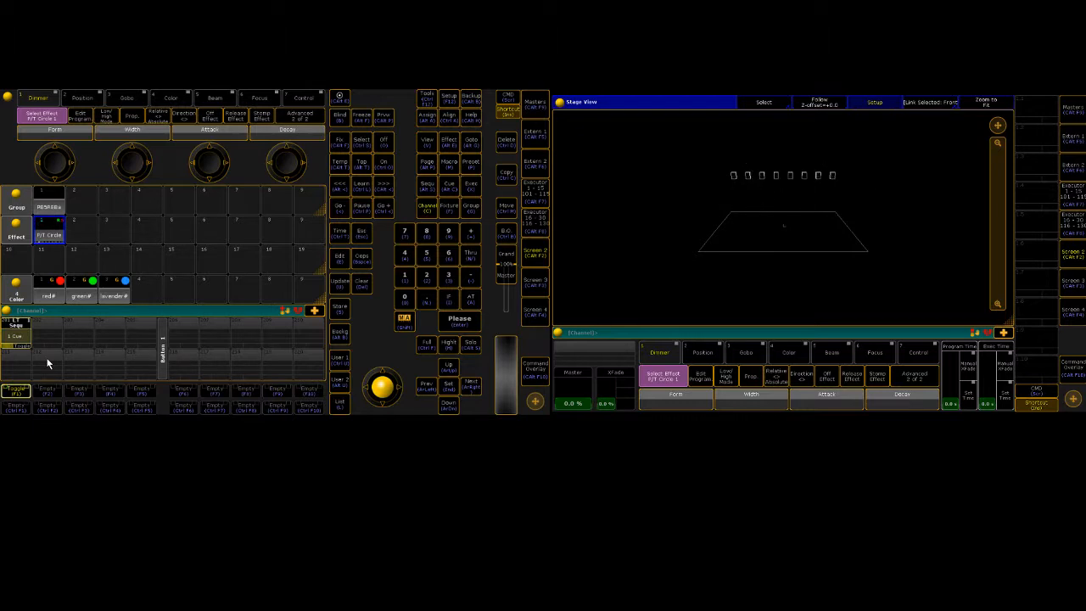
click(17, 393)
click(20, 393)
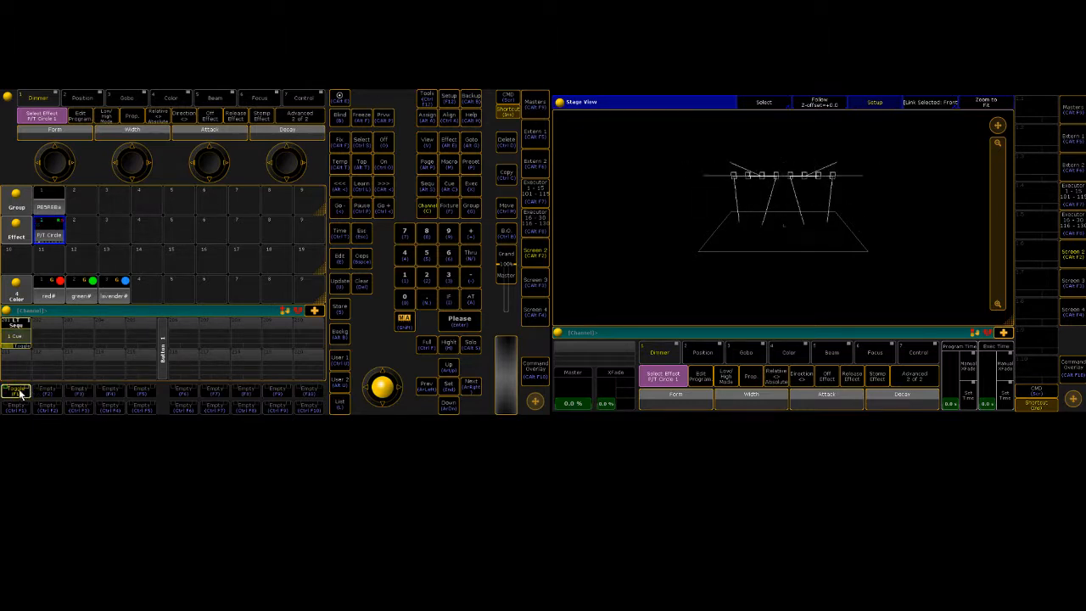
click(21, 393)
click(20, 394)
click(21, 395)
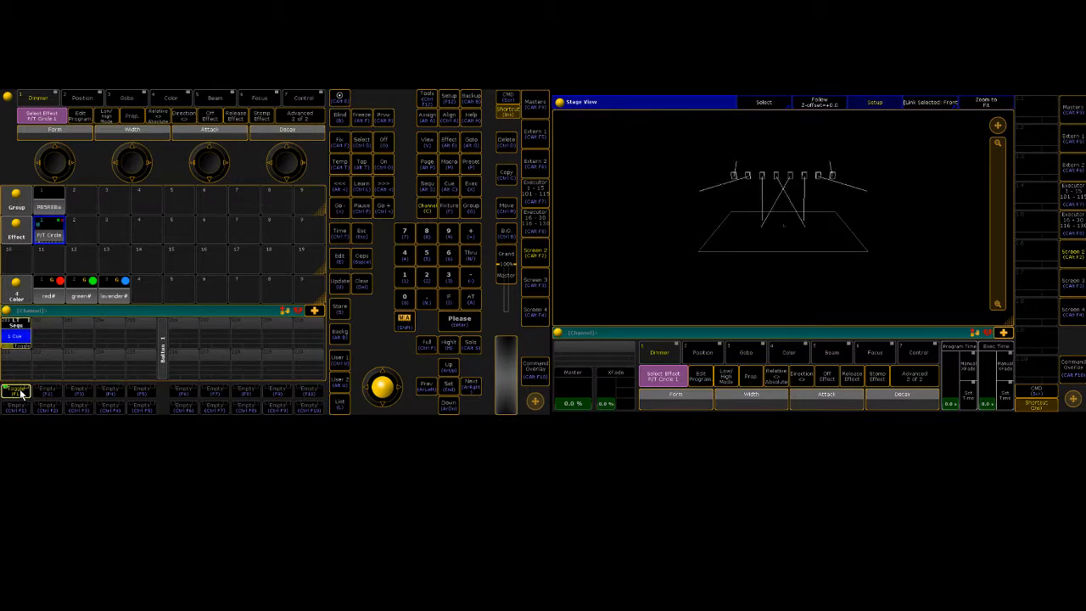
click(21, 395)
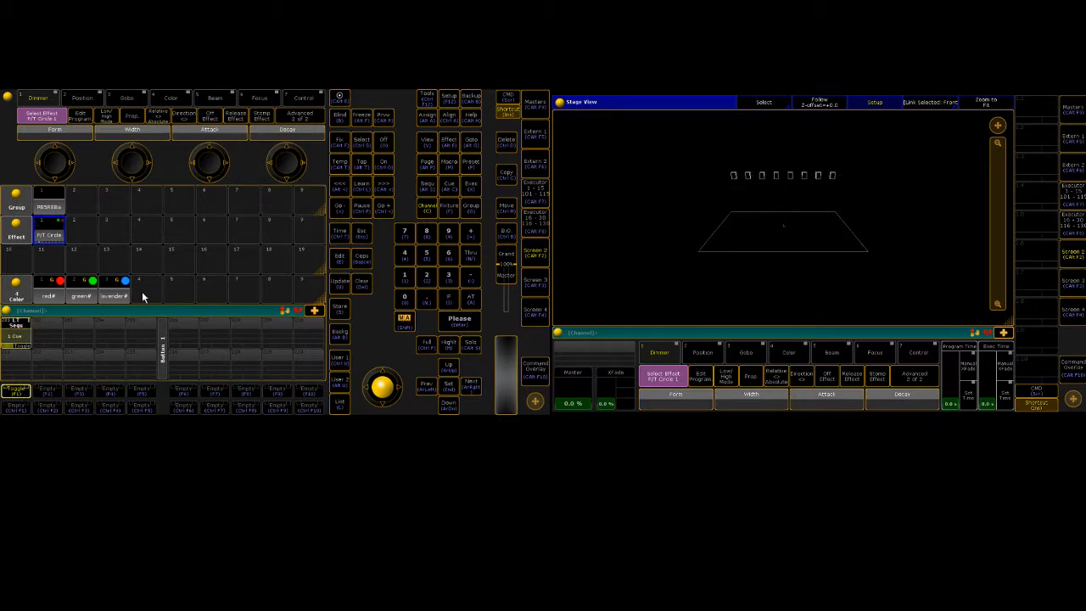
key(F1)
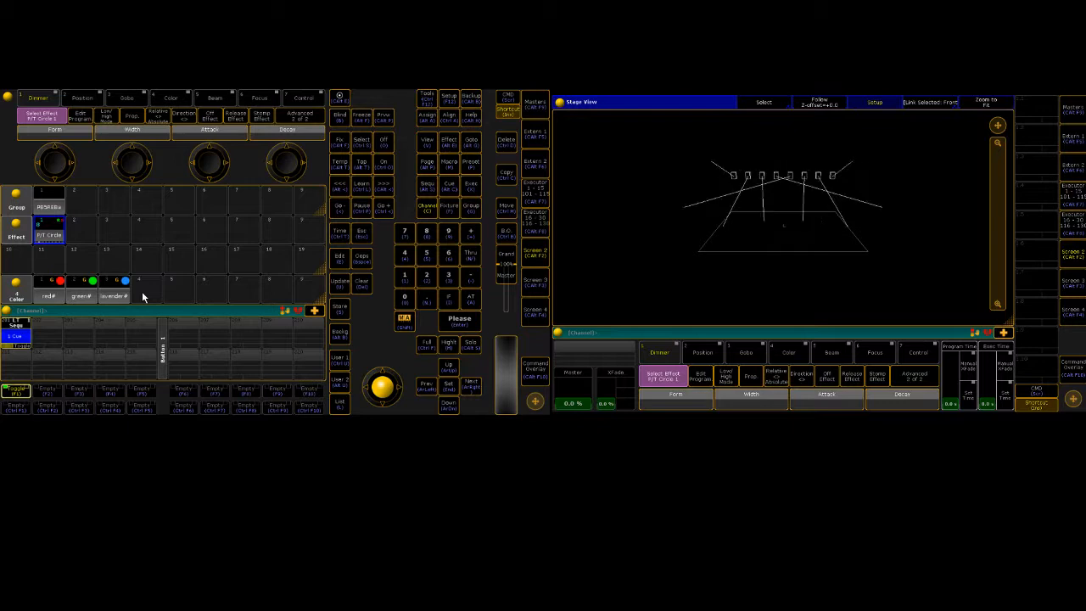
key(F1)
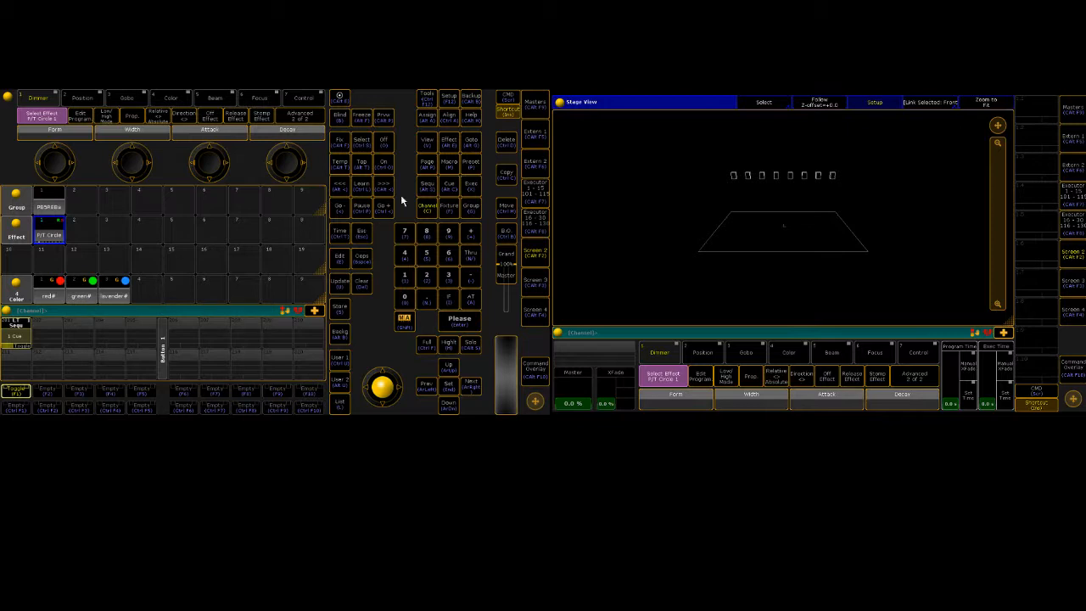
Select the fixture group, bring it to full intensity and tilt the beams forward to the front edge of the stage
click(84, 100)
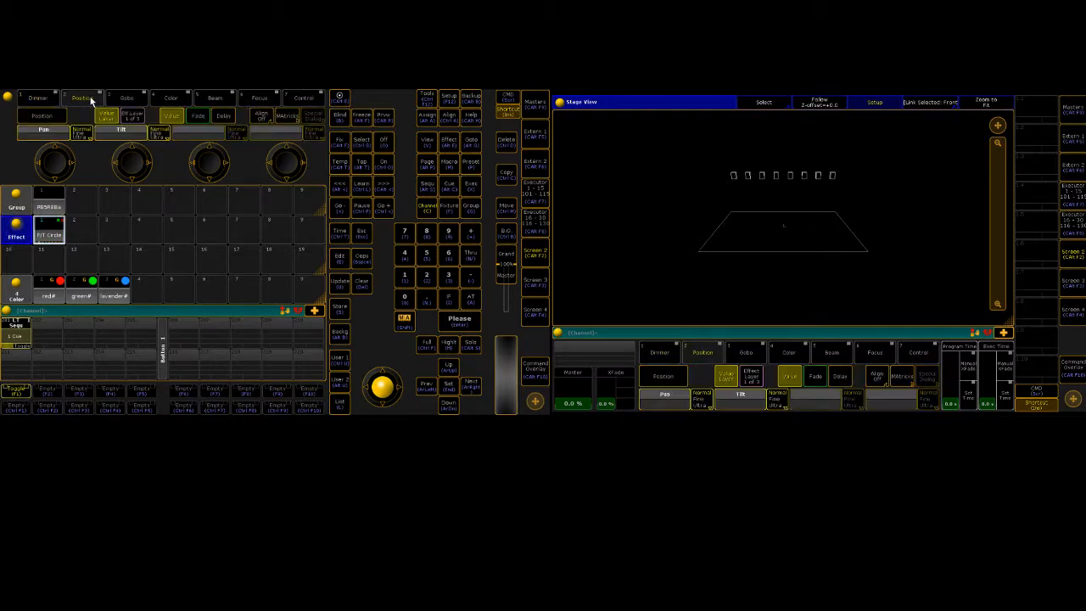
click(51, 201)
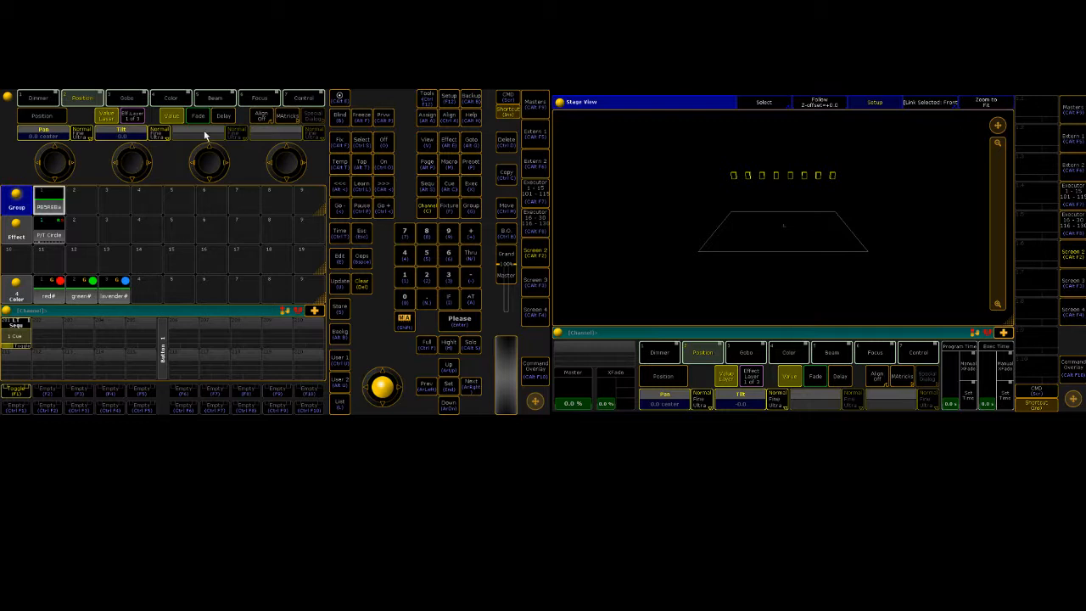
click(429, 345)
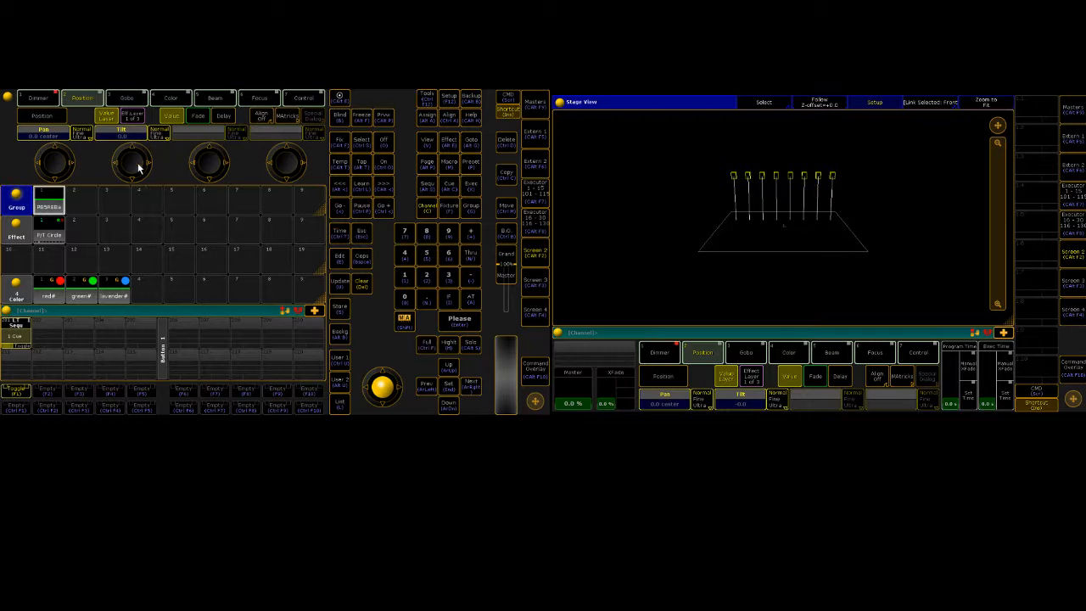
scroll(132, 166, up, 3)
scroll(132, 169, up, 10)
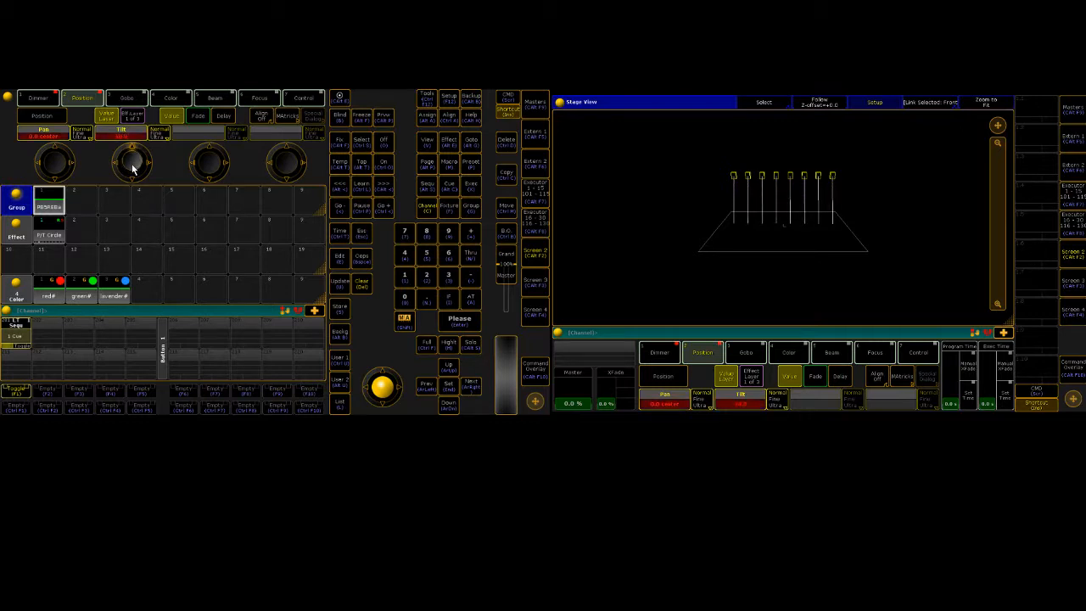
scroll(131, 169, up, 3)
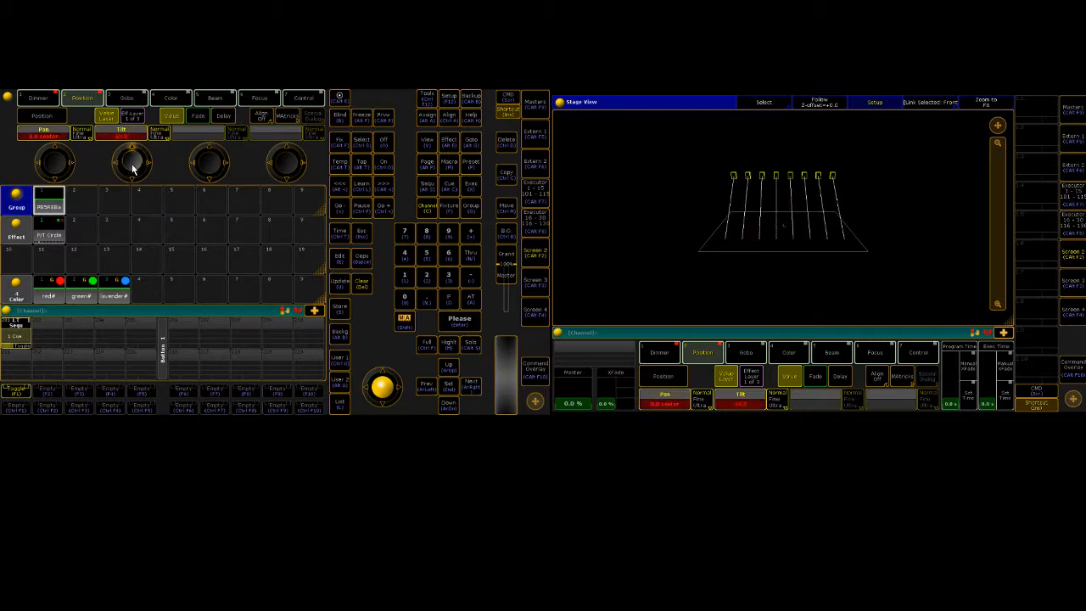
scroll(133, 169, up, 3)
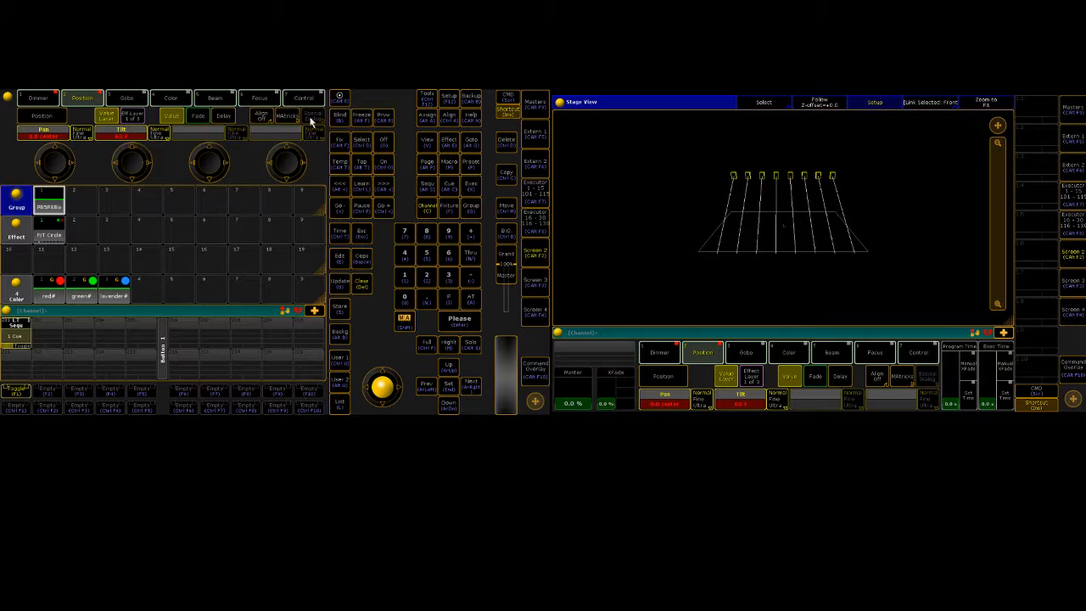
Try to fan the group's pan with Align so the beams cross, and clear the programmer
click(448, 117)
scroll(52, 167, up, 2)
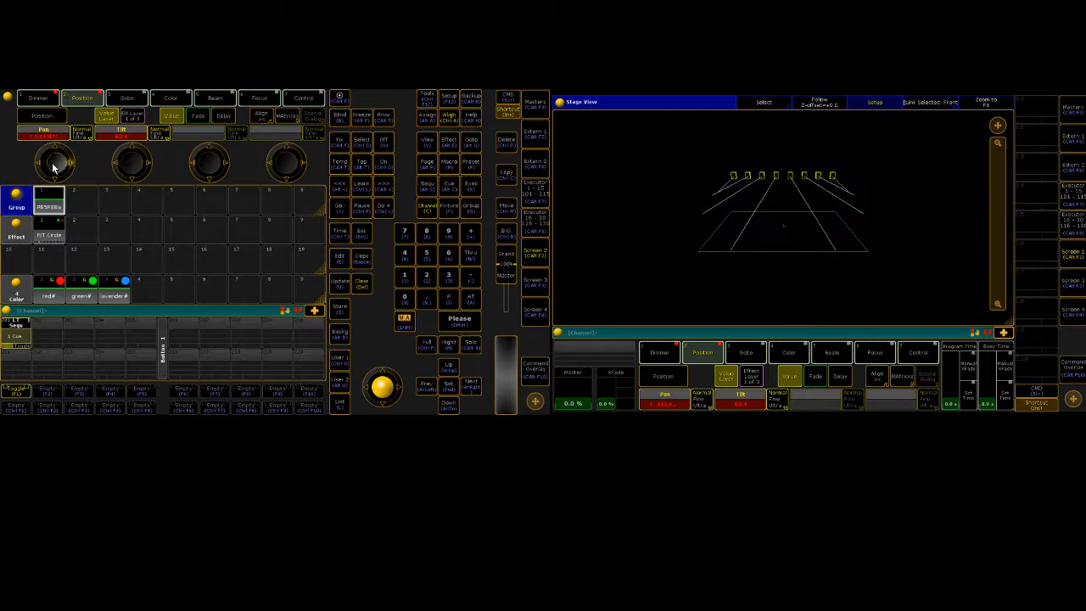
scroll(52, 167, up, 3)
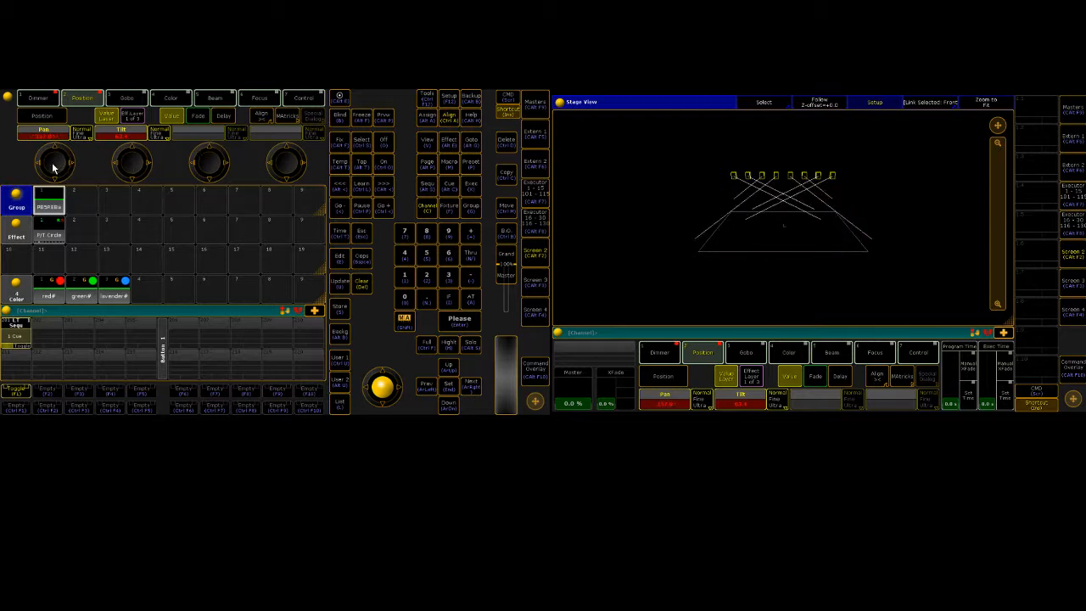
scroll(53, 167, up, 4)
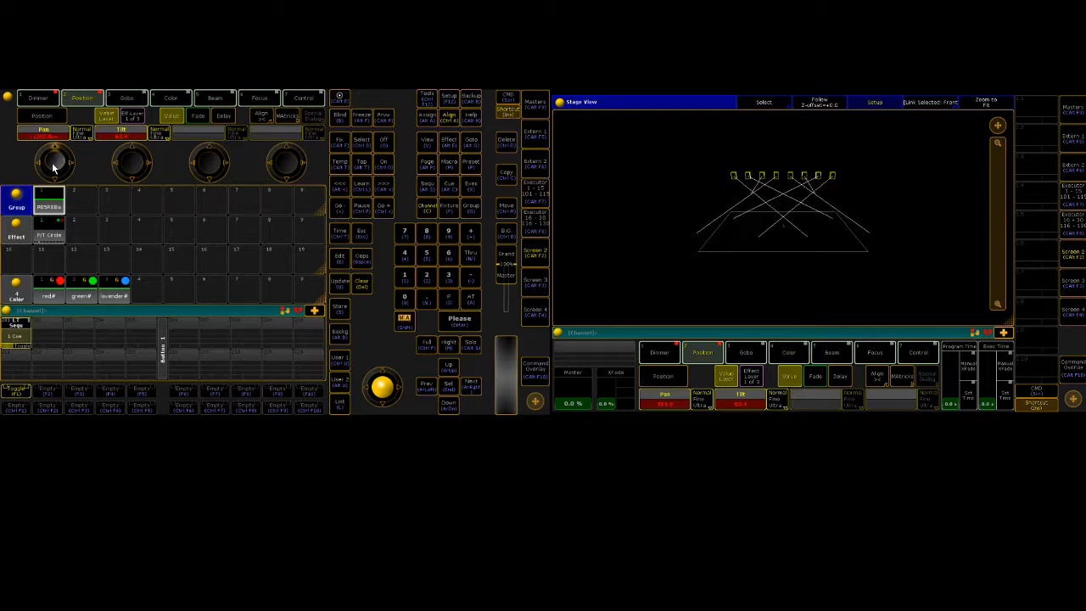
scroll(53, 167, up, 5)
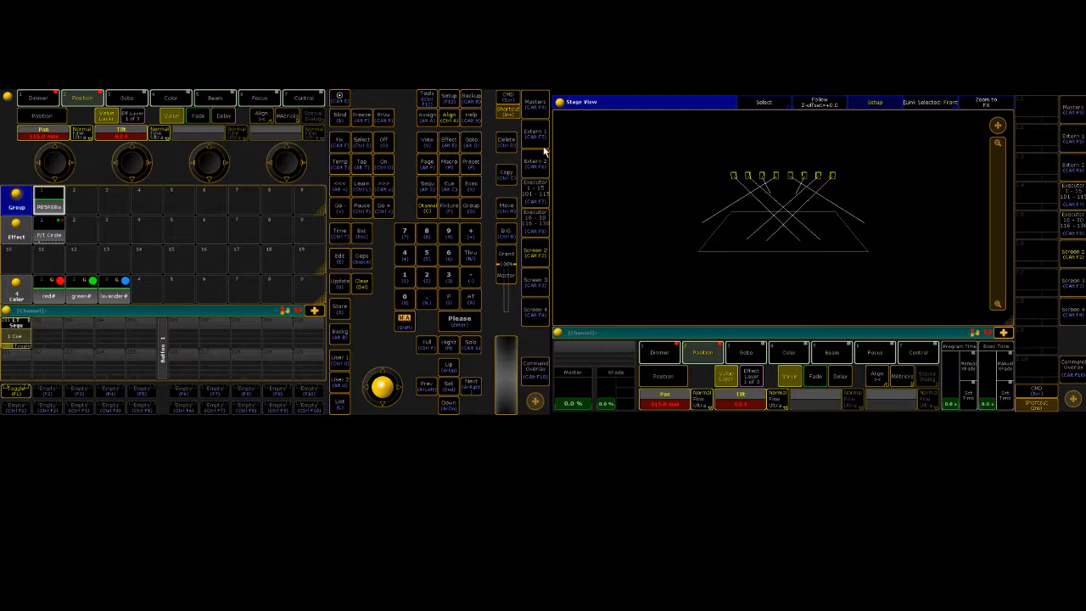
key(Delete)
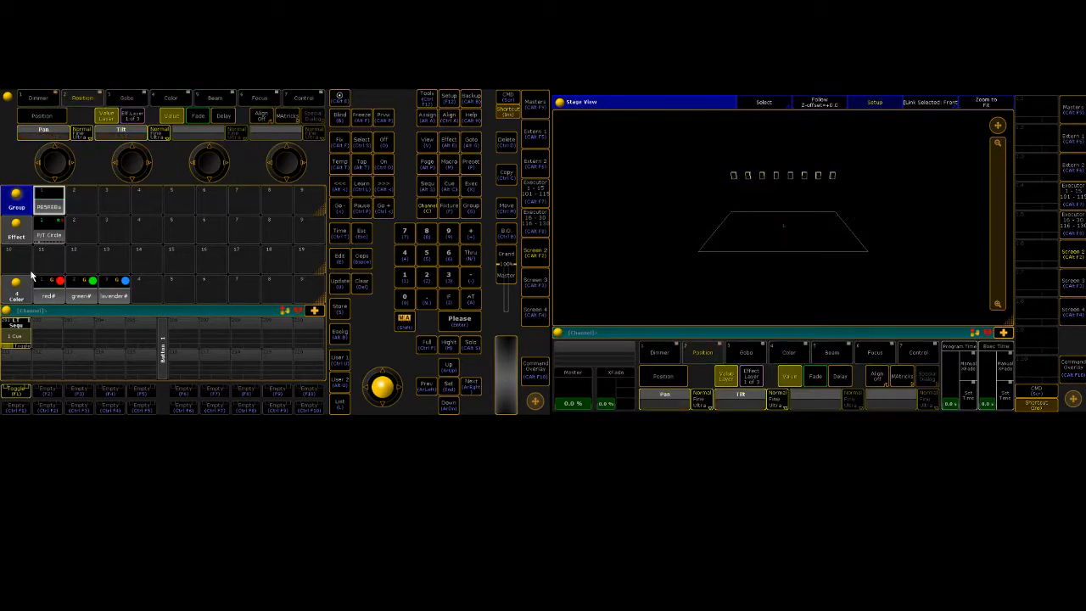
click(42, 208)
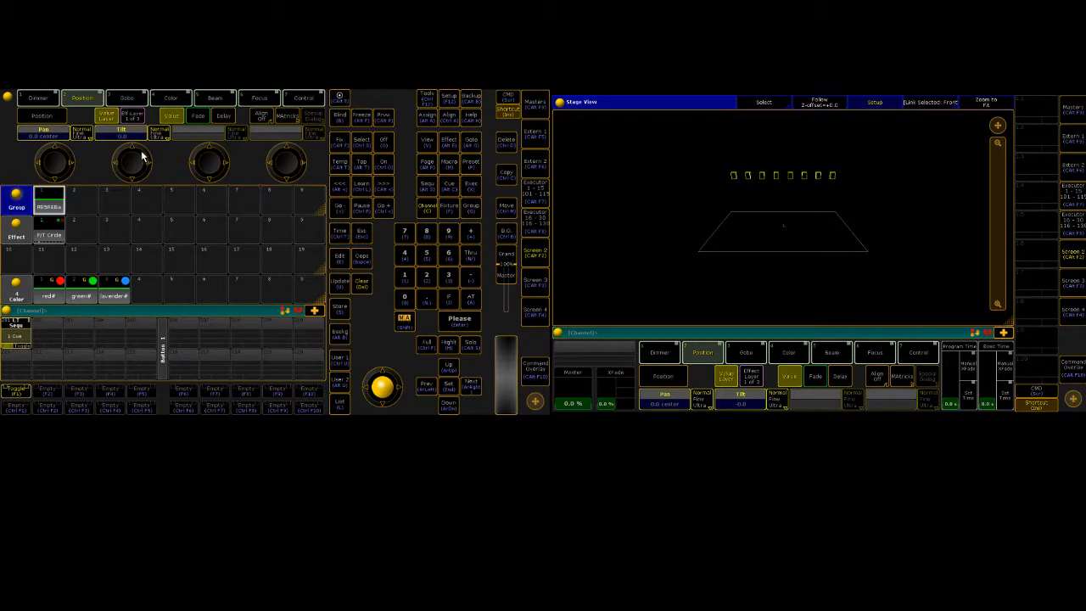
drag(134, 162, 134, 162)
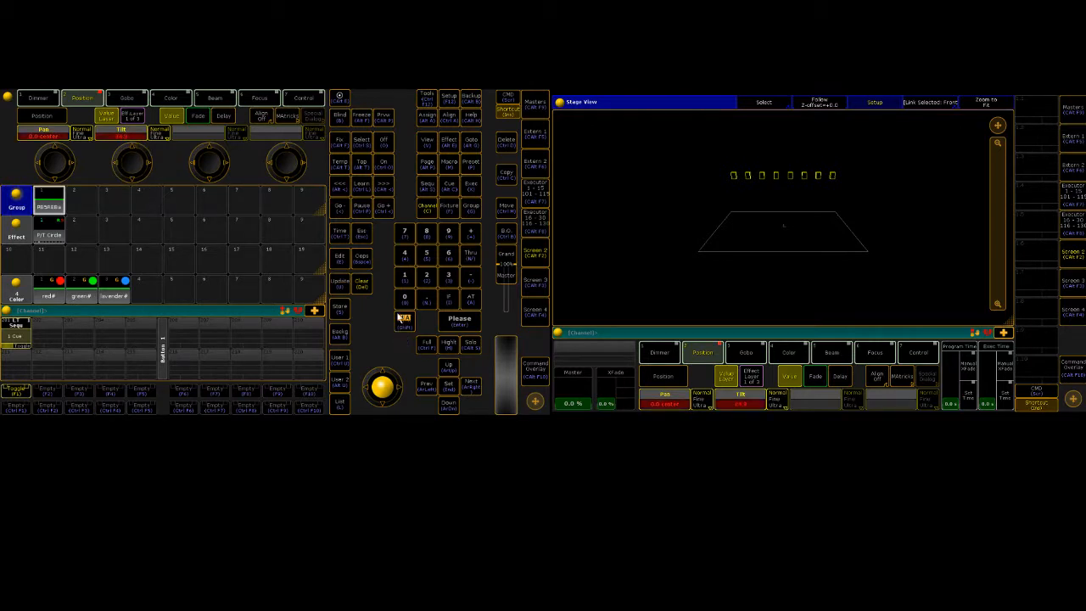
key(Delete)
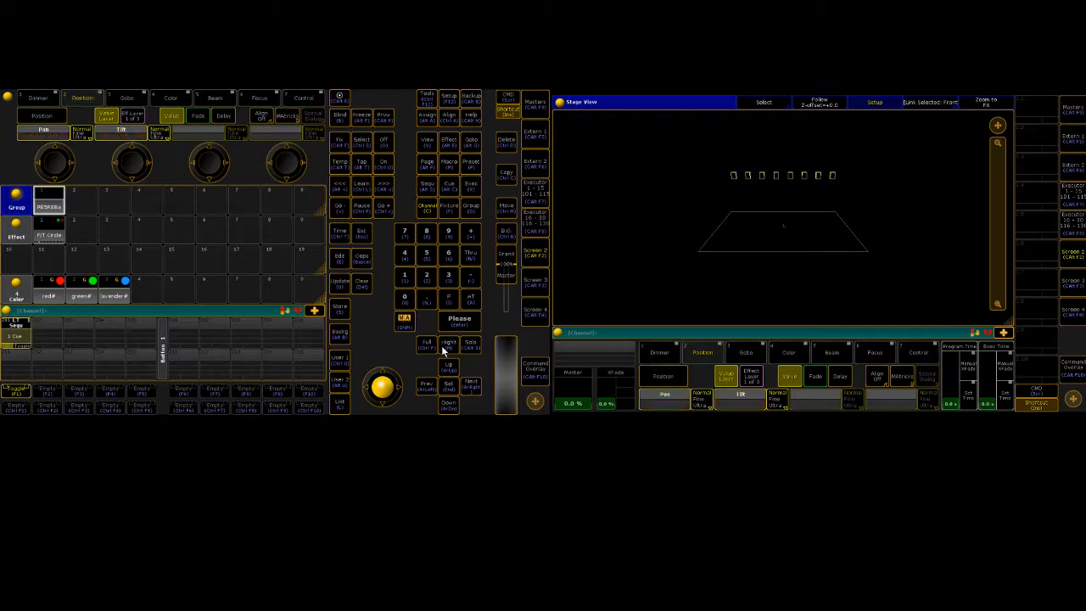
Reselect the fixture group, bring it to full and tilt the beams forward toward the front edge of the stage
click(51, 204)
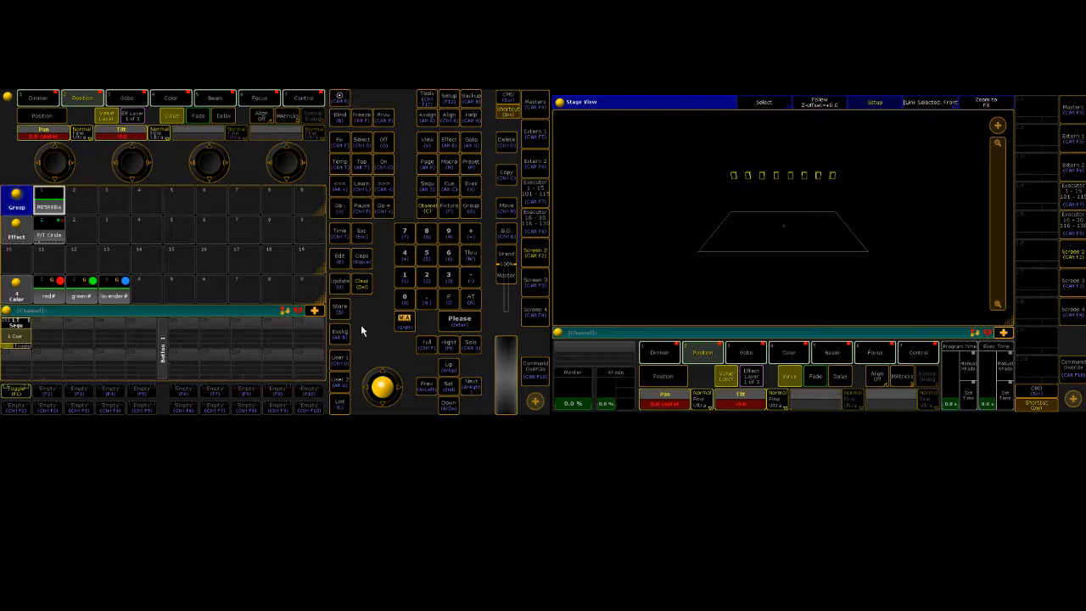
click(414, 345)
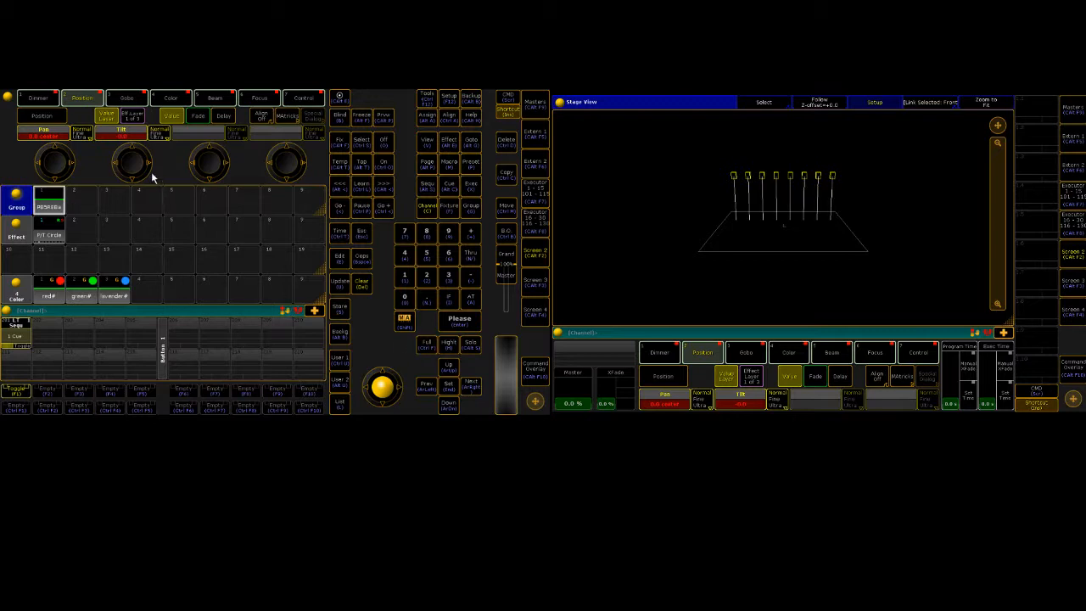
scroll(132, 165, up, 10)
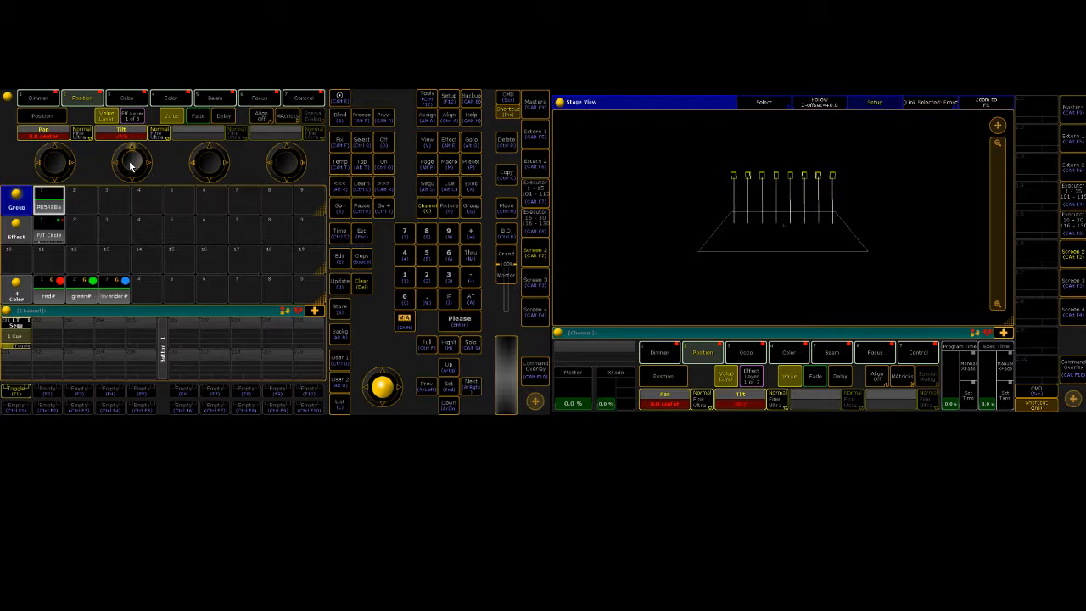
scroll(132, 165, up, 5)
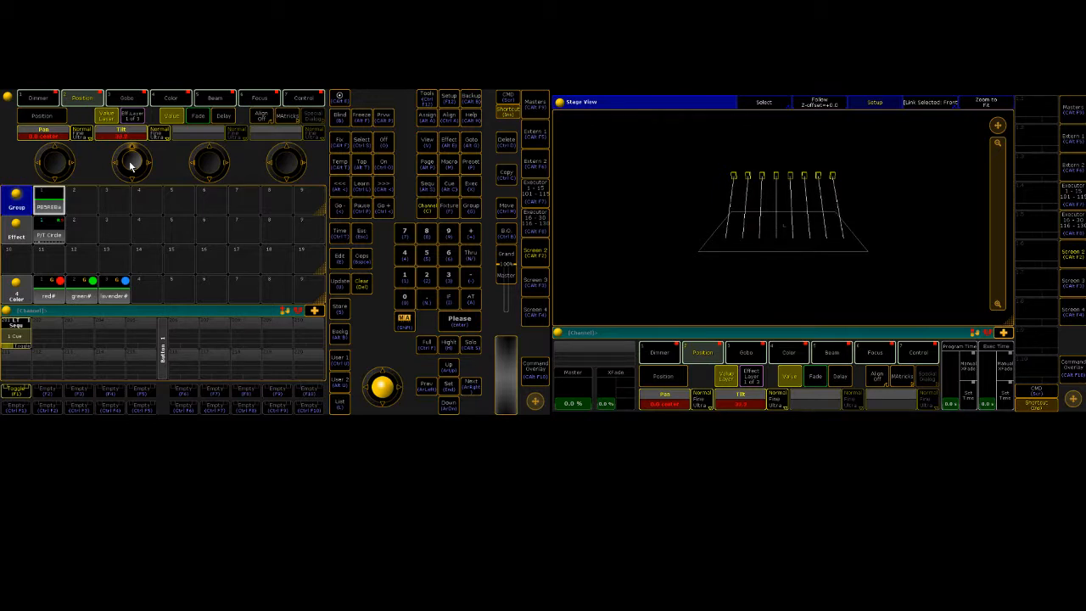
Set Align to the >< mode and fan the group's pan until the beams cross symmetrically over the stage
click(451, 120)
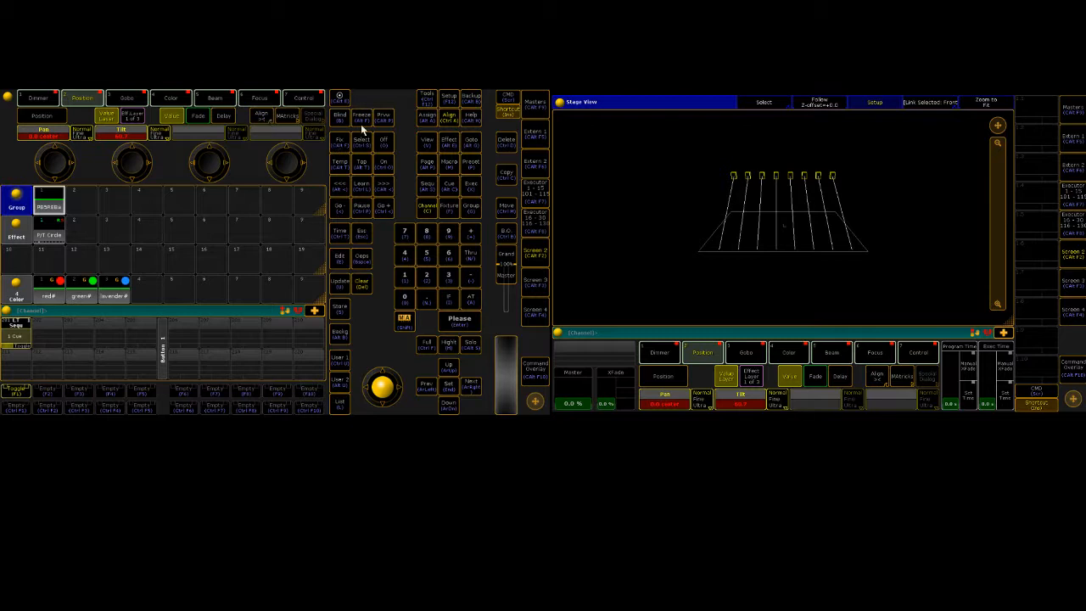
click(449, 120)
drag(52, 168, 55, 164)
scroll(55, 164, down, 3)
scroll(55, 164, up, 8)
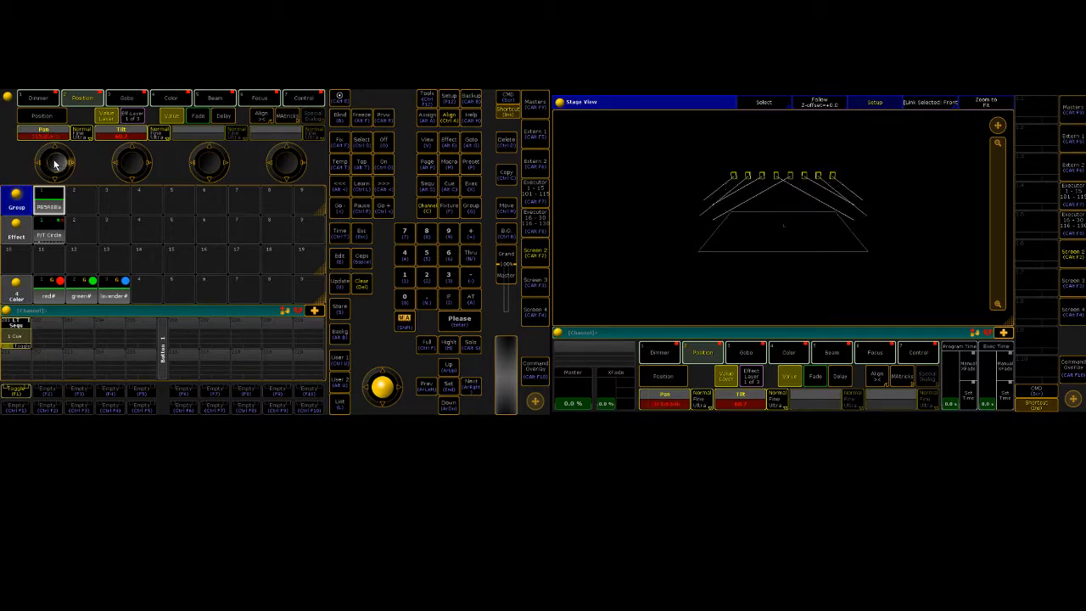
scroll(55, 164, down, 6)
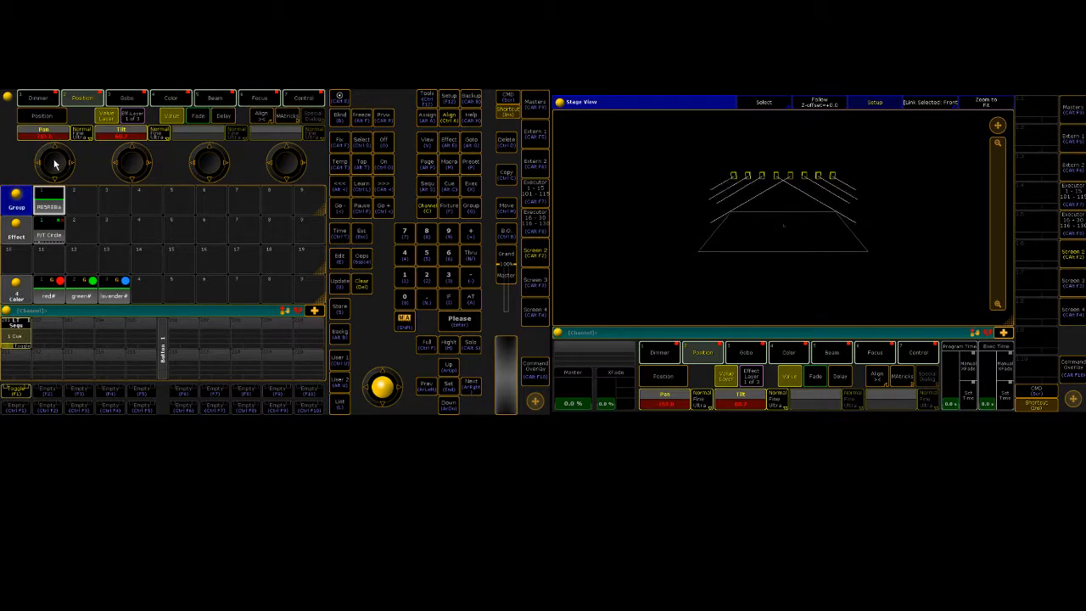
scroll(61, 161, up, 4)
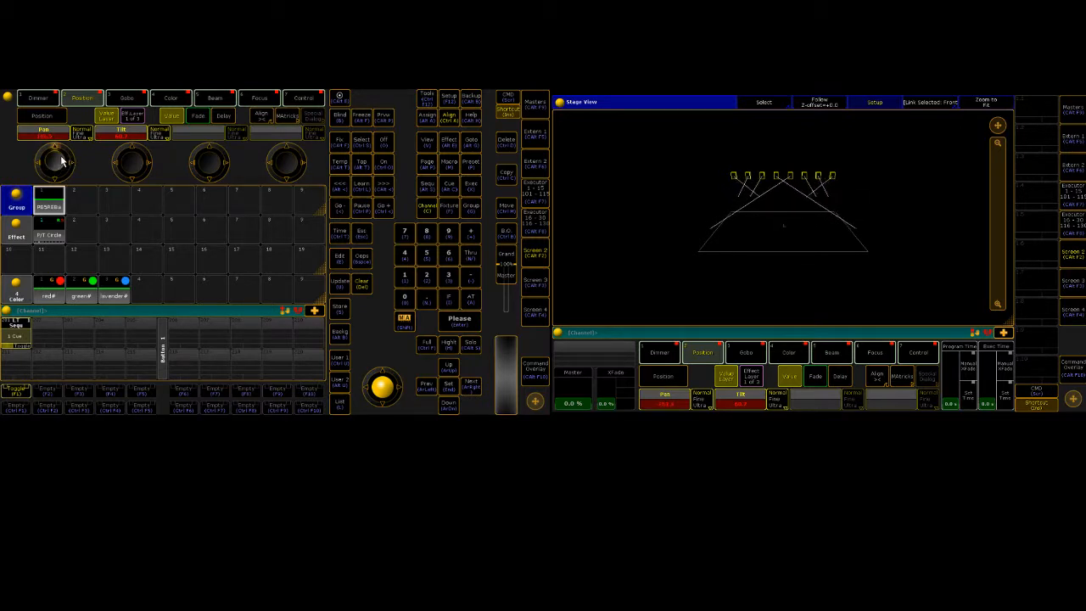
scroll(61, 162, up, 3)
scroll(61, 162, down, 2)
scroll(61, 161, up, 4)
scroll(49, 167, up, 5)
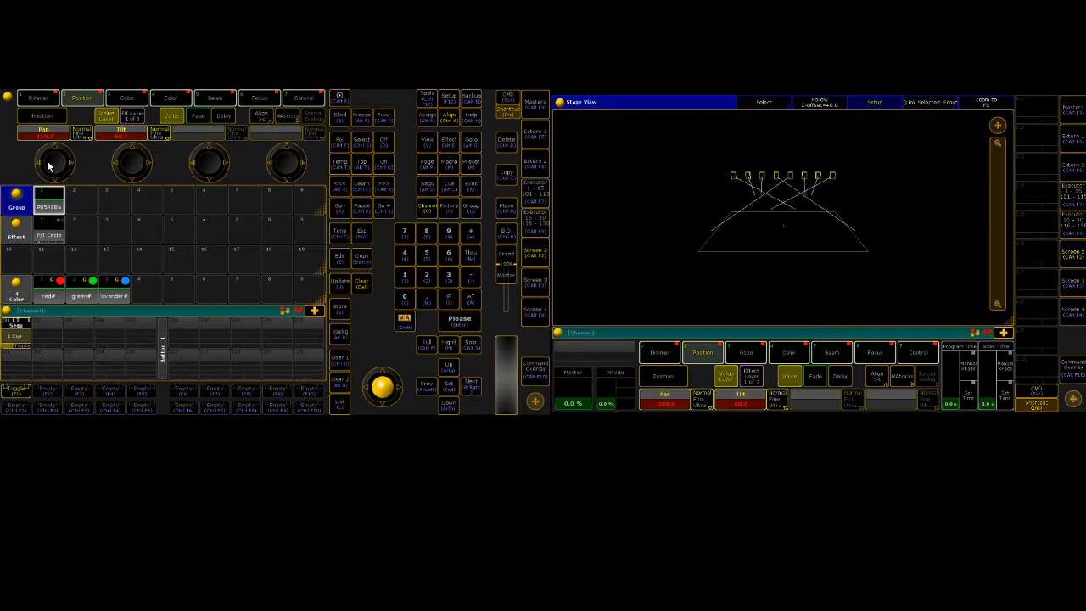
scroll(49, 167, up, 4)
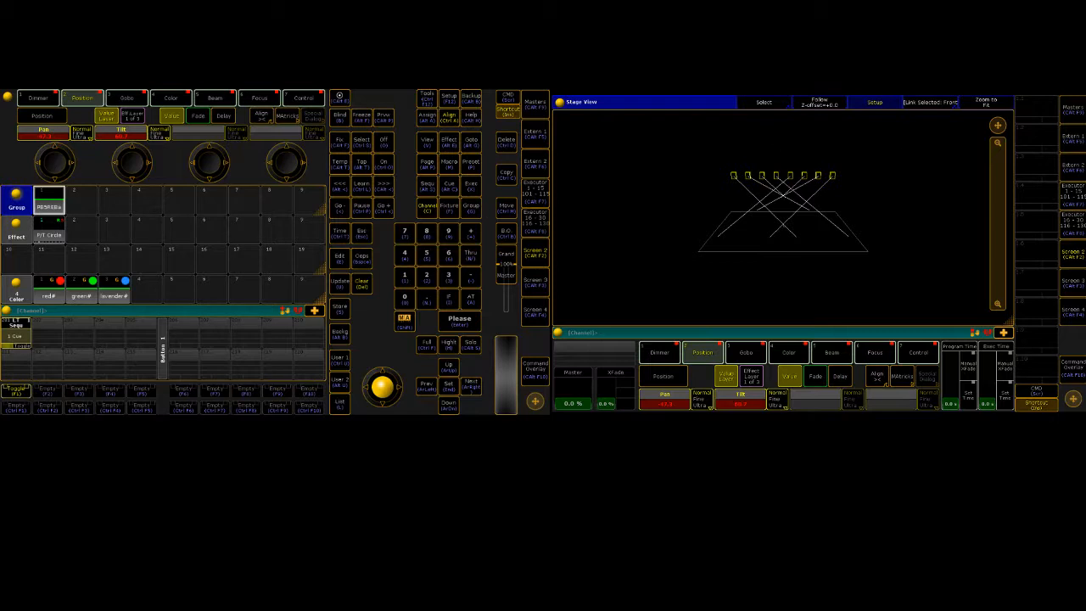
Store the crossed-beam look of the fixture group as a cue on the second button executor
click(780, 104)
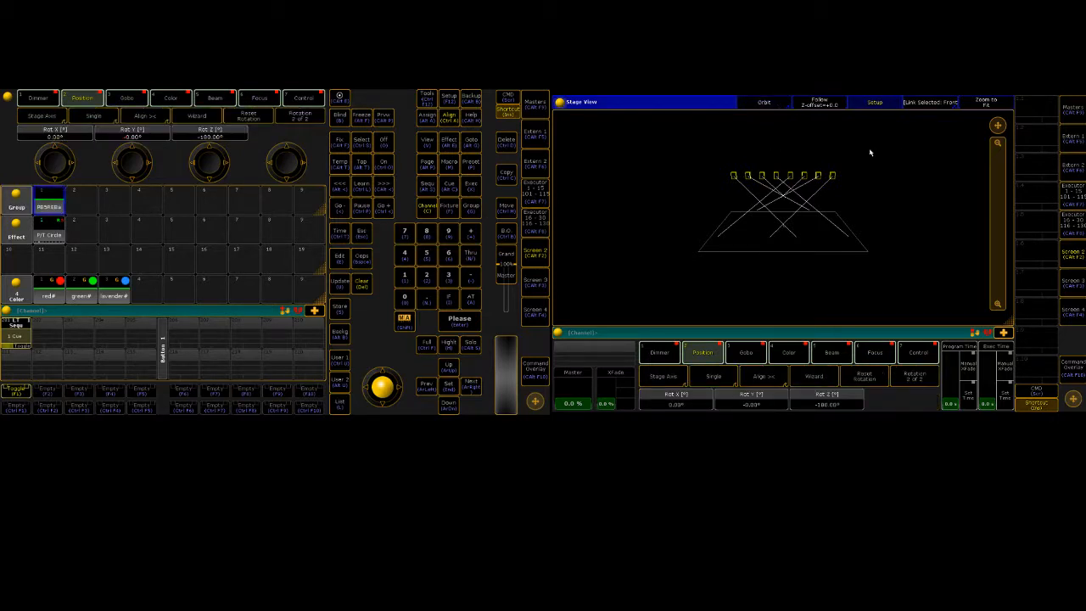
mouse_move(854, 153)
mouse_down()
mouse_move(585, 150)
mouse_move(741, 145)
mouse_move(837, 159)
mouse_move(843, 145)
mouse_move(755, 128)
mouse_move(867, 175)
mouse_move(841, 174)
mouse_move(851, 165)
mouse_up()
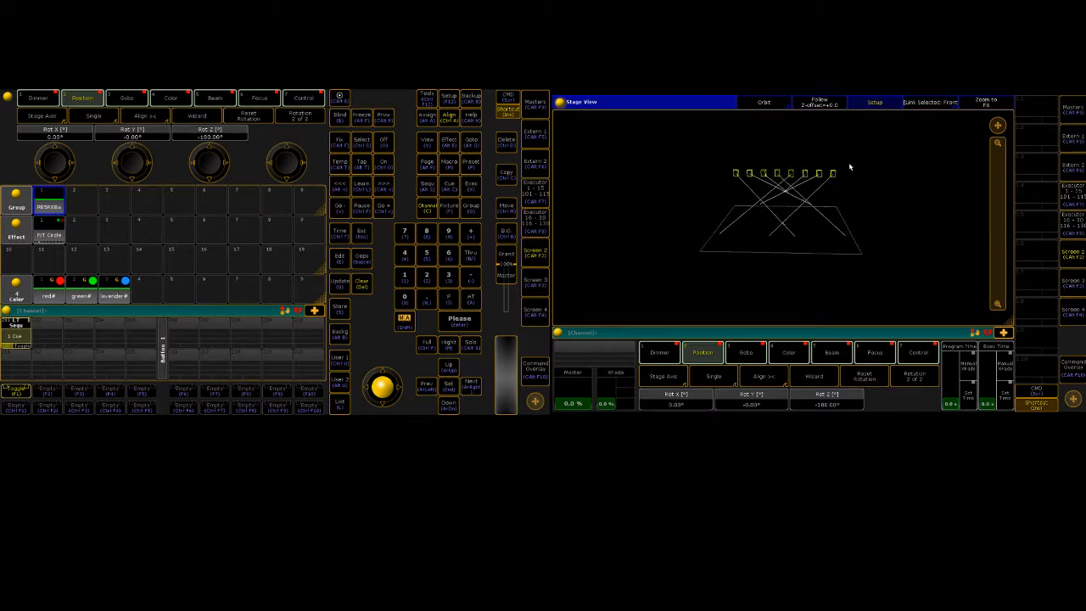
click(249, 117)
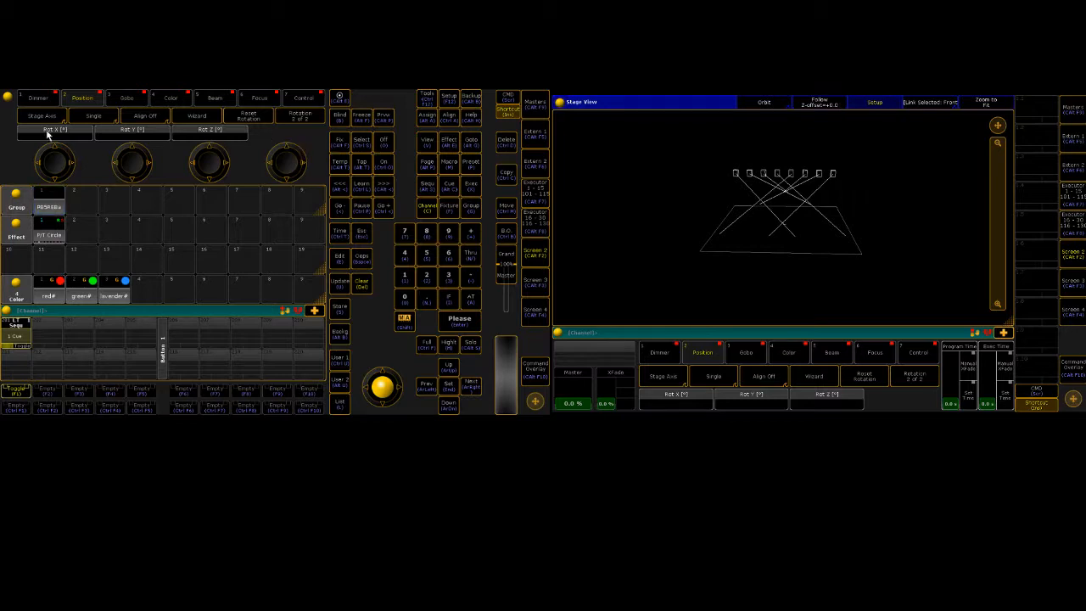
click(39, 207)
click(80, 100)
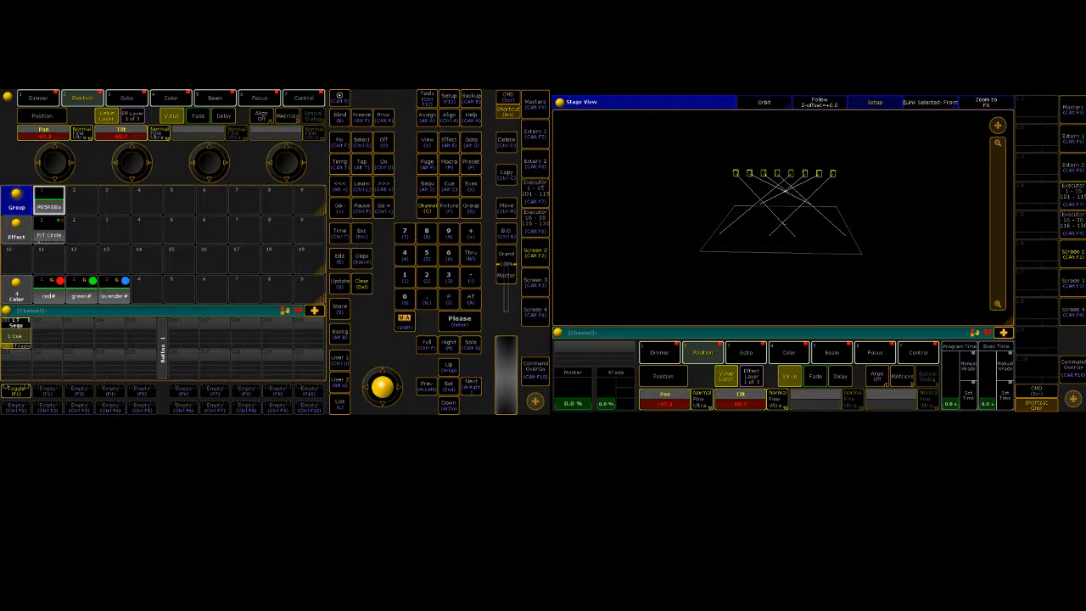
click(987, 106)
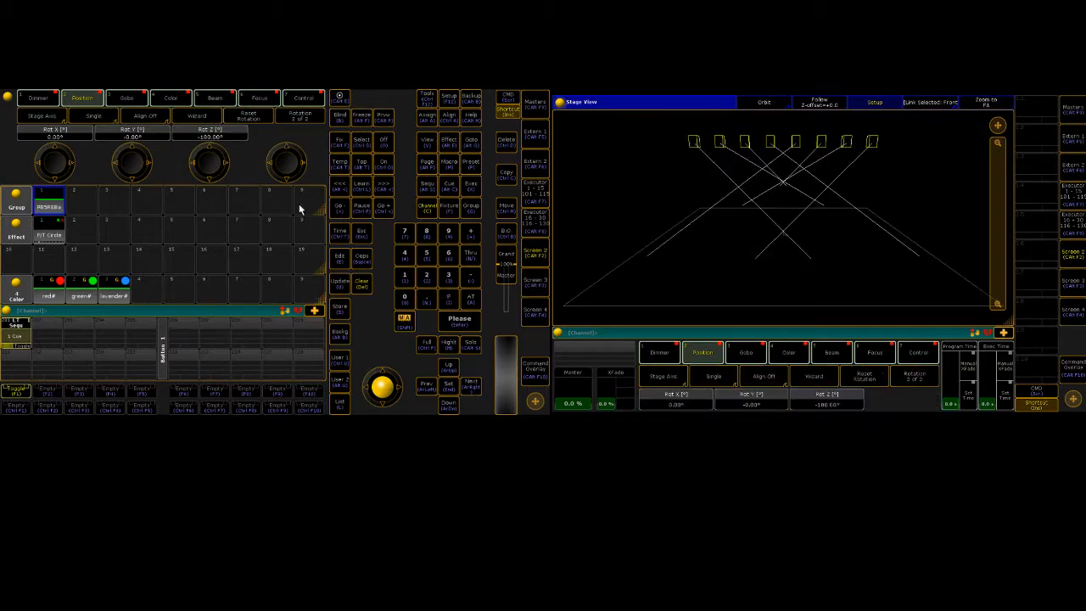
click(339, 308)
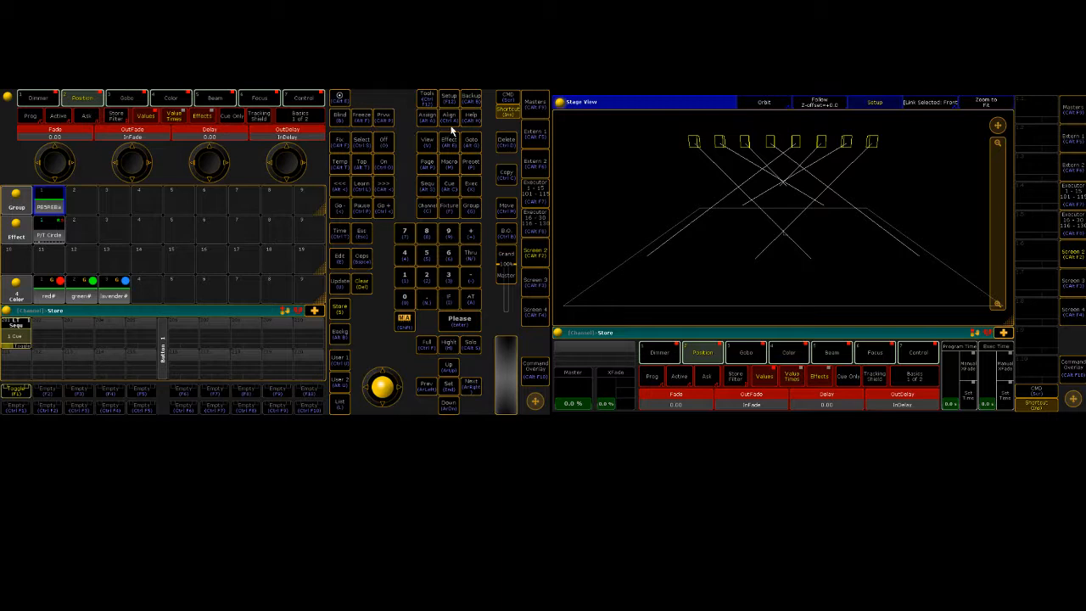
click(56, 339)
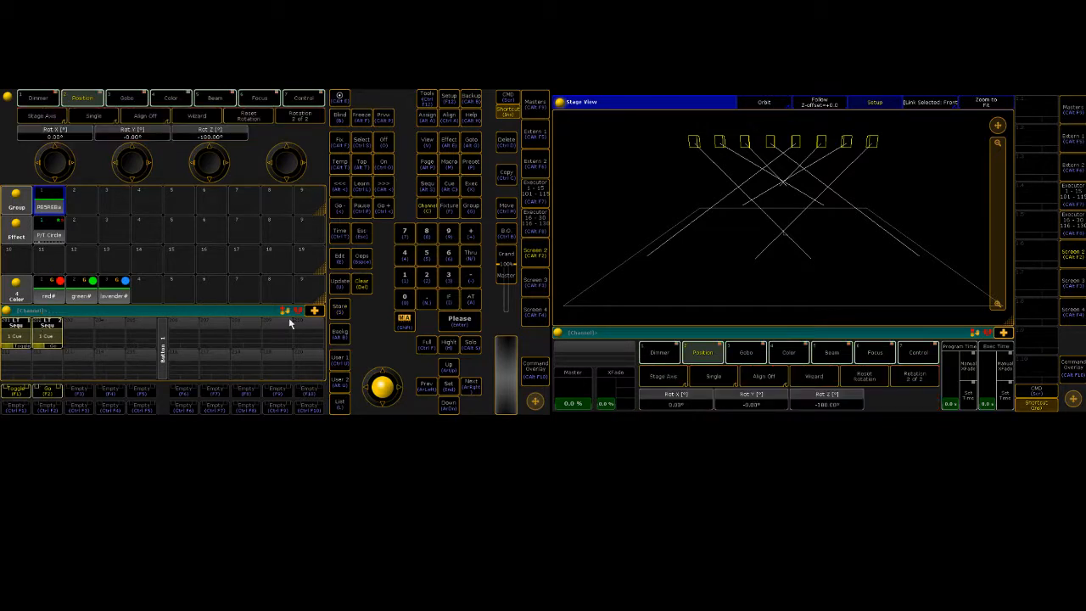
Assign the Toggle function to the second executor's button and clear the programmer
click(429, 118)
click(348, 168)
click(348, 169)
click(46, 391)
key(Delete)
key(Delete)
key(Delete)
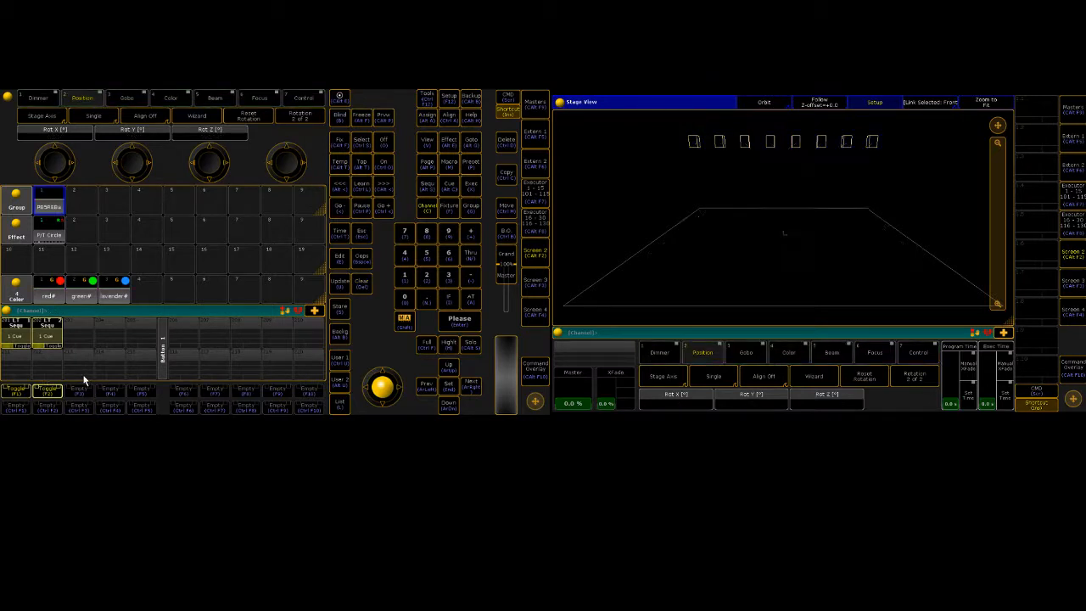
Test the second executor's position cue together with the first executor's circle cue, fitting the whole stage in the Stage View
key(F2)
key(F1)
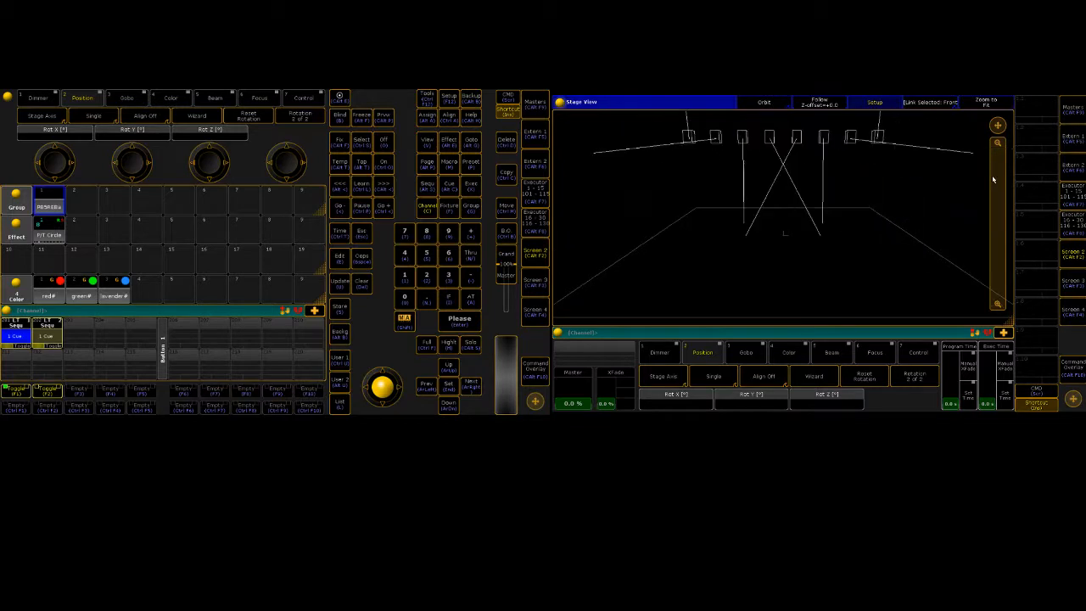
click(992, 102)
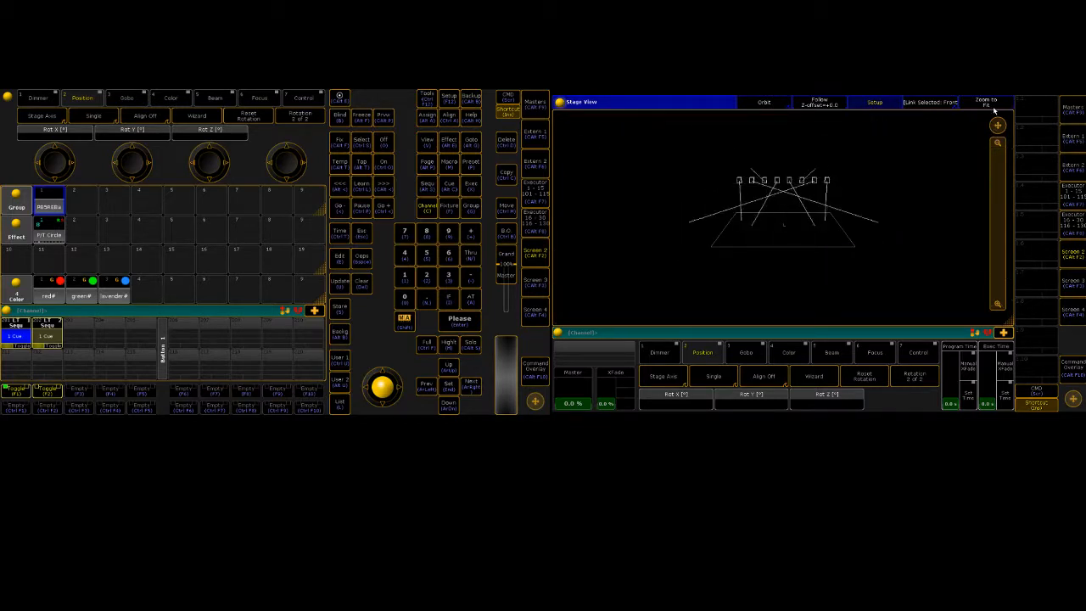